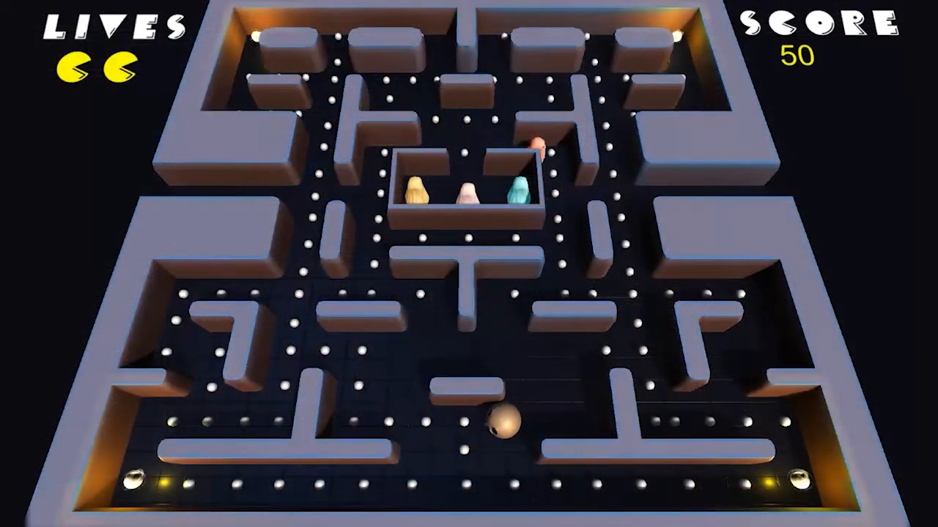
key("Down")
key("Left")
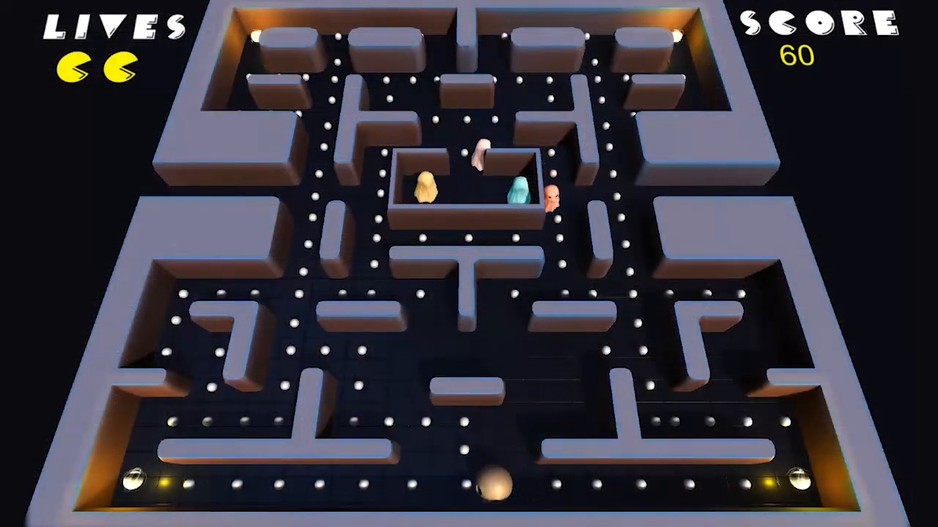
key("Right")
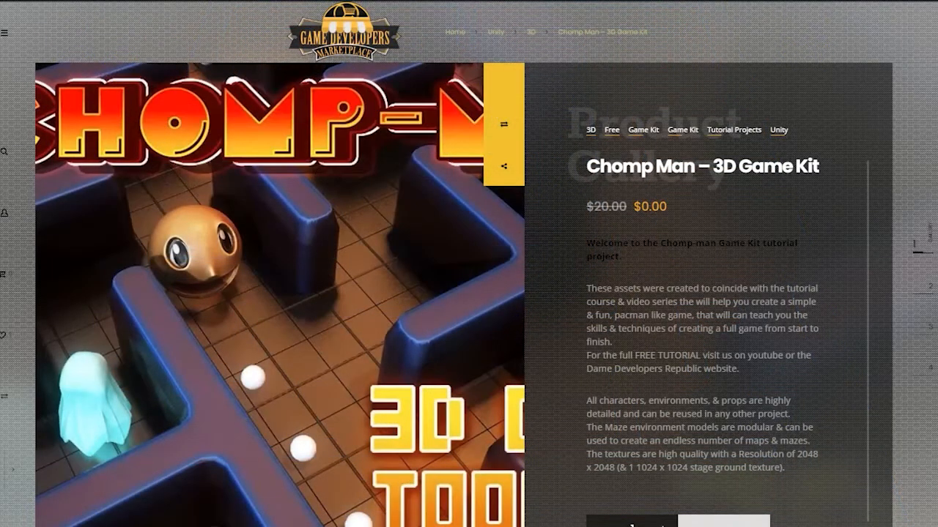
Open the Chomp-Man 3D Game Kit product page on the marketplace site and read its description.
scroll(463, 293, "down", 1)
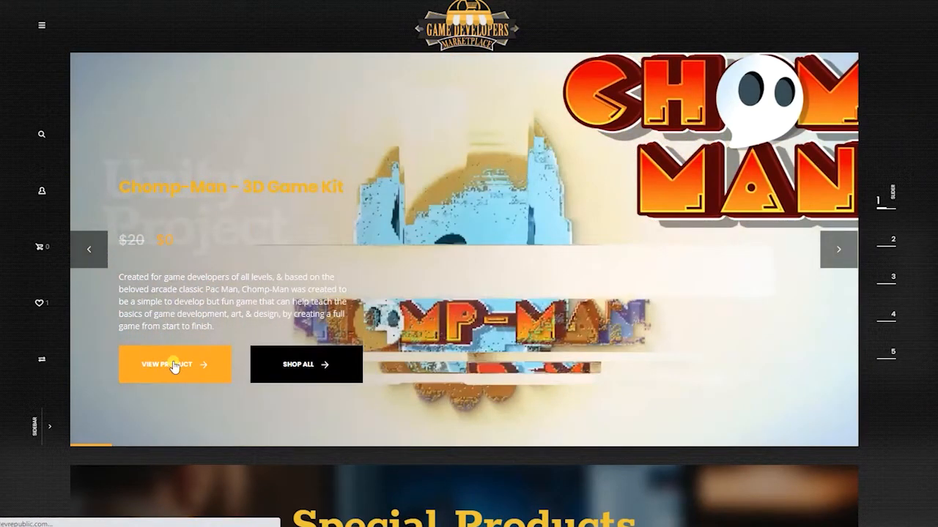
left_click(174, 365)
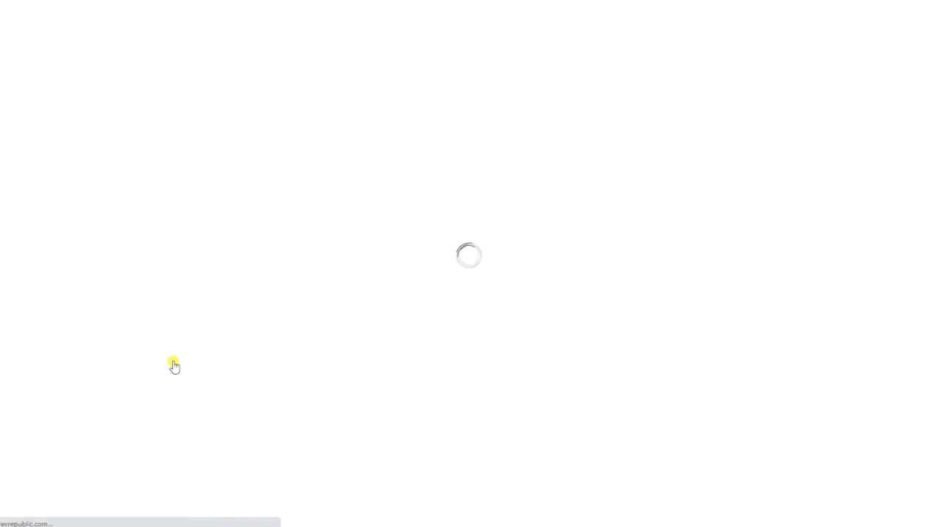
scroll(697, 366, "down", 2)
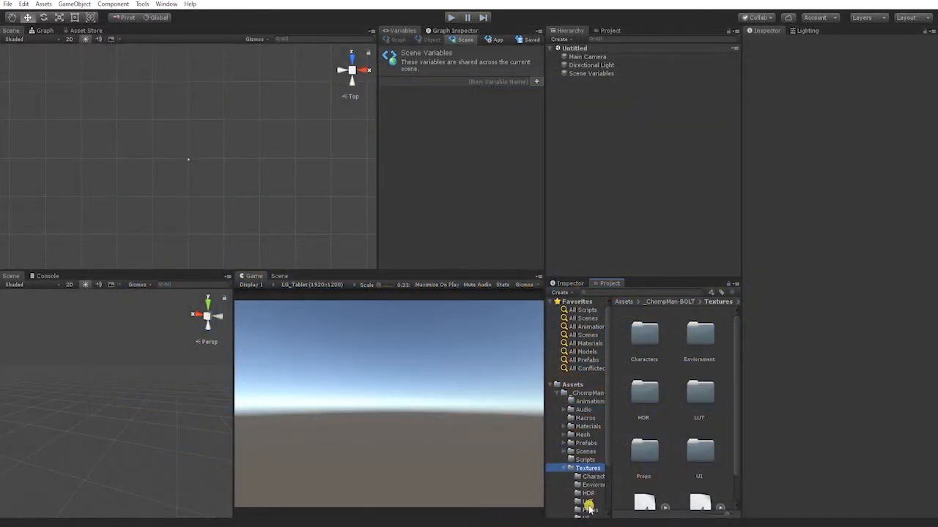
Switch to Unity, open the project's Textures/UI folder and enlarge its asset thumbnails slightly.
scroll(588, 507, "down", 2)
left_click(586, 487)
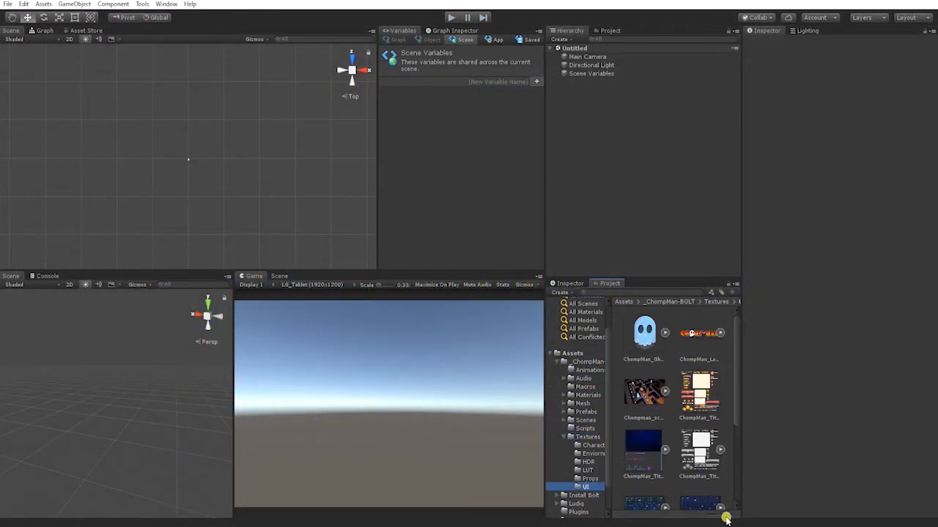
left_click_drag(726, 517, 734, 518)
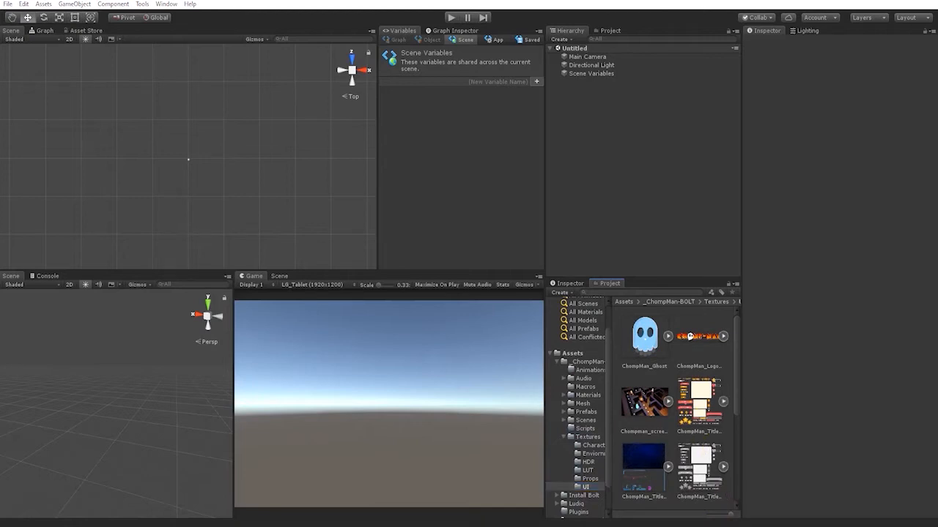
Set the Sprite Mode of ChompMan_TitleScree_SpriteSheet to Multiple and apply the import settings.
left_click(696, 398)
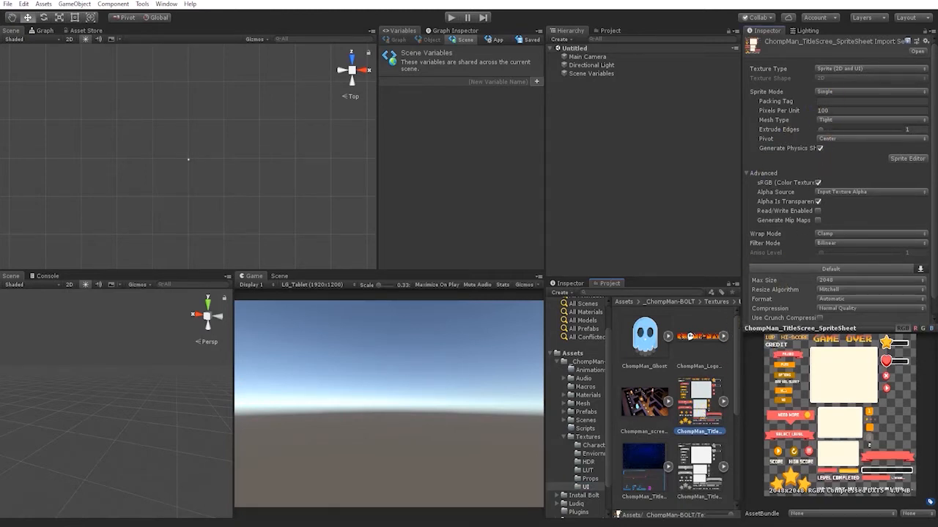
left_click(842, 91)
left_click(842, 114)
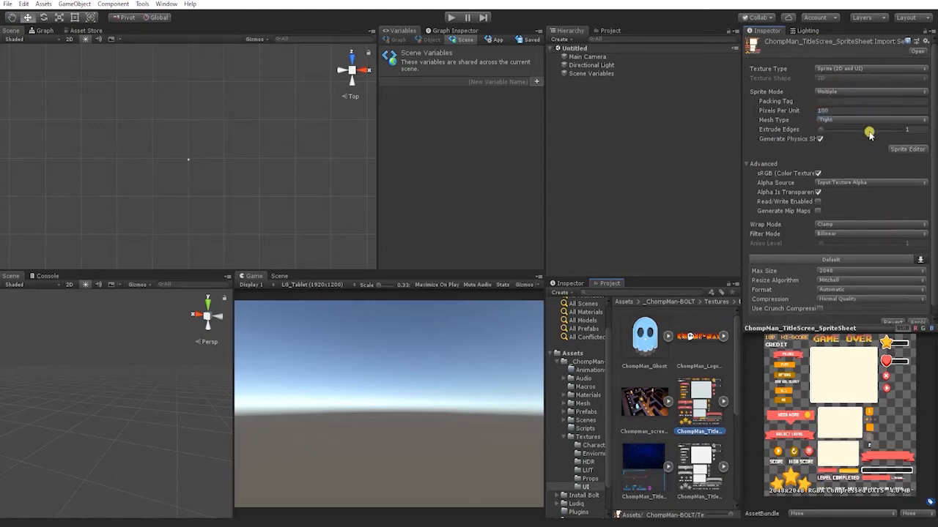
scroll(896, 161, "down", 1)
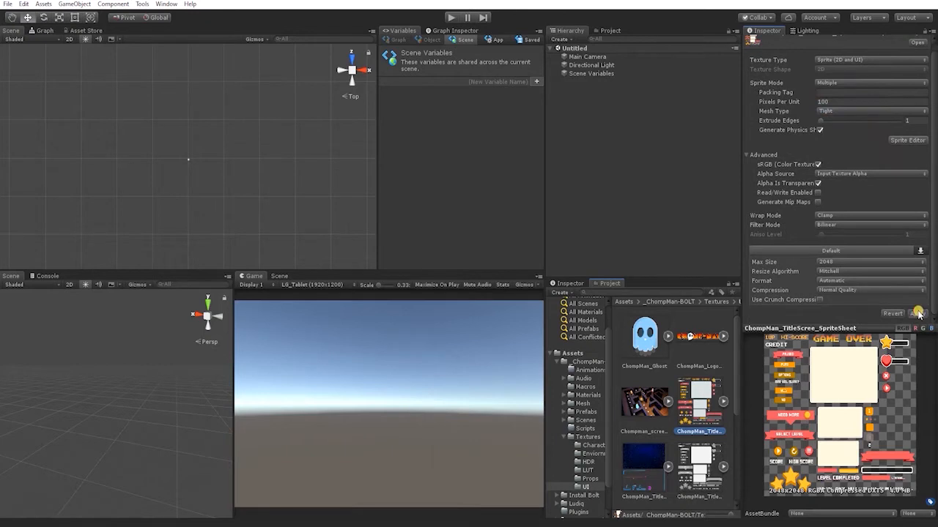
left_click(917, 313)
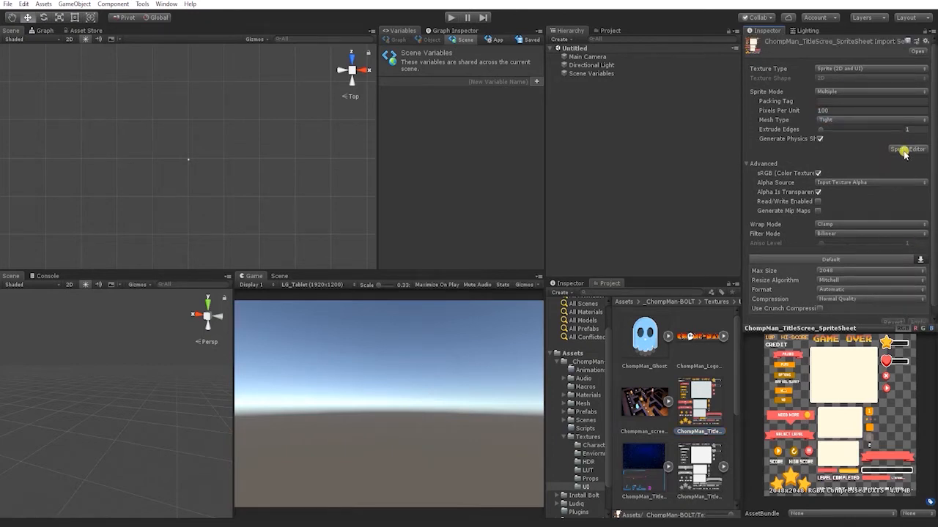
In the Sprite Editor, frame the GAME OVER text as a slice, trim it, apply the change and close the editor.
left_click(906, 150)
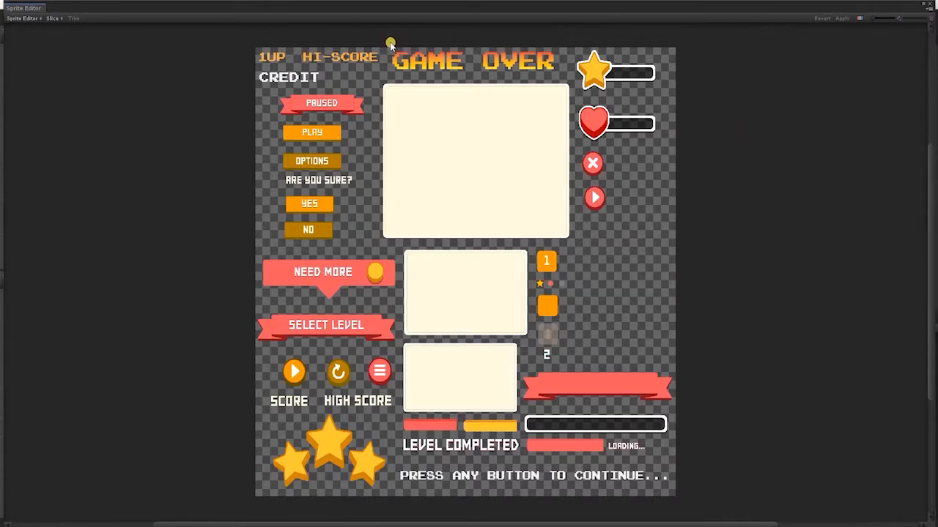
left_click_drag(401, 55, 559, 76)
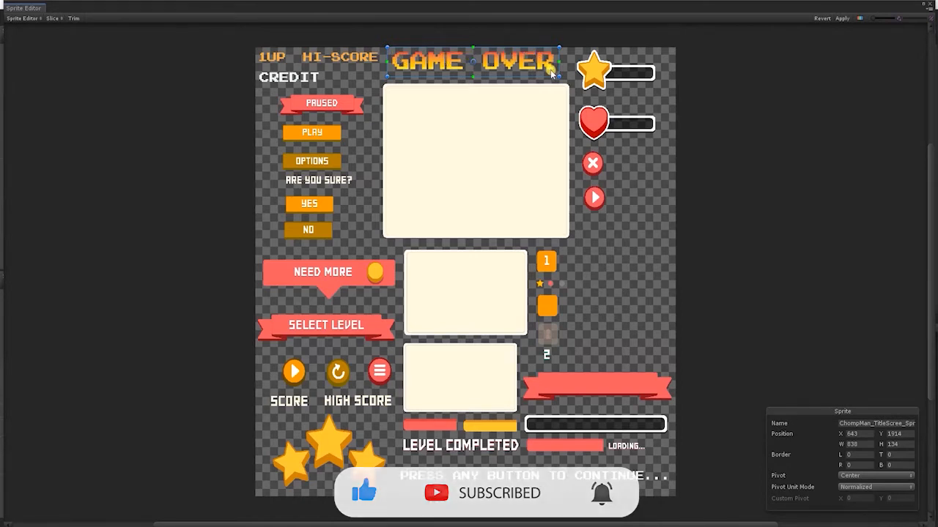
left_click(76, 19)
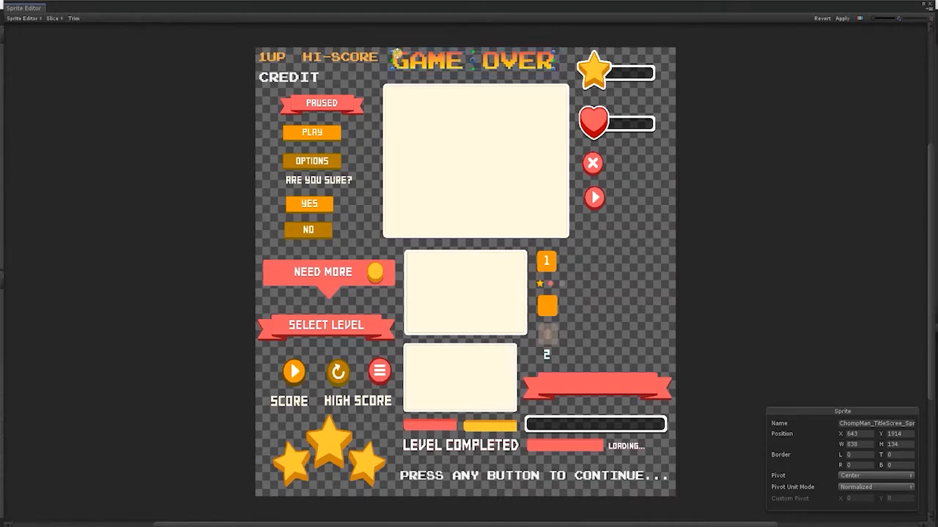
left_click(848, 17)
left_click(928, 6)
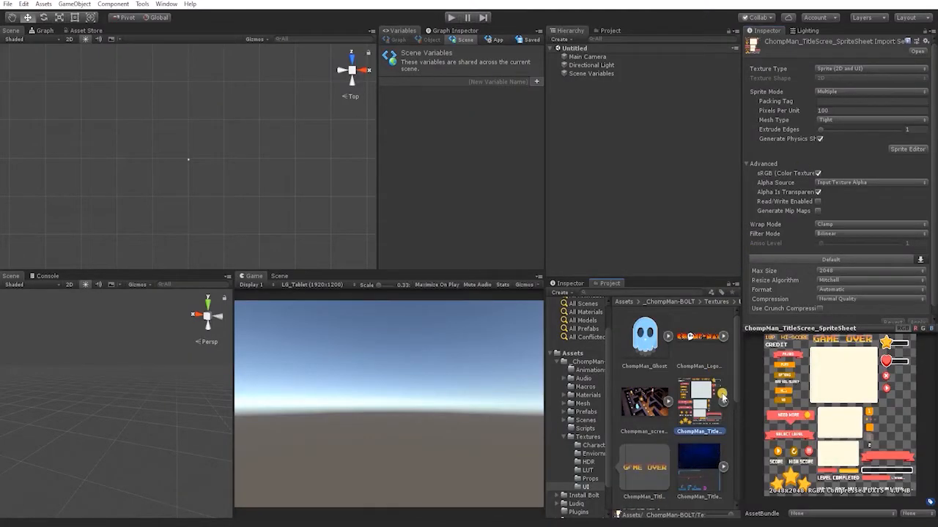
Check the GAME OVER sprite under the sprite sheet, and reopen the sheet in the Sprite Editor.
scroll(721, 397, "down", 1)
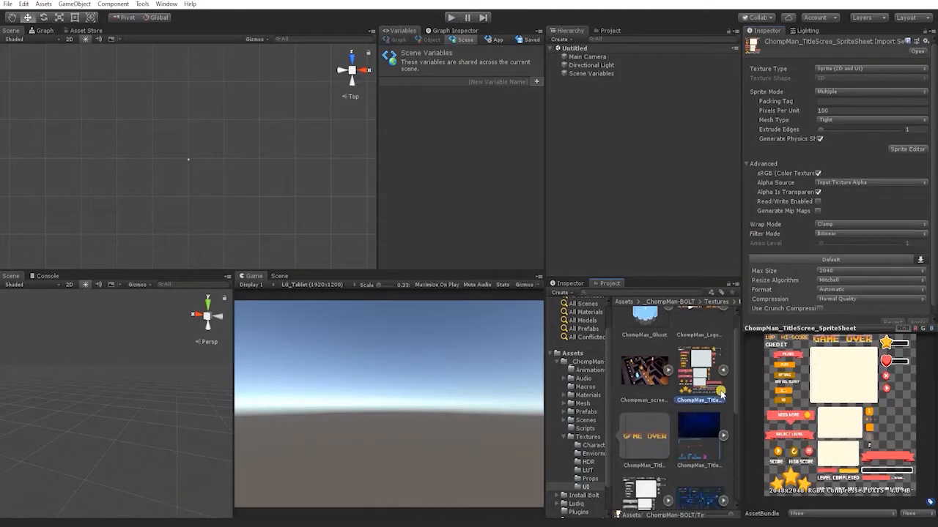
left_click(657, 438)
left_click(687, 385)
left_click(903, 150)
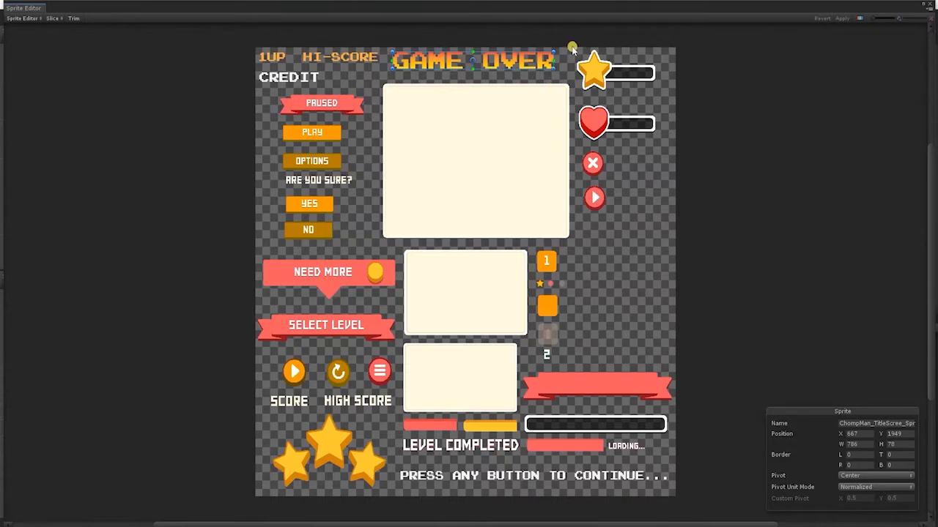
Frame the star bar, and try slicing the whole sheet with Type Automatic, Pivot Center and Method Delete Existing.
left_click_drag(572, 48, 659, 97)
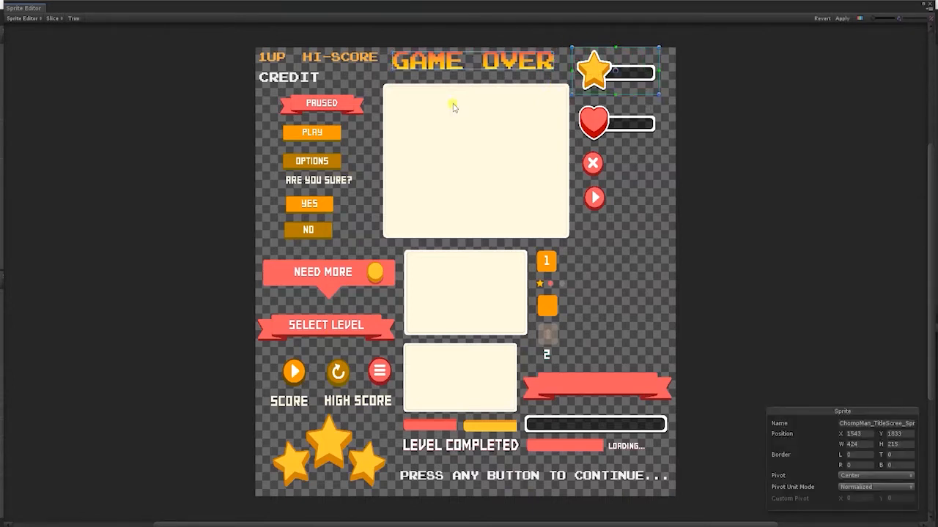
left_click(52, 18)
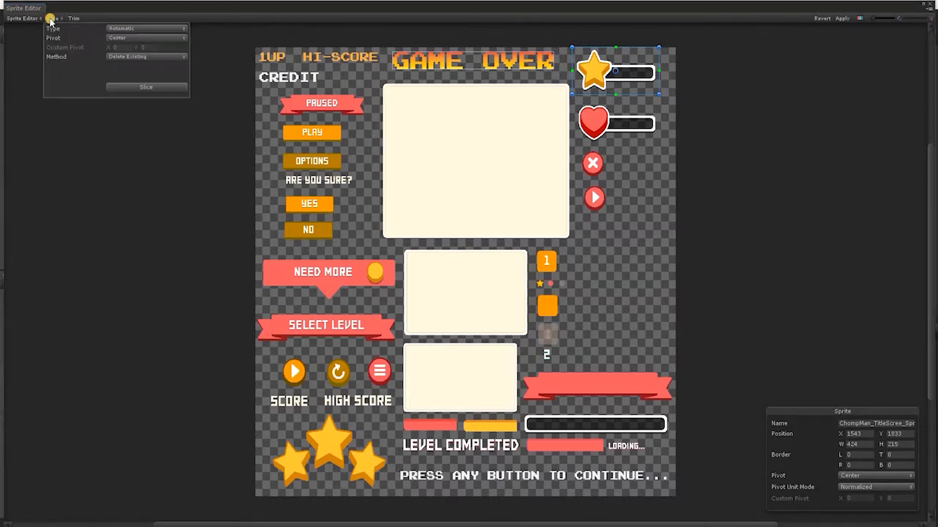
left_click(121, 28)
left_click(120, 28)
left_click(147, 87)
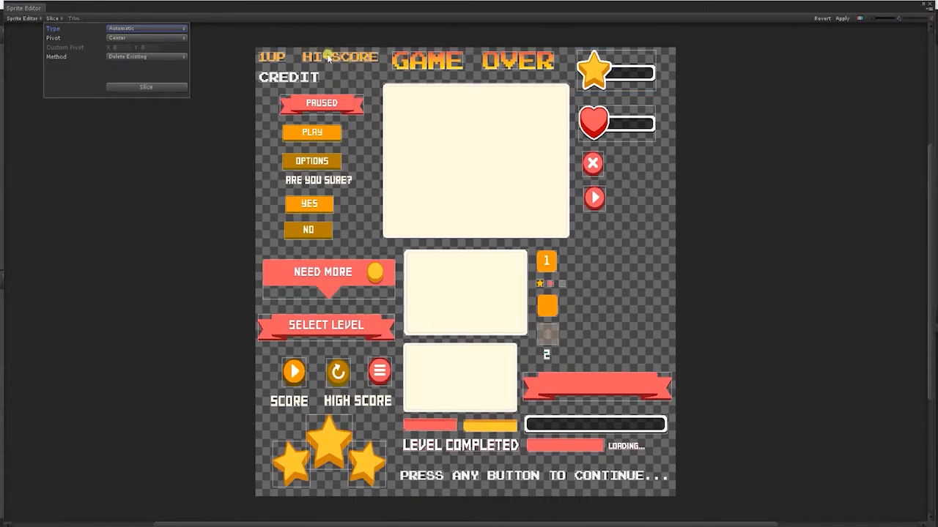
Try combining the separate letter slices of 1UP HI-SCORE into one slice, and revert all unapplied slicing.
left_click(278, 60)
left_click(271, 58)
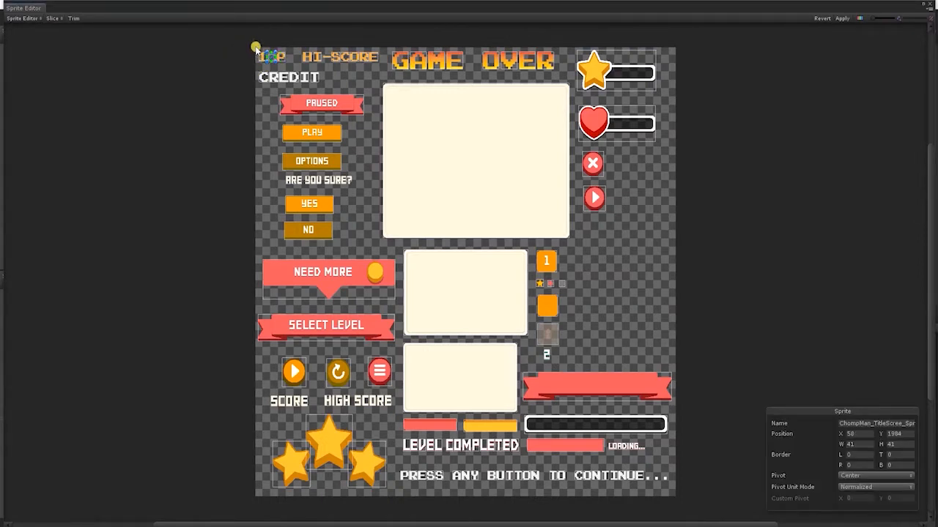
left_click_drag(256, 49, 276, 64)
left_click(278, 61)
key("Delete")
left_click(260, 58)
key("Delete")
left_click(308, 59)
key("Delete")
left_click(320, 58)
key("Delete")
left_click(359, 59)
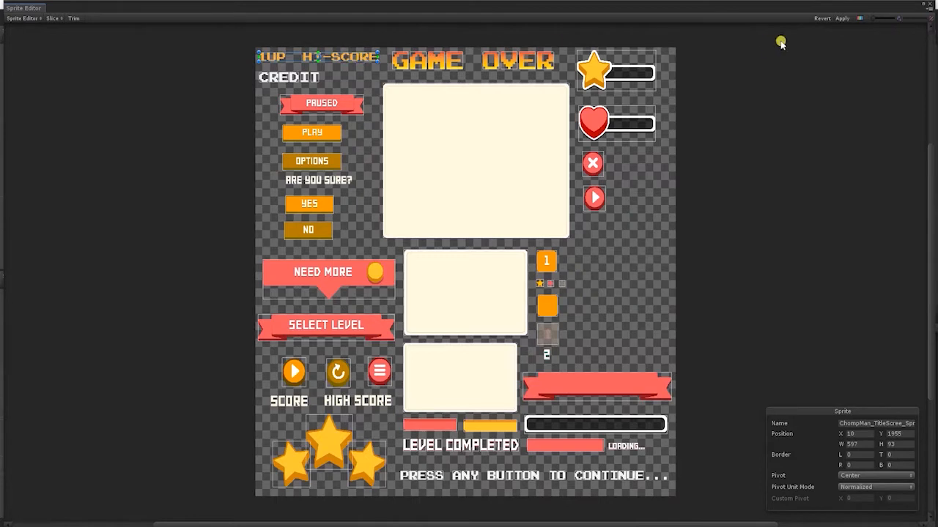
left_click(821, 18)
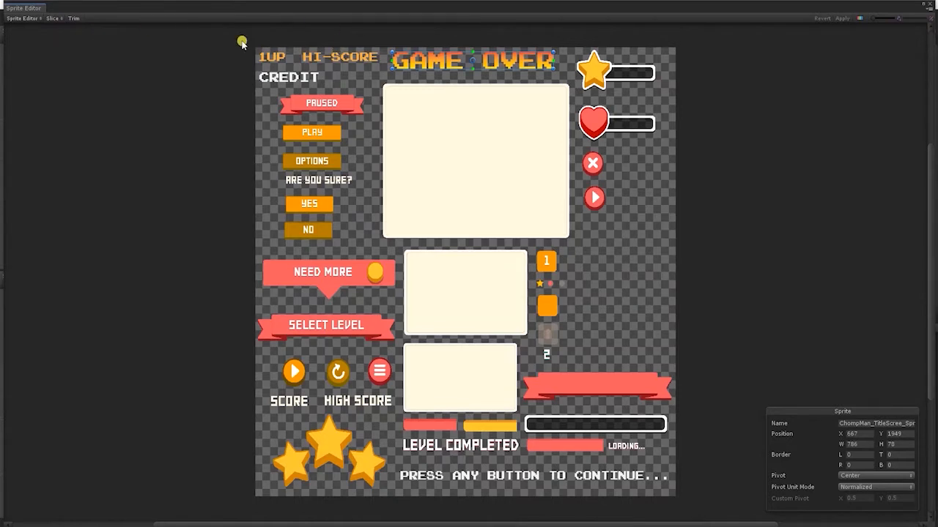
Create trimmed slices around the 1UP, HI-SCORE, CREDIT and PAUSED labels.
left_click(264, 53)
left_click_drag(298, 49, 381, 66)
left_click(73, 18)
mouse_move(257, 69)
left_mouse_down()
mouse_move(323, 86)
mouse_move(368, 120)
left_mouse_up()
left_click(72, 18)
left_click(74, 18)
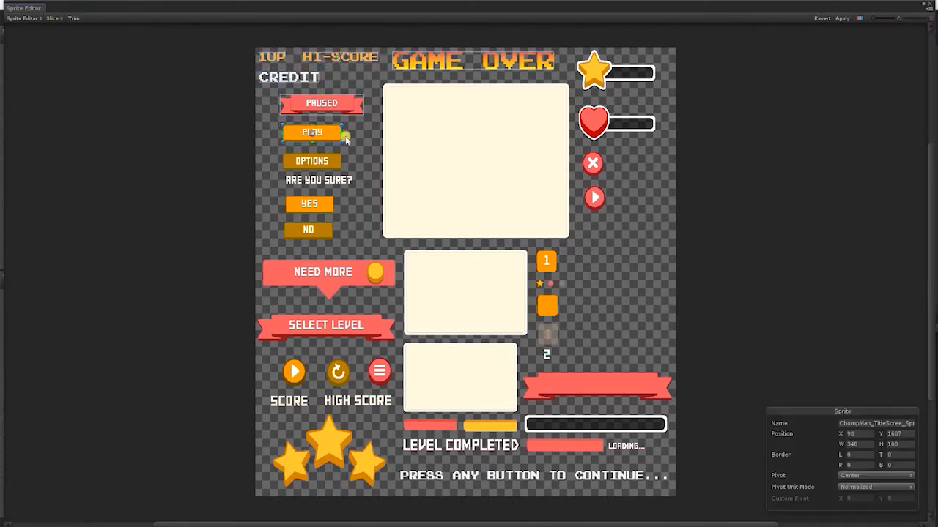
Create trimmed slices around the PLAY, OPTIONS, ARE YOU SURE?, YES and NO elements.
mouse_move(277, 173)
left_mouse_down()
mouse_move(357, 188)
mouse_move(281, 214)
left_mouse_up()
left_click(73, 19)
left_click_drag(341, 240, 279, 220)
left_click_drag(342, 239, 342, 242)
left_click(73, 19)
Create trimmed slices for the NEED MORE bubble, the SELECT LEVEL ribbon and the three round buttons below it.
mouse_move(258, 254)
left_mouse_down()
mouse_move(393, 296)
mouse_move(253, 345)
mouse_move(307, 387)
mouse_move(350, 382)
mouse_move(396, 412)
left_mouse_up()
left_click(301, 273)
left_click(73, 19)
left_click(363, 344)
left_click(74, 18)
left_click(73, 19)
left_click(71, 19)
left_click(74, 19)
Slice the SCORE and HIGH SCORE labels and the group of three stars.
left_click_drag(313, 411, 268, 390)
left_click(74, 19)
left_click_drag(393, 495, 266, 415)
left_click(73, 18)
Slice and trim the PRESS ANY BUTTON TO CONTINUE text, the LOADING row and the empty progress bar above it.
mouse_move(519, 435)
left_mouse_down()
mouse_move(400, 457)
mouse_move(669, 485)
left_mouse_up()
left_click(73, 18)
left_click(73, 19)
mouse_move(654, 439)
left_mouse_down()
mouse_move(605, 455)
mouse_move(522, 459)
left_mouse_up()
left_click(73, 19)
left_click(73, 18)
left_click_drag(669, 410, 522, 438)
key("t")
Frame slices around the blank ribbon, the small yellow and red bars, and the two smaller cream panels.
left_click_drag(680, 368, 521, 408)
left_click_drag(520, 415, 462, 436)
left_click_drag(396, 415, 462, 435)
left_click_drag(401, 340, 518, 414)
left_click_drag(396, 245, 529, 339)
Frame slices around the large cream panel, the star and heart bars, the round X and arrow buttons, and the small tiles.
left_click_drag(376, 80, 570, 239)
left_click_drag(672, 48, 575, 93)
mouse_move(667, 103)
left_mouse_down()
mouse_move(575, 144)
mouse_move(579, 179)
left_mouse_up()
left_click_drag(580, 186, 621, 223)
left_click_drag(571, 246, 531, 279)
mouse_move(534, 279)
left_mouse_down()
mouse_move(563, 320)
mouse_move(533, 350)
mouse_move(573, 347)
mouse_move(537, 347)
left_mouse_up()
Trim the slices of the number tiles, the star bar, the heart bar and the round X and arrow buttons.
left_click(72, 19)
left_click(614, 253)
left_click(558, 269)
left_click(586, 76)
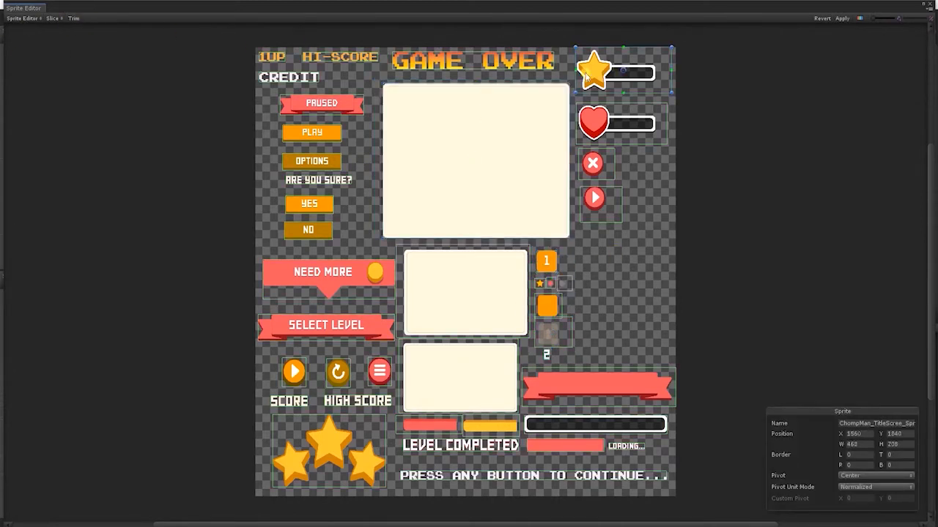
left_click(76, 18)
left_click(624, 109)
key("t")
left_click(599, 162)
key("t")
left_click(611, 206)
key("t")
Trim the remaining loose slices of the small icons, the cream panels, the blank ribbon and the three stars.
left_click(551, 284)
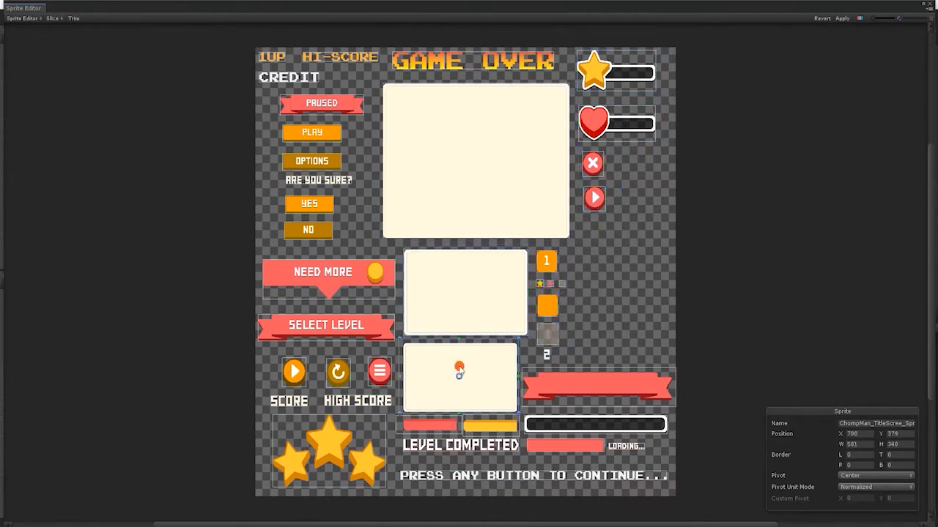
left_click(374, 455)
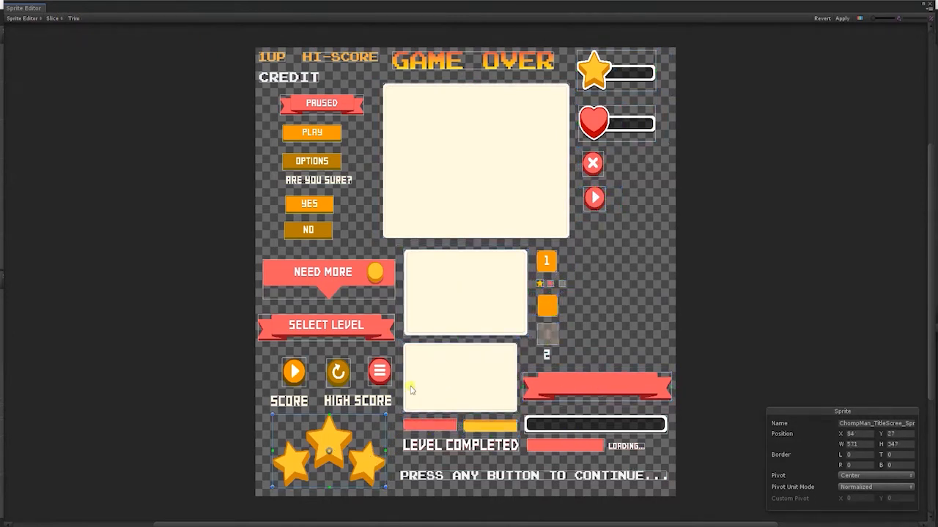
left_click(479, 211)
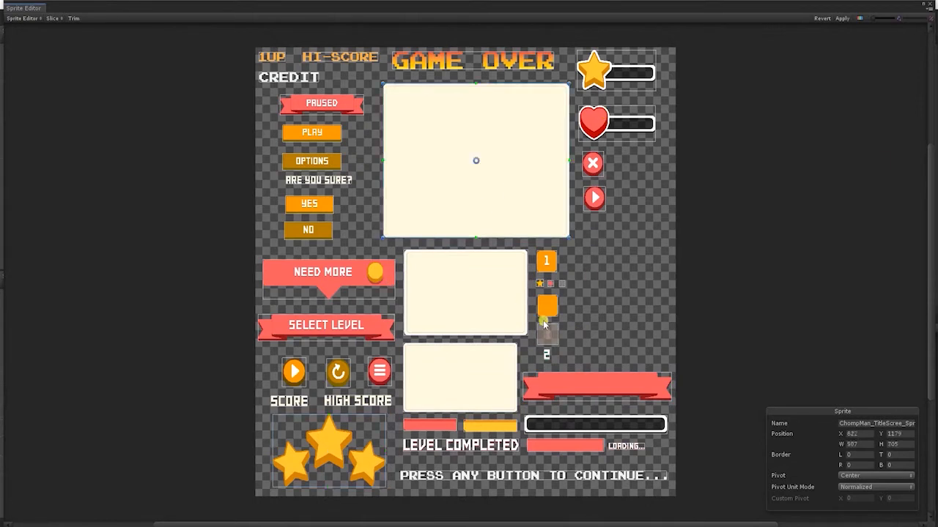
left_click(753, 285)
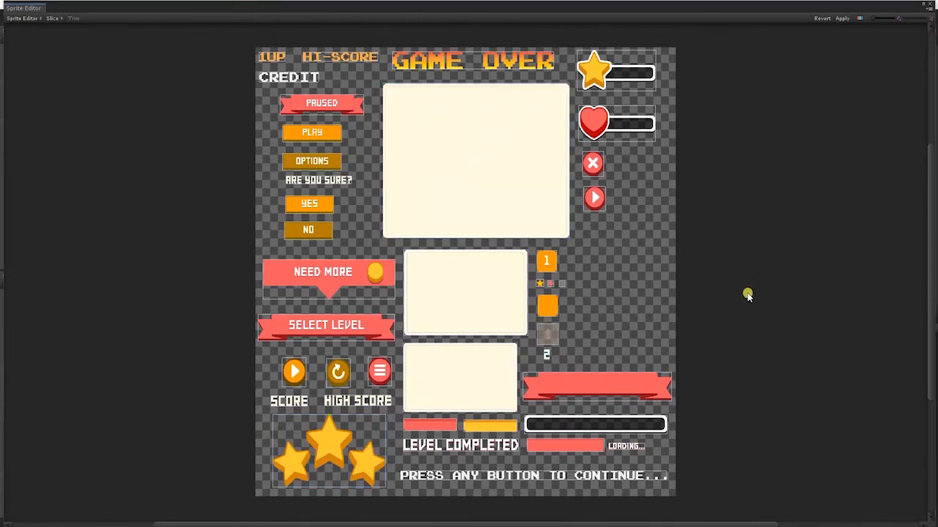
Name the blank ribbon slice Ribbon_Blank and the empty progress bar slice Progress_Bar_Loading.
left_click(605, 383)
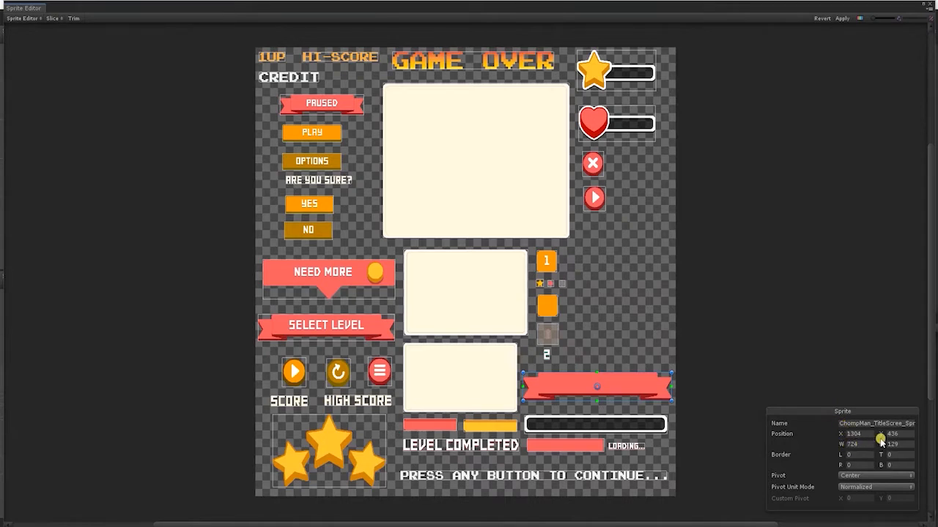
left_click(852, 424)
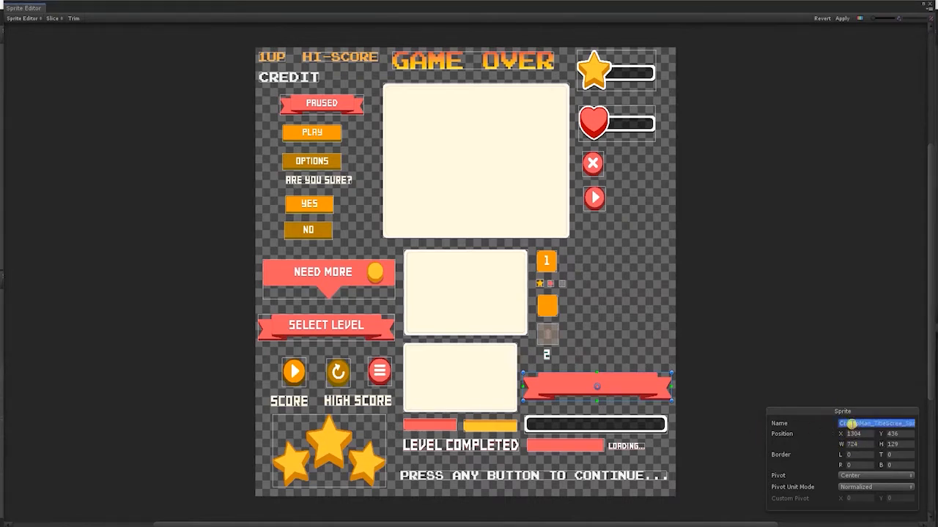
type("Ribbon_Blank")
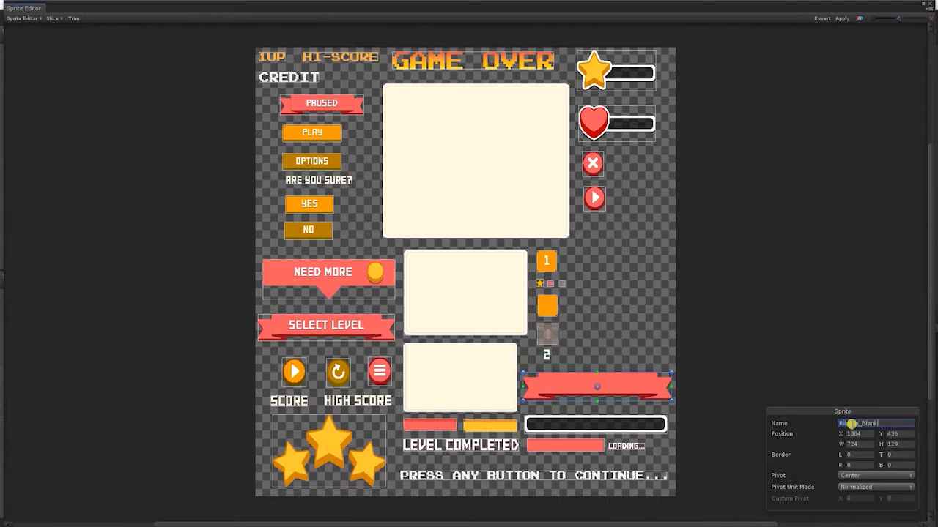
left_click(596, 425)
left_click(848, 425)
type("Progress_Bar_Loading")
Name the red loading fill slice Bar_FillLoading and the PRESS ANY BUTTON text slice Tx_PressAnyButton.
left_click(549, 443)
left_click(856, 423)
type("Bar_FillLoading")
left_click(635, 476)
left_click(855, 424)
type("Tx_PressAnyButton")
Name the LEVEL COMPLETED slice Tx_LevelCompleted and the LOADING... slice Tx_Loading.
left_click(460, 444)
left_click(857, 423)
type("Tx_LevelCompleted")
left_click(627, 445)
left_click(850, 424)
type("Tx_Loading")
Open the names of the small yellow bar slice and the three-star slice for editing.
left_click(595, 425)
left_click(489, 424)
left_click(897, 423)
left_click(329, 450)
left_click(852, 421)
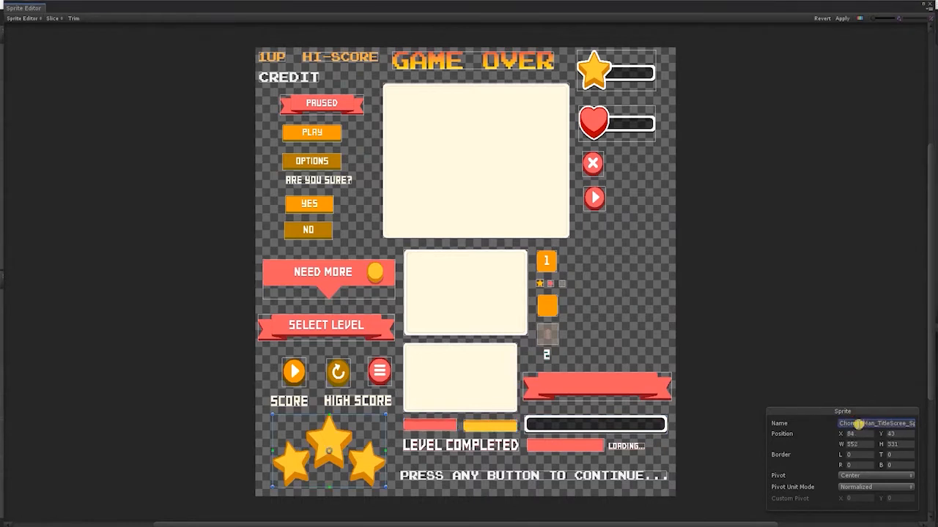
Name the SCORE label slice Tx_Score and the HIGH SCORE label slice Tx_HighScore.
left_click(289, 401)
left_click(867, 424)
type("Tx_Score")
left_click(357, 402)
left_click(846, 424)
type("Tx_HighScore")
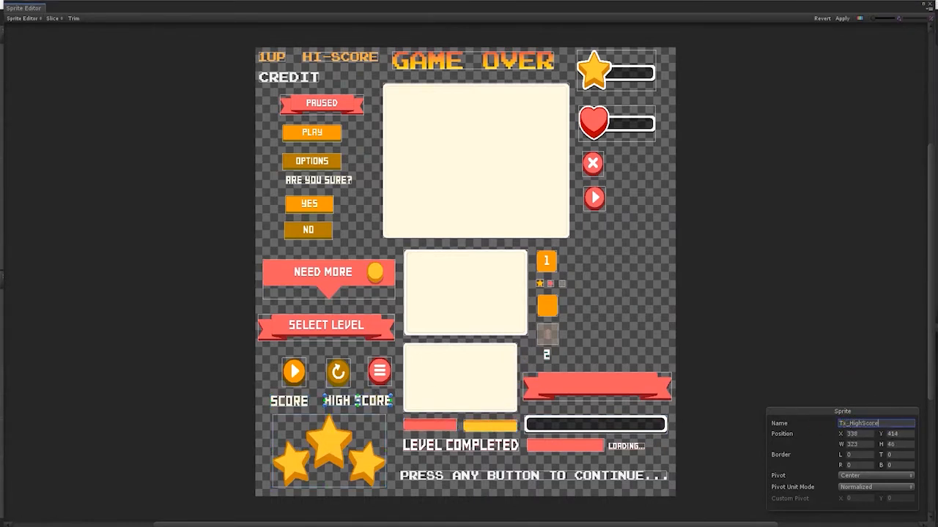
Name the orange arrow button slice Button_NextYellow and the circular return-arrow slice But_ReturnYellow.
left_click(294, 372)
left_click(901, 423)
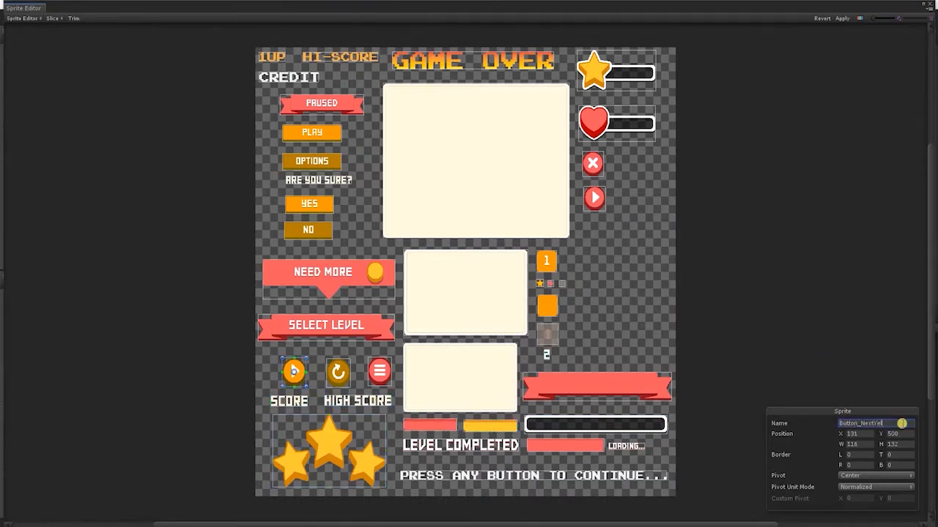
left_click(338, 371)
left_click(873, 424)
Name the red three-line menu button slice Button_HamburgerDropDown.
left_click(379, 372)
left_click(876, 423)
type("Butt")
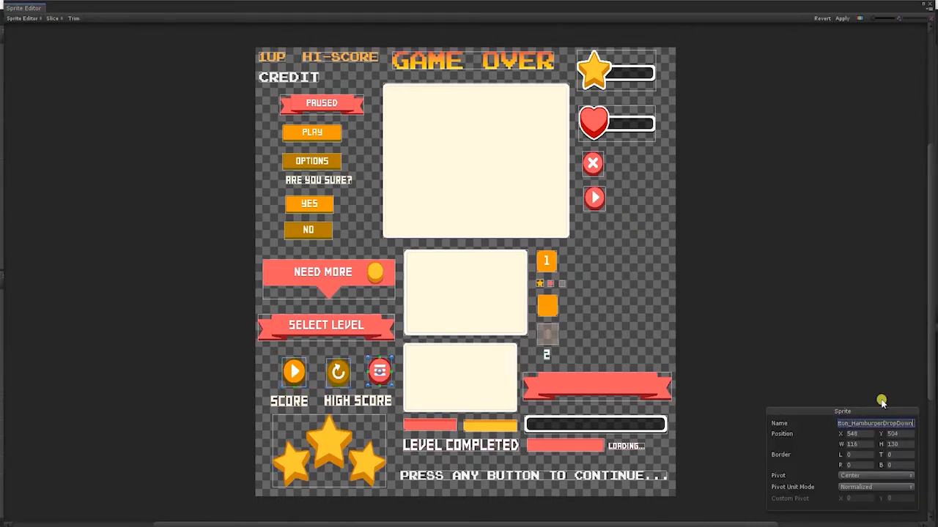
Name the YES button slice But_Yes and the NO button slice But_No.
left_click(315, 204)
left_click(862, 423)
left_click(314, 230)
left_click(871, 424)
Name the SELECT LEVEL ribbon slice Ribbon_SelectLevel and open the NEED MORE slice's name for editing.
left_click(372, 334)
left_click(848, 423)
type("Ribbon_SelectLevel")
left_click(344, 280)
left_click(860, 423)
Name the smallest cream panel slice DisplayBox_Small and the mid-sized cream panel slice DisplayBox_Medium.
left_click(469, 375)
left_click(860, 423)
type("DisplayBox_Small")
left_click(446, 302)
left_click(860, 423)
type("DisplayBox_Medium")
Name the largest cream panel slice DisplayBox_Large and the ARE YOU SURE? text slice Tx_AreYouSure.
left_click(473, 187)
left_click(859, 424)
type("DisplayBox_Large")
left_click(320, 180)
left_click(860, 423)
type("Tx_AreYouSure")
Name the PLAY button slice But_Play and the OPTIONS button slice But_Options.
left_click(313, 133)
left_click(855, 424)
left_click(312, 161)
left_click(860, 424)
Name the CREDIT text slice Tx_Credit and the 1UP text slice Tx_1up.
left_click(290, 78)
left_click(860, 423)
type("Tx_Credit")
left_click(272, 57)
left_click(856, 423)
type("Tx_1UP")
Name the HI-SCORE text slice Tx_HiScore and the heart bar slice HealthBar_Heart.
left_click(359, 60)
left_click(869, 423)
type("Tx_HiScore")
left_click(634, 121)
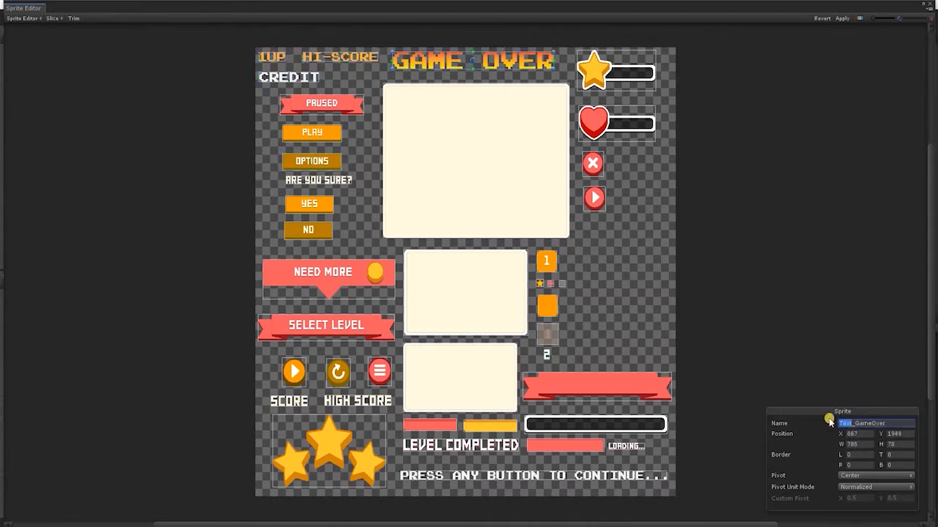
left_click(860, 423)
type("HealthBar_Heart")
Name the red X button slice But_X and the red arrow button slice But_Next.
left_click(592, 164)
left_click(851, 422)
type("But_X")
left_click(595, 198)
left_click(870, 424)
type("But_Next")
Name the grey keyhole level box slice LevelBox_Locked.
left_click(547, 335)
left_click(855, 423)
type("LevelBox_Locked")
Name the tiny gold star slice Star_Small and the red dot slice Dot_Red.
left_click(539, 284)
left_click(864, 423)
type("Dot_Gold")
left_click(550, 283)
left_click(864, 423)
type("Dot_Red")
Name the grey dot slice Dot_Gray and the numeral 2 slice Tx_2.
left_click(561, 285)
left_click(854, 423)
type("Dot_Grey")
left_click(546, 355)
left_click(909, 422)
Apply the sprite slicing and naming changes and close the Sprite Editor.
left_click(549, 337)
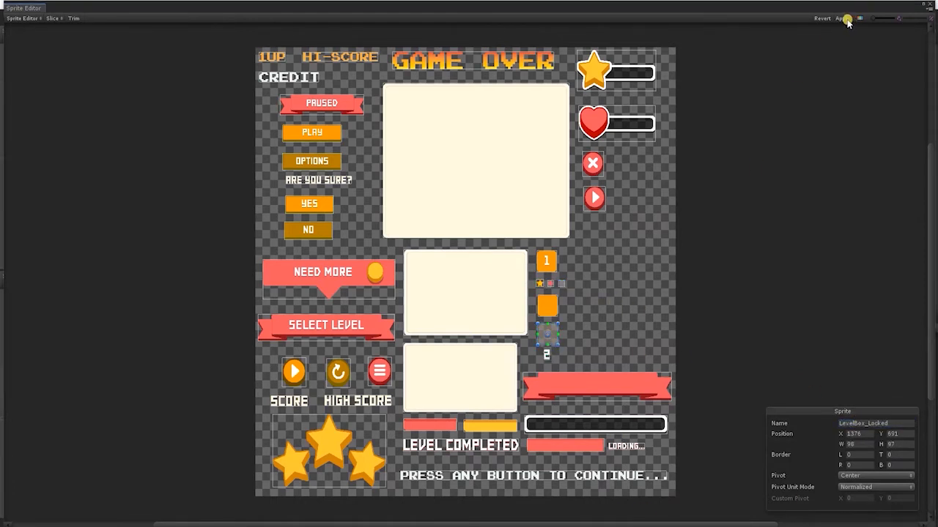
left_click(843, 19)
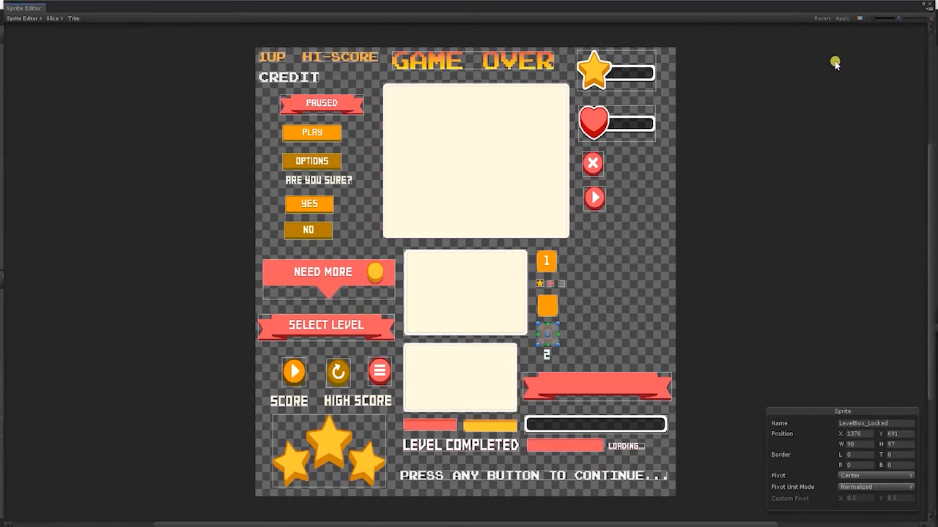
left_click(929, 6)
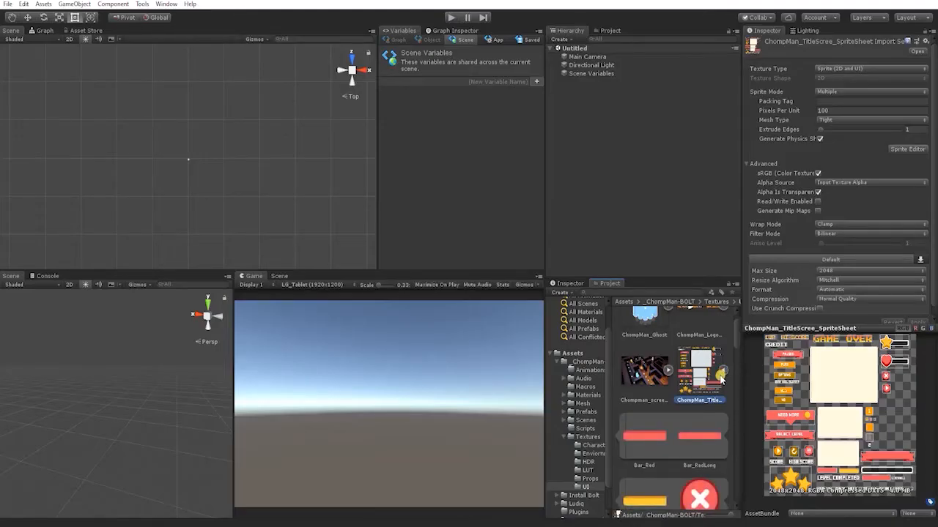
Look through the sliced sprites of the title screen sprite sheet in the UI textures folder to check their names.
scroll(720, 380, "down", 10)
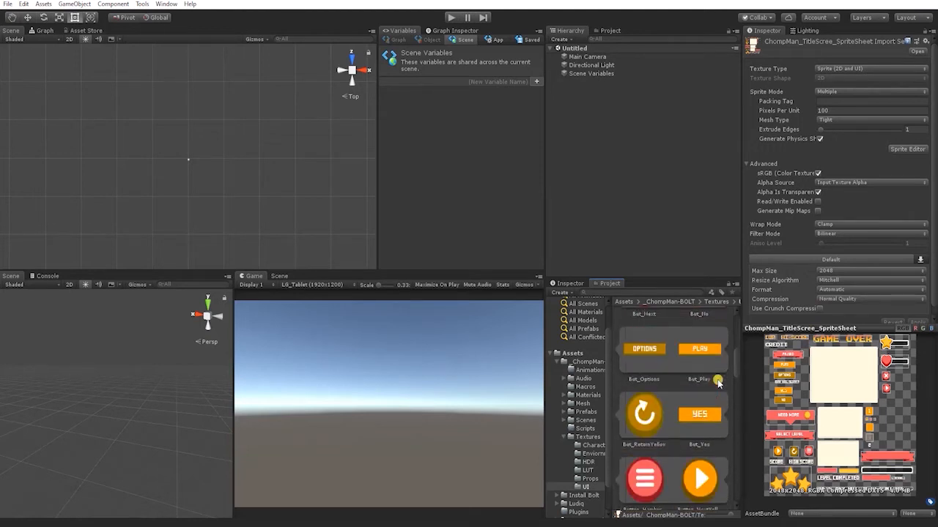
scroll(718, 383, "down", 10)
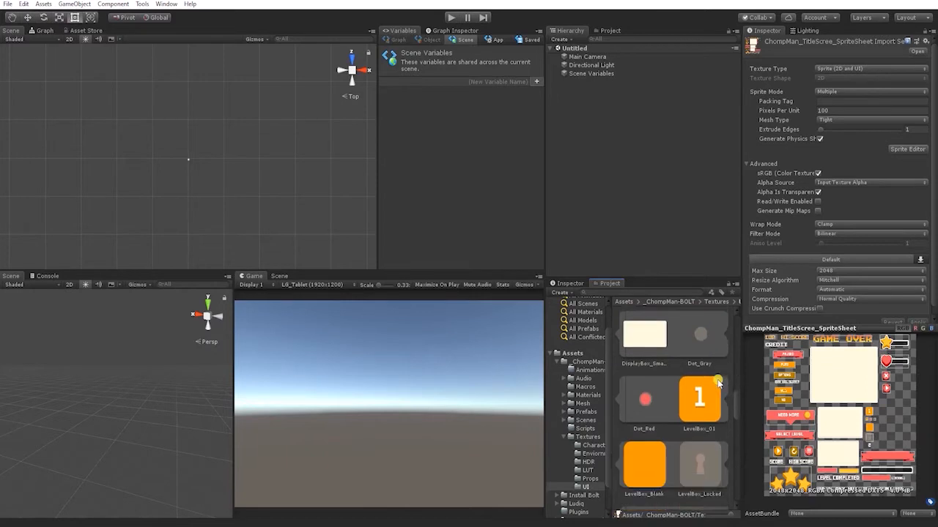
scroll(719, 384, "down", 6)
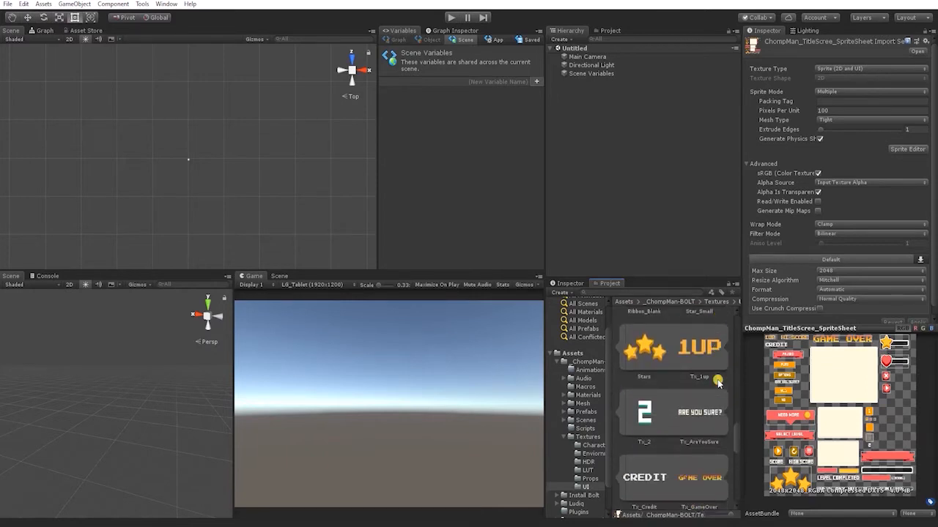
scroll(718, 382, "down", 5)
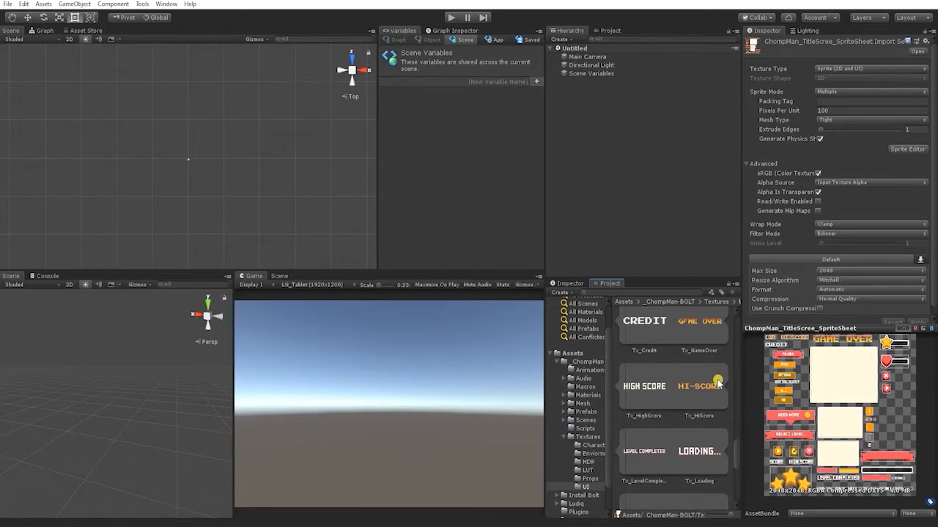
scroll(719, 383, "down", 1)
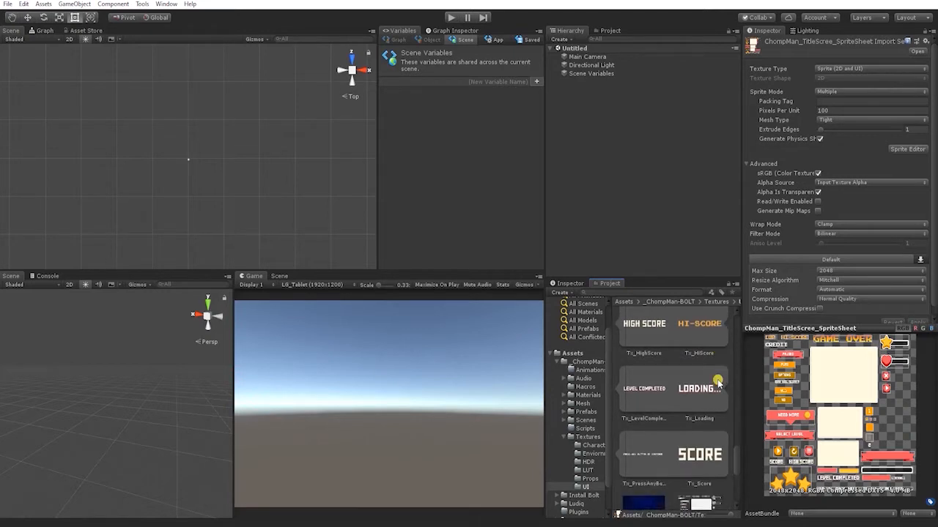
scroll(719, 383, "up", 3)
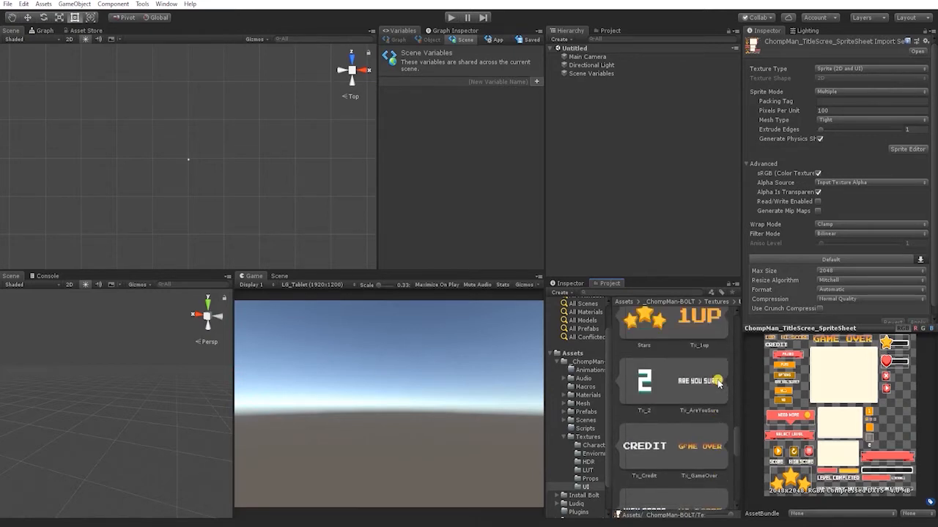
scroll(719, 381, "up", 1)
scroll(718, 383, "up", 8)
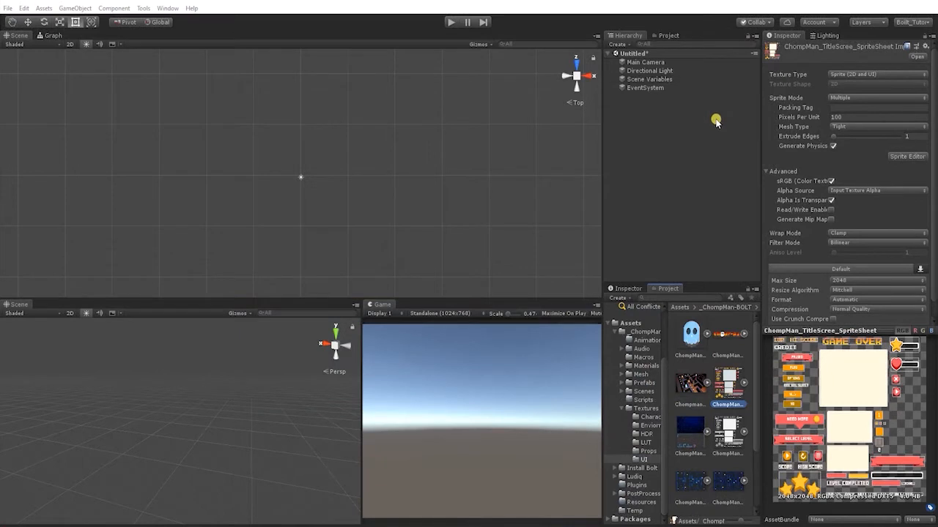
Add a UI Image to the scene, together with its parent Canvas.
right_click(635, 112)
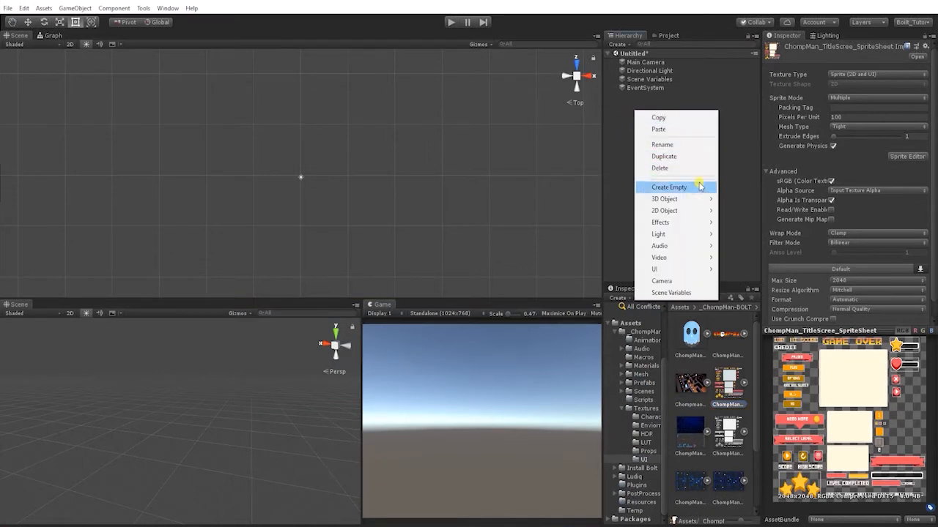
mouse_move(698, 271)
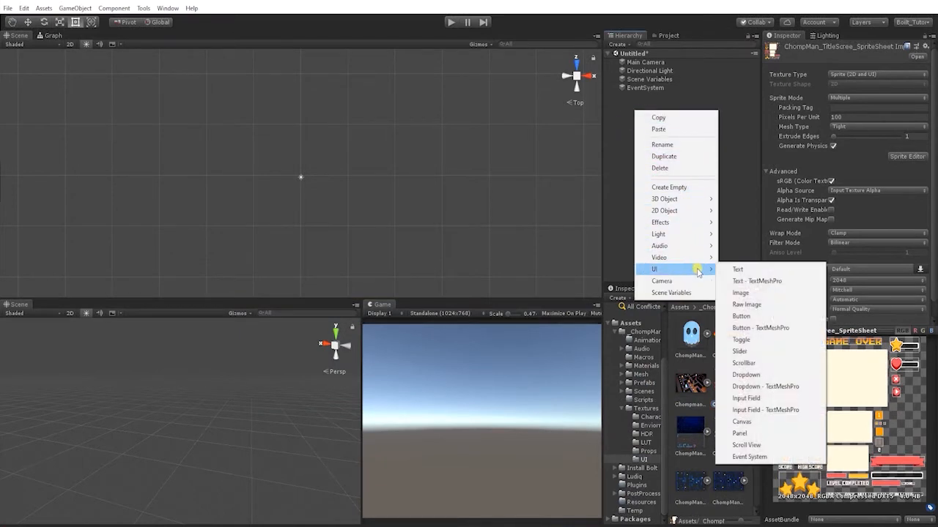
left_click(747, 292)
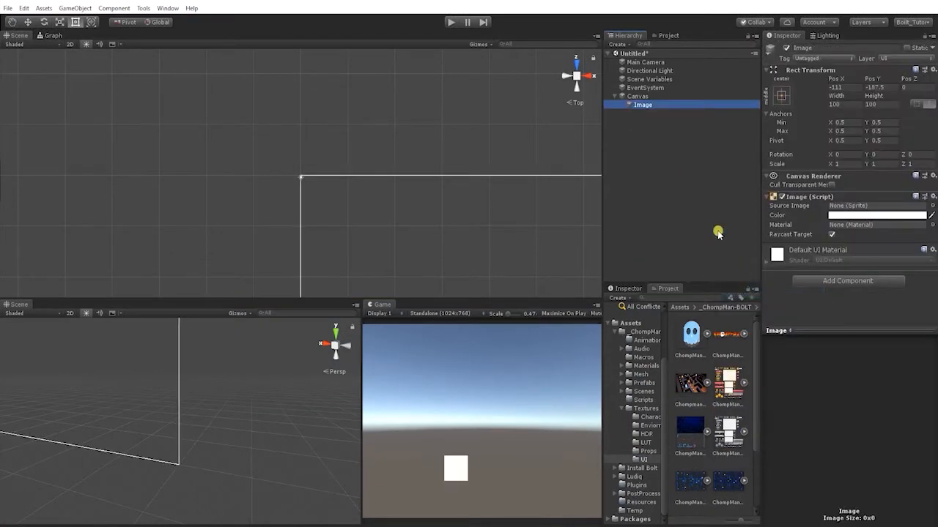
Inspect the component settings of the new Canvas and its child Image.
left_click(645, 97)
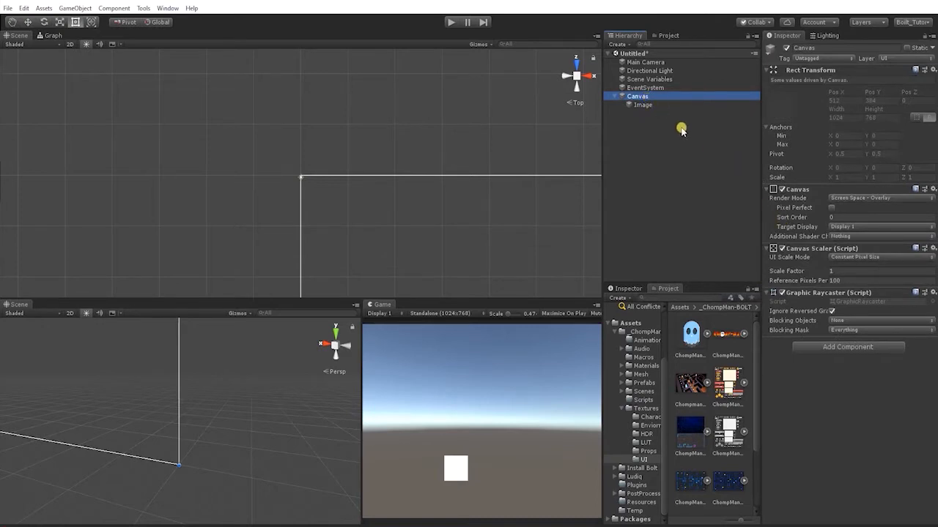
left_click(668, 104)
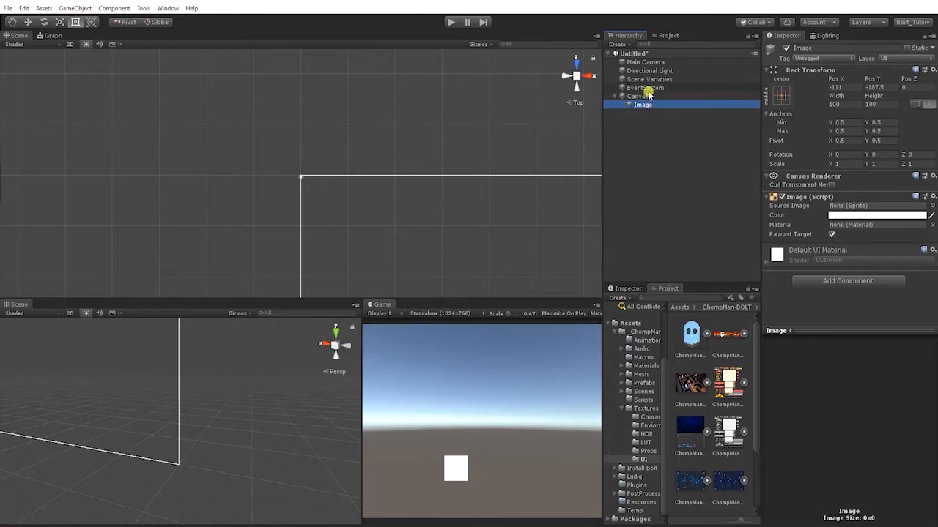
left_click(652, 120)
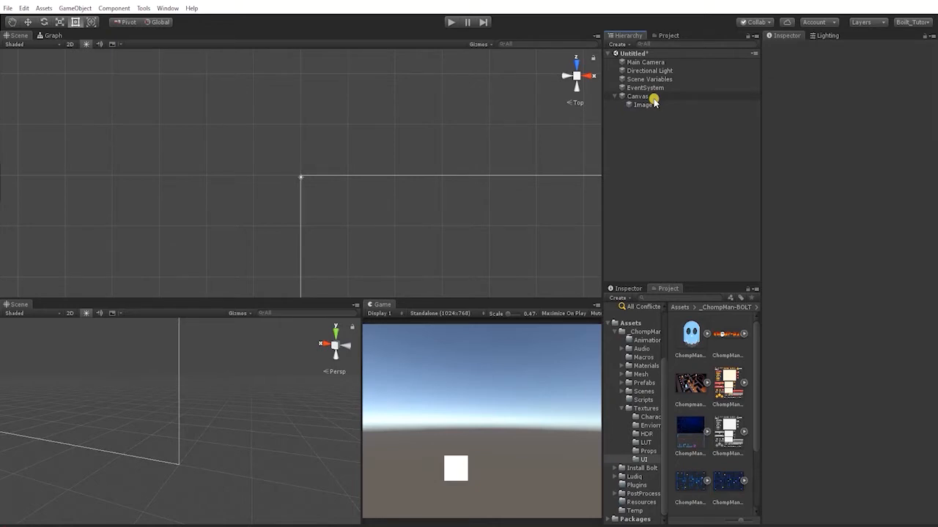
Set the Canvas Render Mode to Screen Space - Camera, with Main Camera as the render camera.
left_click(653, 97)
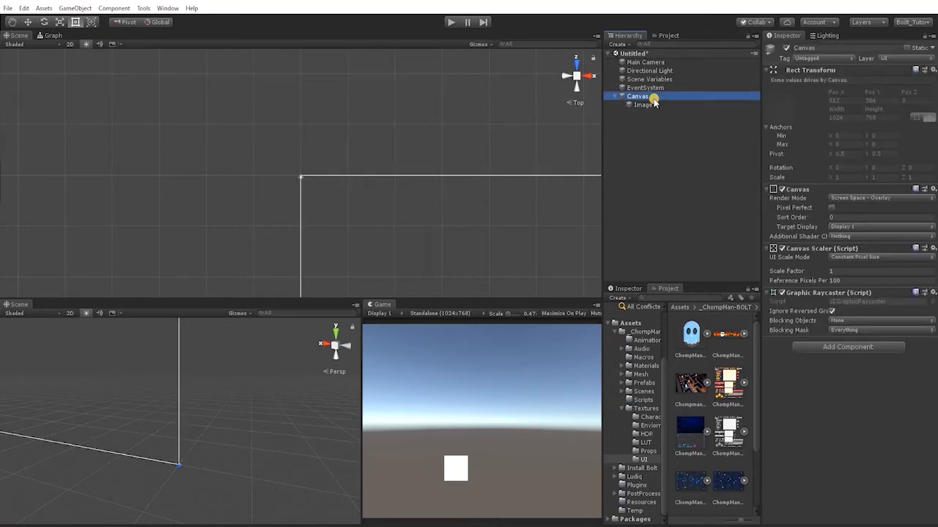
left_click(870, 198)
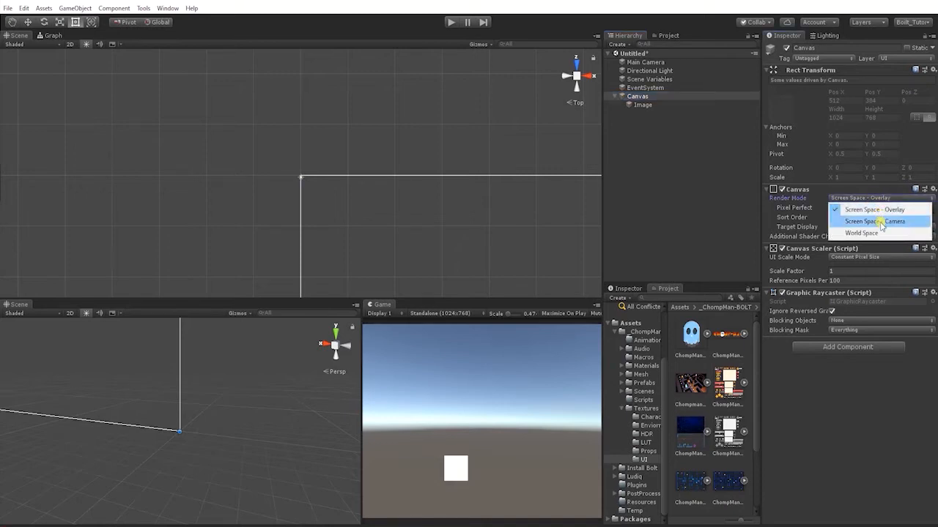
left_click(880, 221)
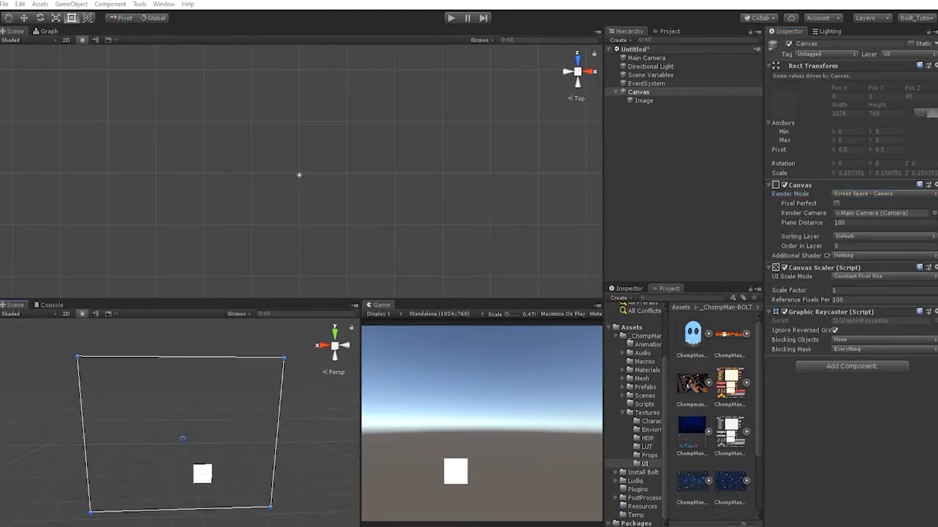
Switch the Canvas Render Mode back to Screen Space - Overlay and examine its size in the perspective scene view.
left_click(878, 194)
left_click(878, 204)
left_click(639, 92)
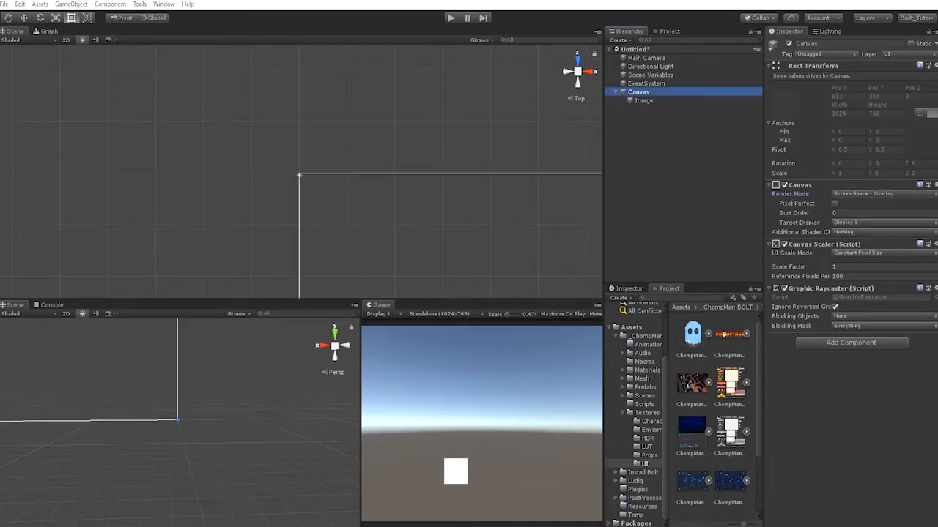
right_click_drag(144, 427, 143, 423)
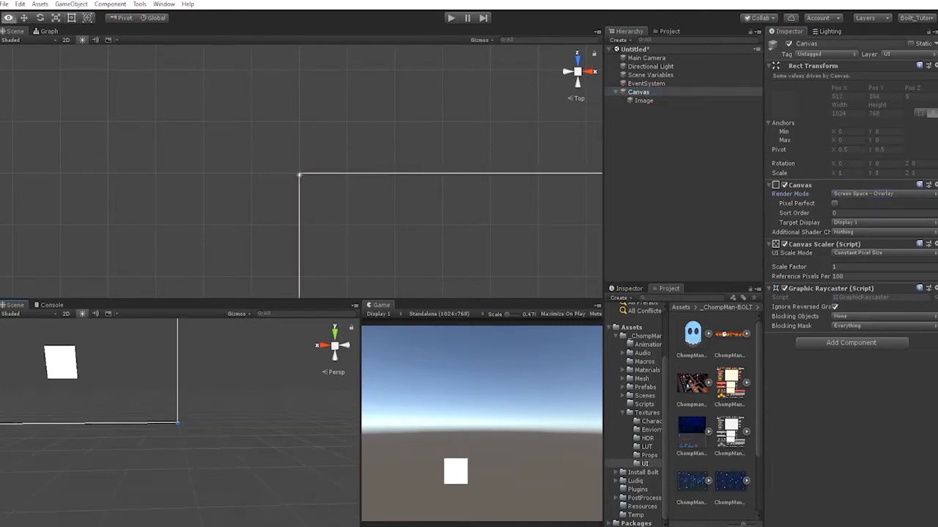
key("s")
right_click_drag(252, 455, 183, 471)
middle_click_drag(230, 474, 206, 465)
Change the Canvas Render Mode from overlay to Screen Space - Camera and frame the Canvas in the perspective scene view.
left_click(853, 193)
left_click(858, 205)
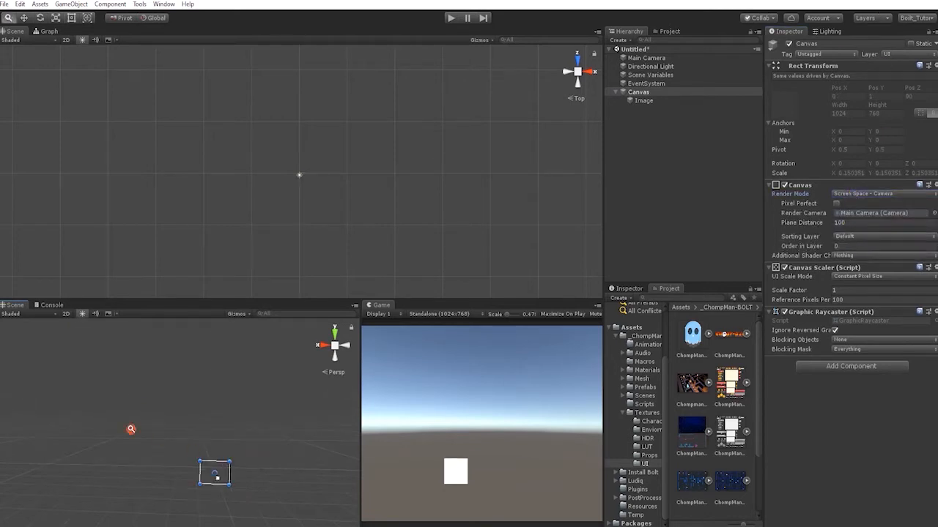
key("f")
left_click_drag(213, 441, 233, 430, "alt")
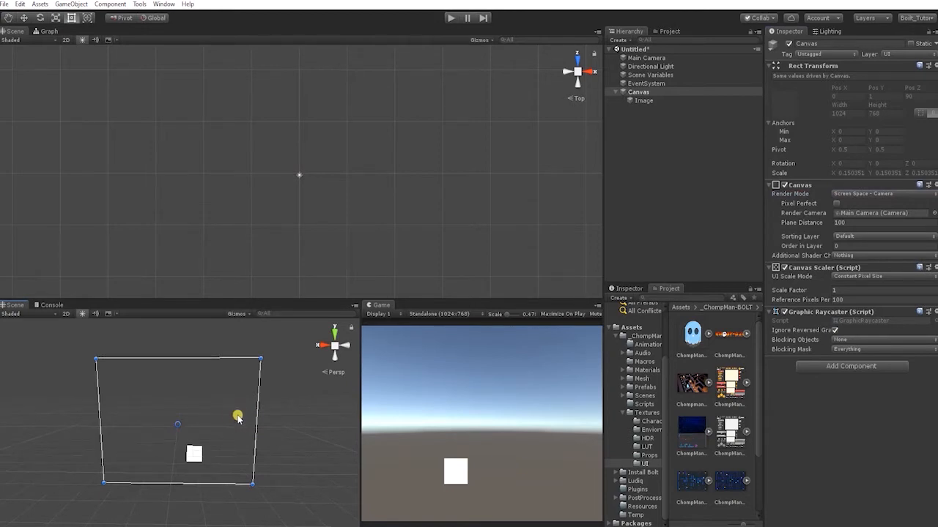
left_click_drag(205, 412, 220, 468, "alt")
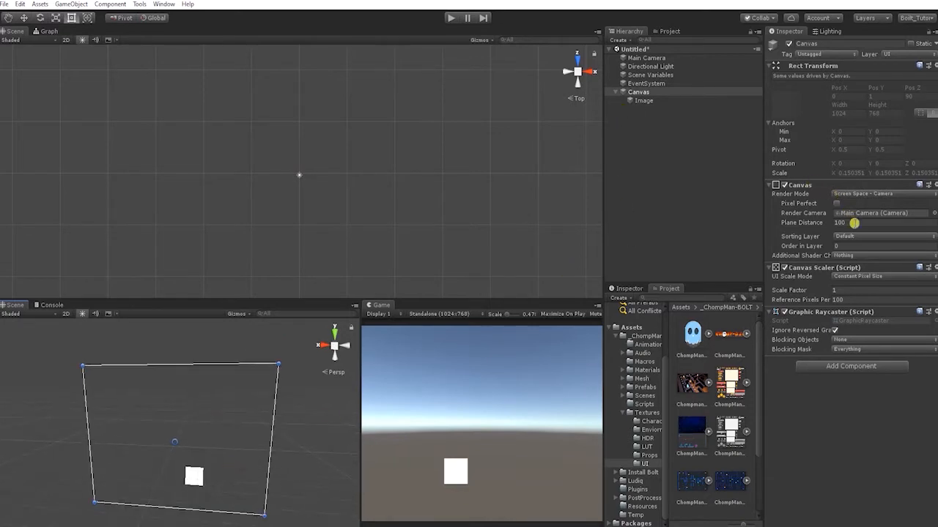
Set the Canvas Plane Distance to 20 and examine its placement in front of the camera.
left_click(854, 223)
type("20")
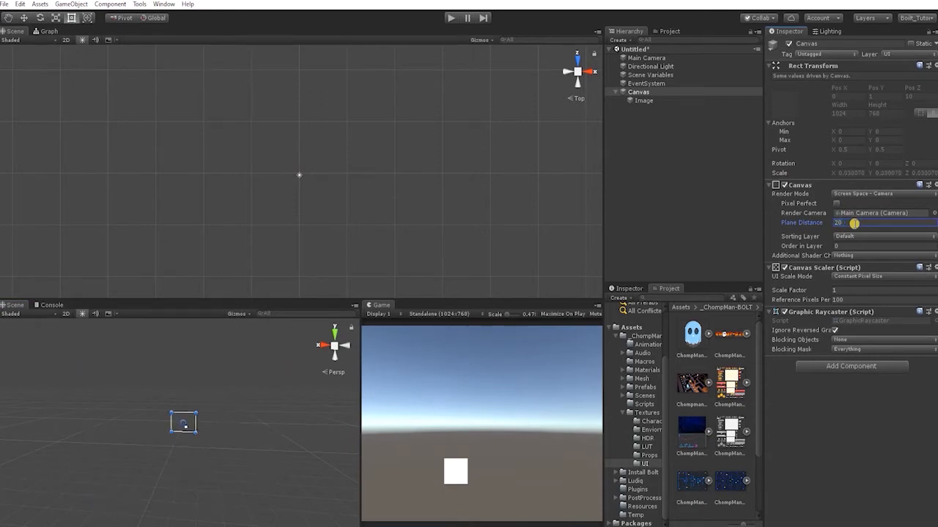
left_click(209, 450, "alt")
scroll(197, 434, "up", 5)
left_click_drag(182, 420, 198, 424, "alt")
Set the Main Camera's projection to Orthographic with a size of 2.
left_click(646, 58)
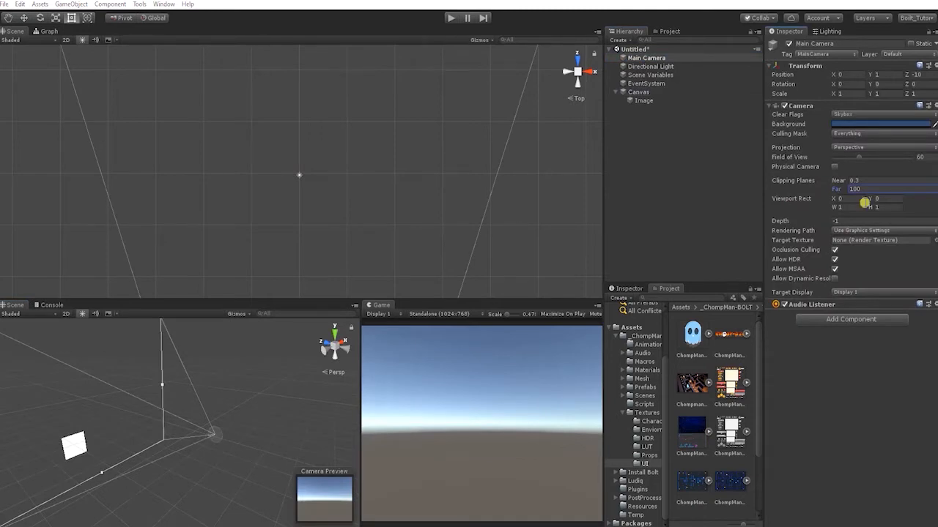
left_click(861, 148)
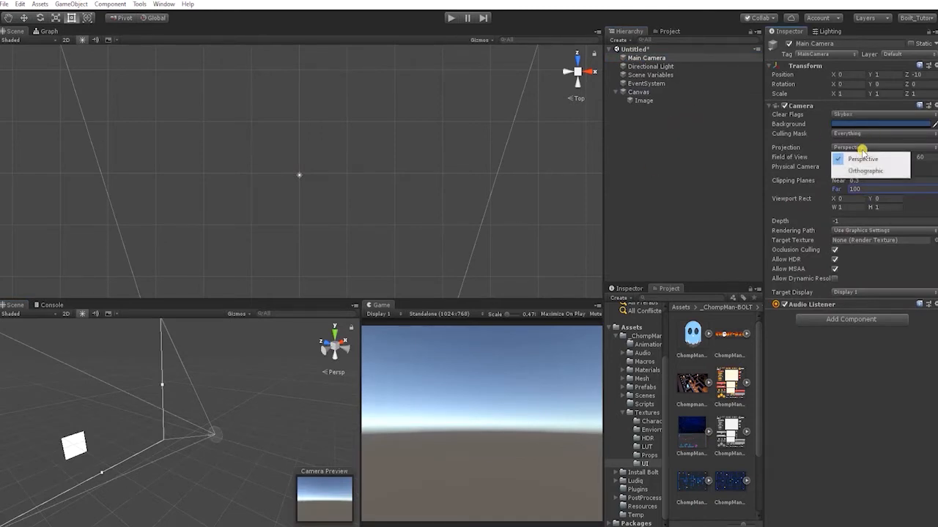
left_click(872, 170)
left_click(844, 158)
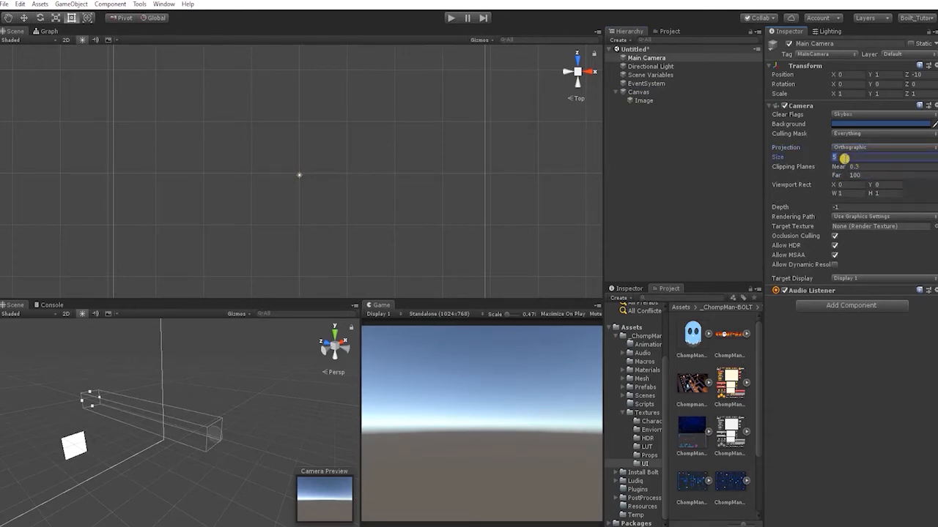
type("2")
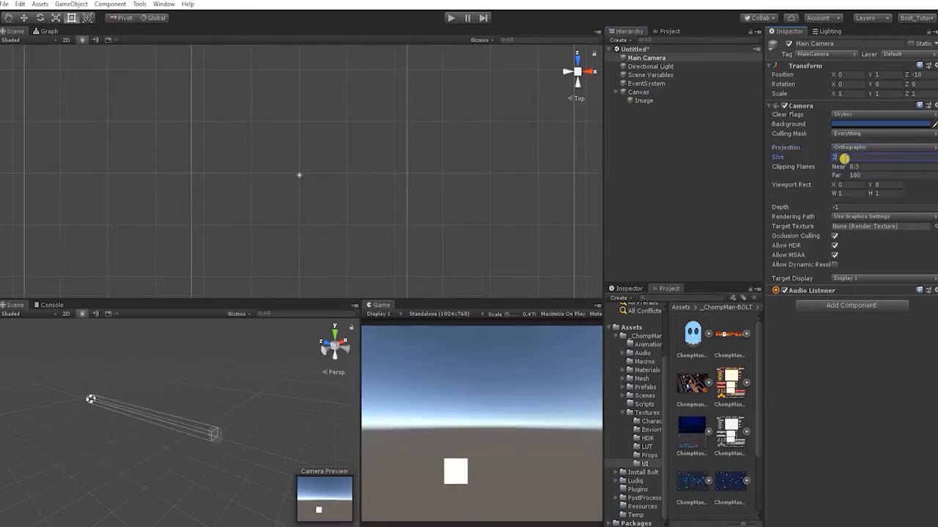
Set the Main Camera's far clipping plane to 20 and select the Canvas.
left_click(864, 175)
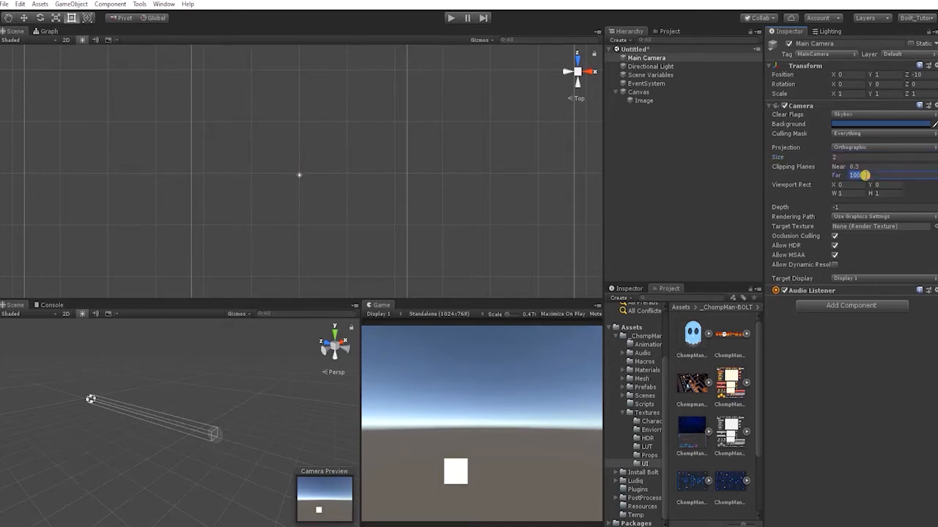
type("20")
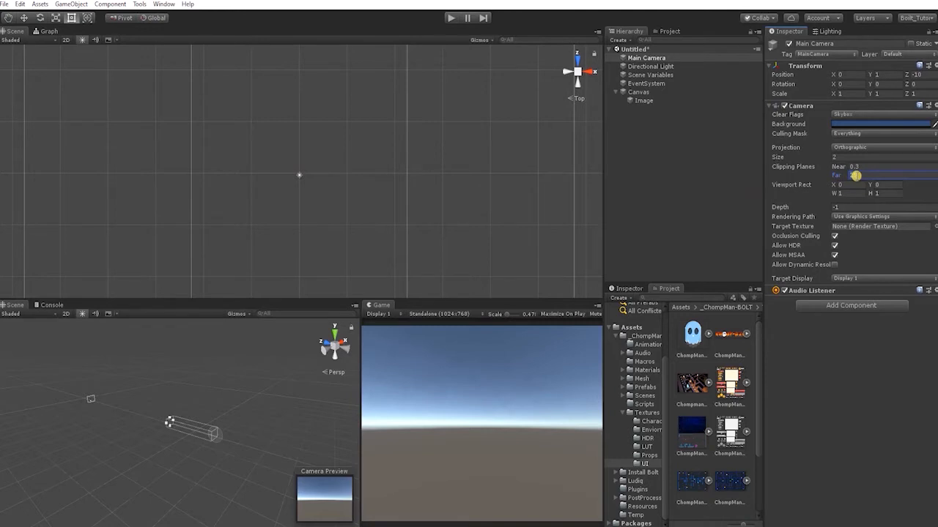
left_click(665, 93)
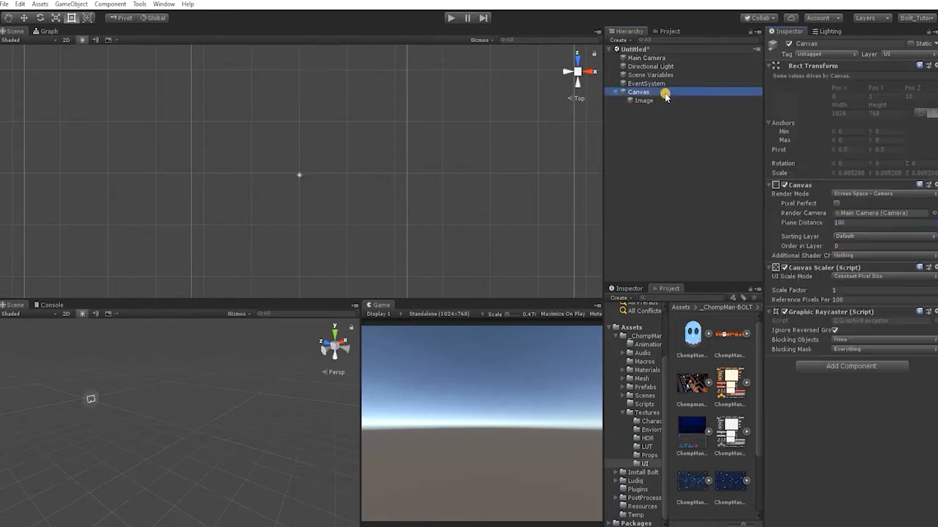
Set the Canvas Scaler to Scale With Screen Size with a reference resolution of 1920 x 1080.
left_click(849, 278)
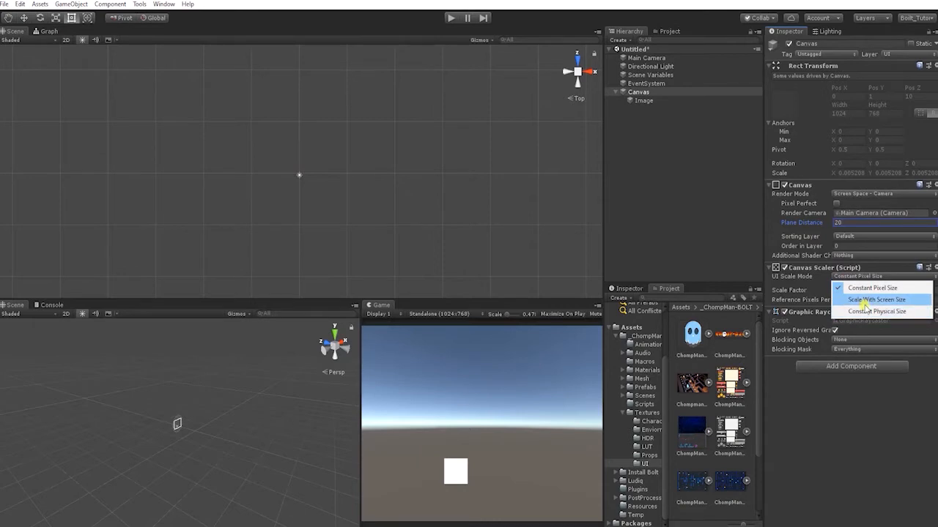
left_click(864, 300)
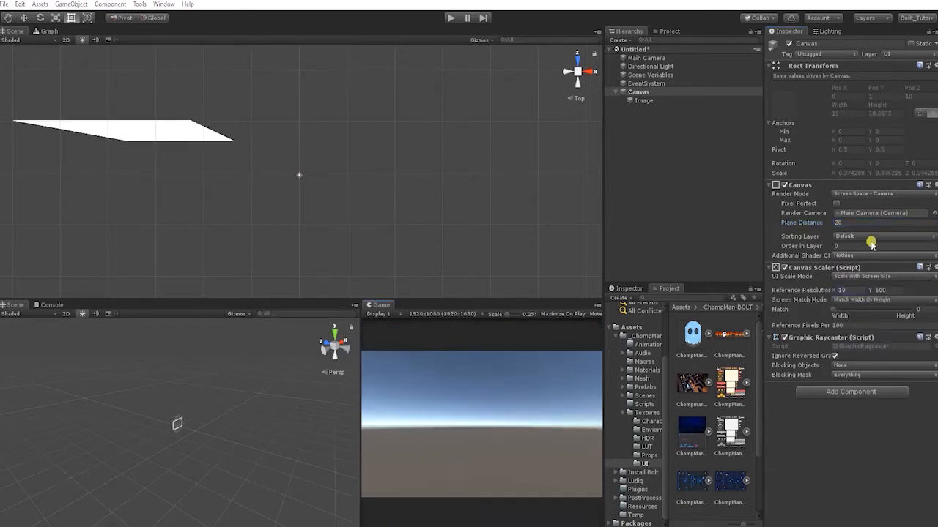
left_click(846, 290)
type("198")
key("BackSpace")
type("20")
left_click(894, 288)
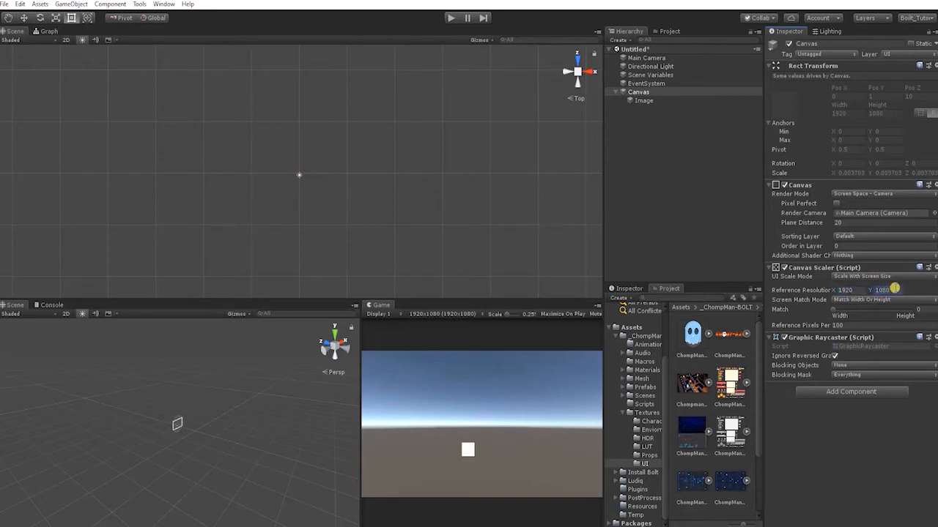
right_click_drag(387, 182, 395, 182, "alt")
right_click_drag(205, 420, 648, 463, "alt")
right_click_drag(158, 425, 542, 159, "alt")
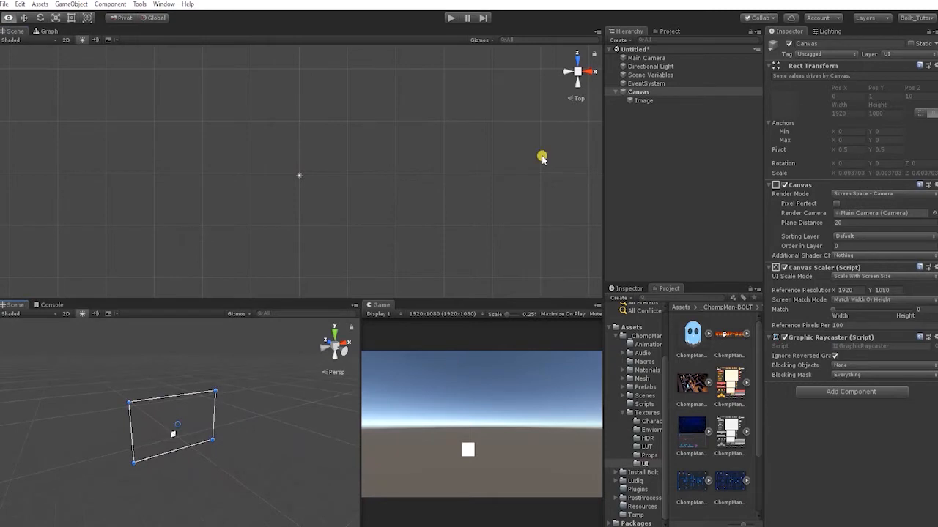
Stretch the Canvas's child Image to fill the whole Canvas using the full-stretch anchor preset, also setting its pivot and position.
left_click(652, 100)
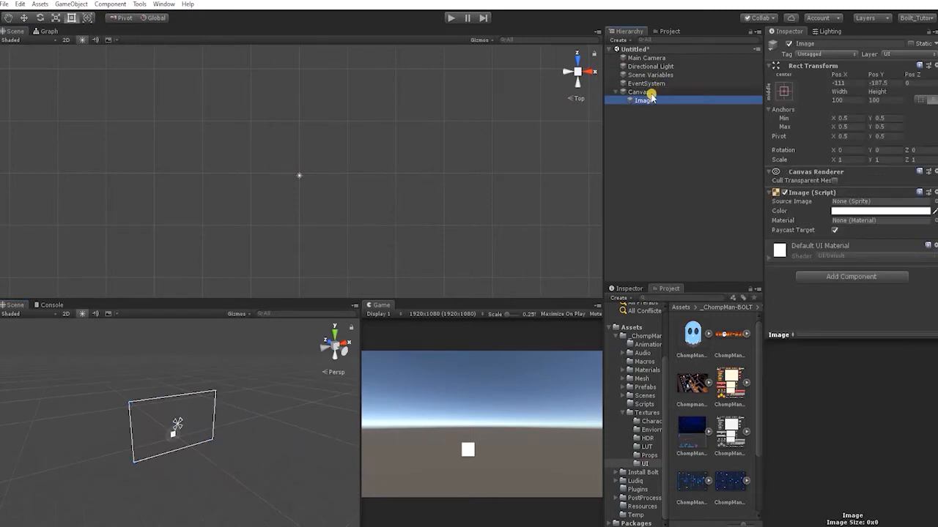
left_click(638, 93)
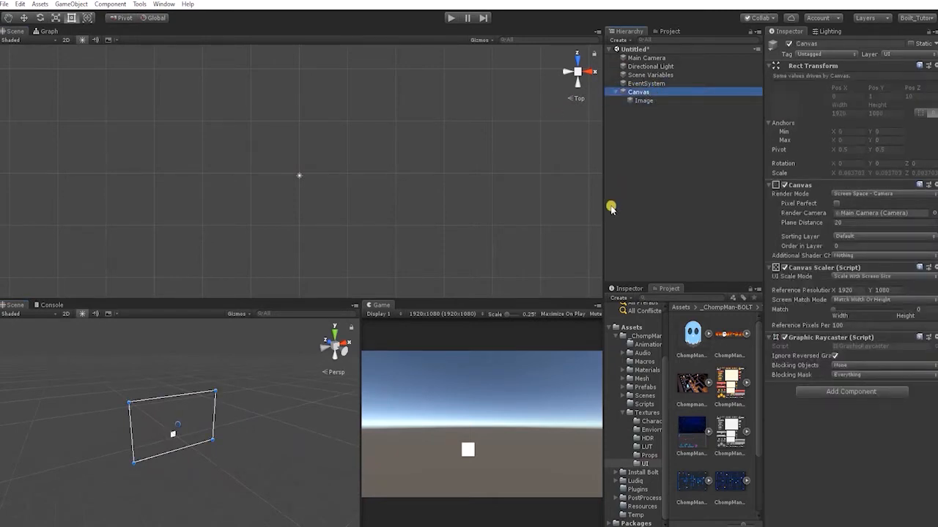
left_click(649, 101)
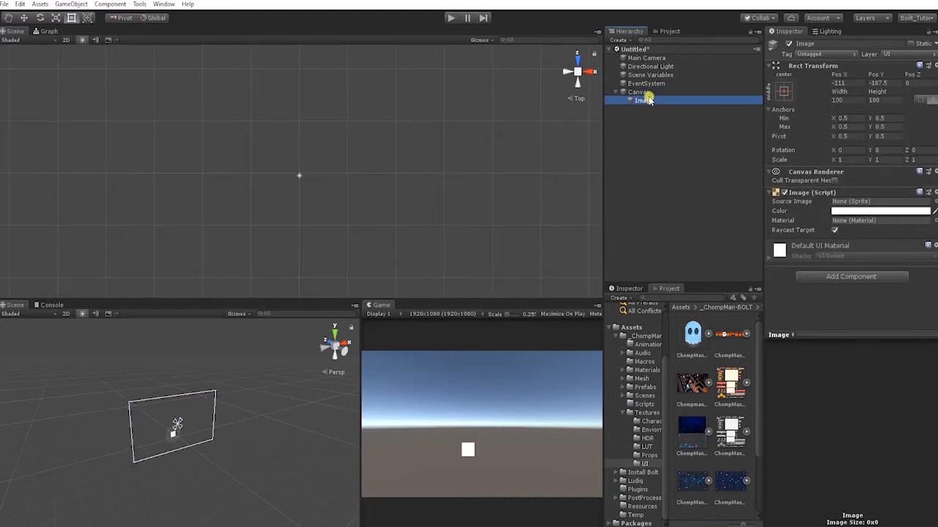
left_click_drag(339, 396, 223, 433, "alt")
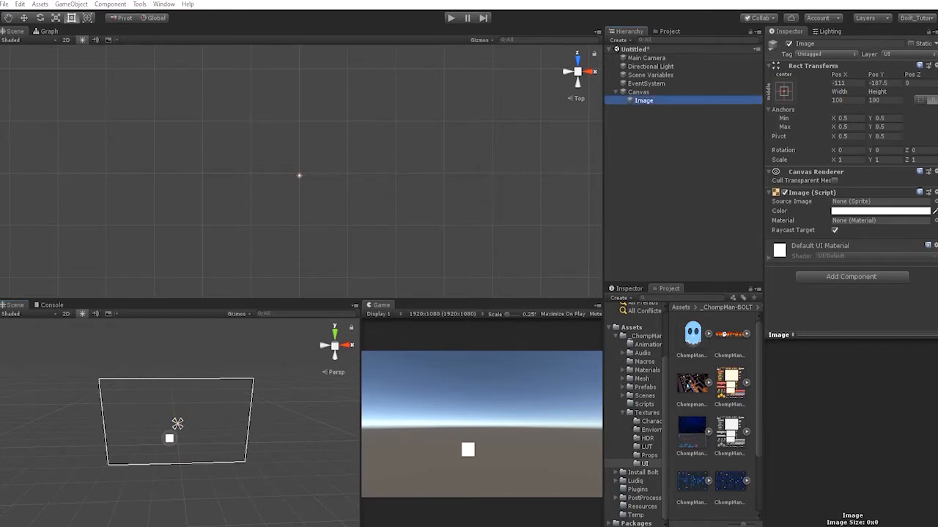
left_click(255, 402)
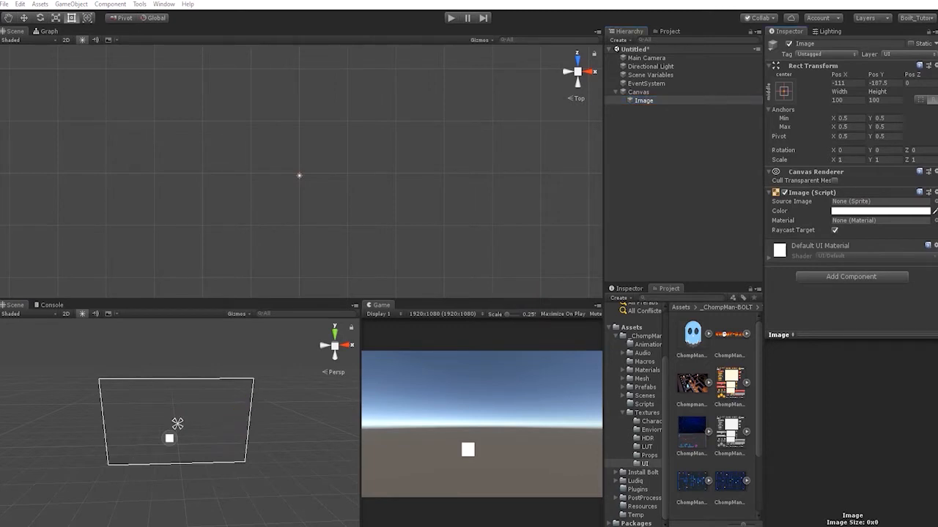
left_click(783, 89)
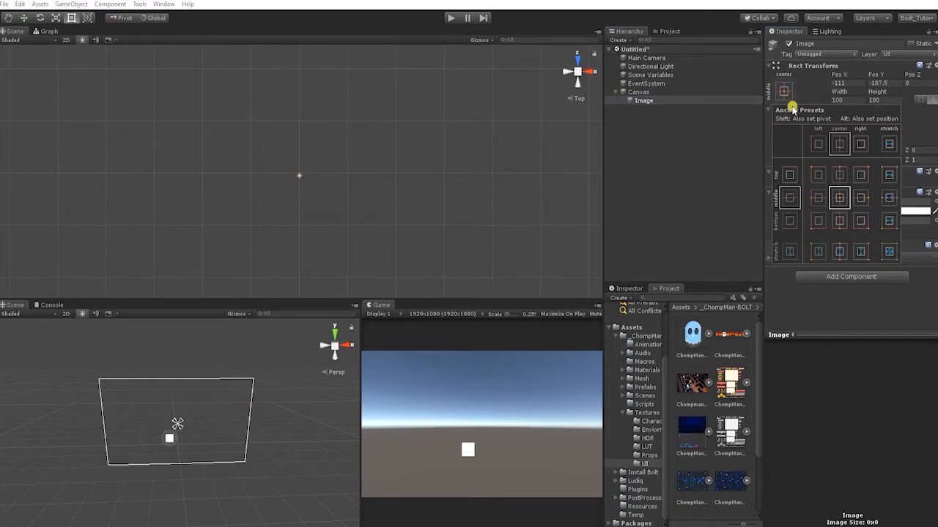
key("shift+alt")
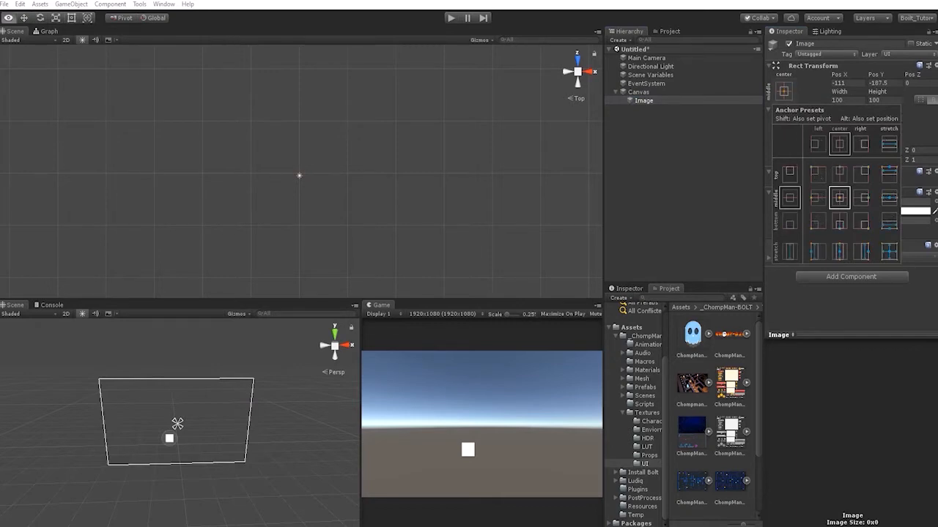
left_click(888, 253, "alt+shift")
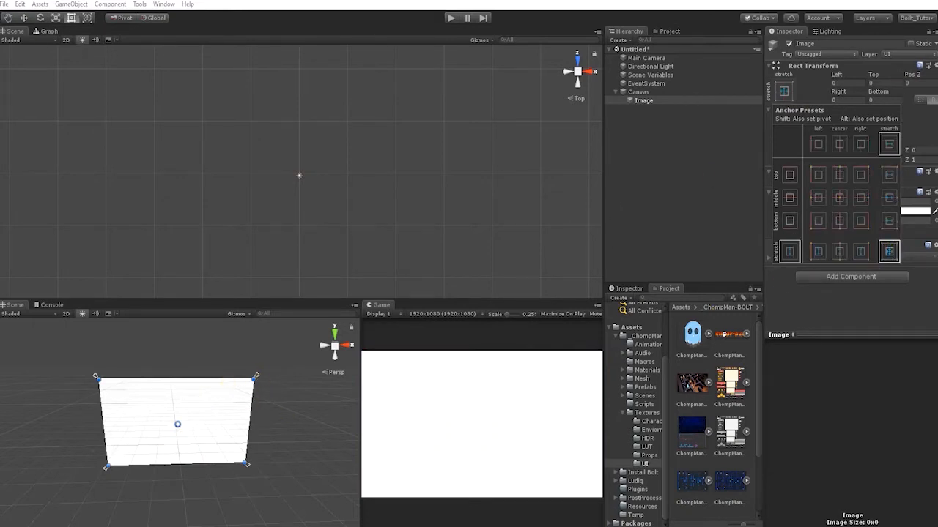
key("Escape")
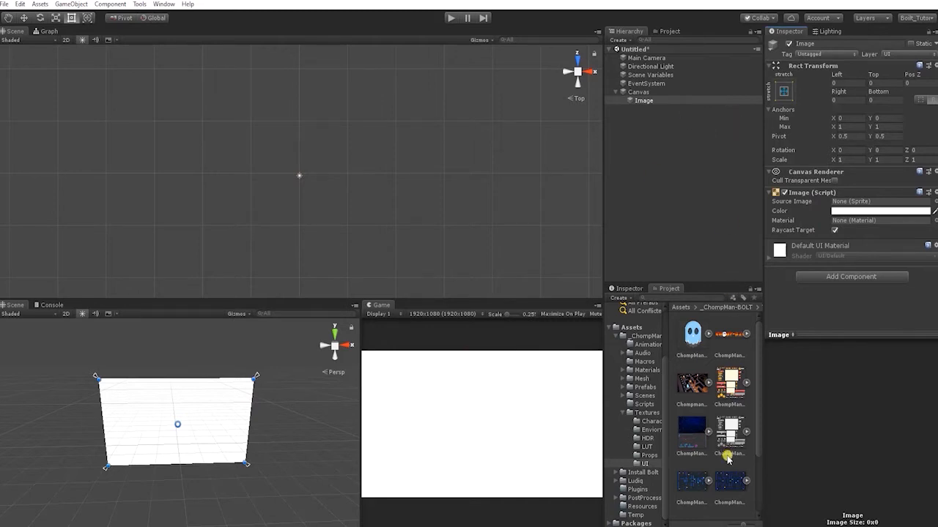
Give the Image the title screen background maze sprite with Raycast Target off, and rename it BackgroundImageObj.
left_click_drag(724, 481, 847, 206)
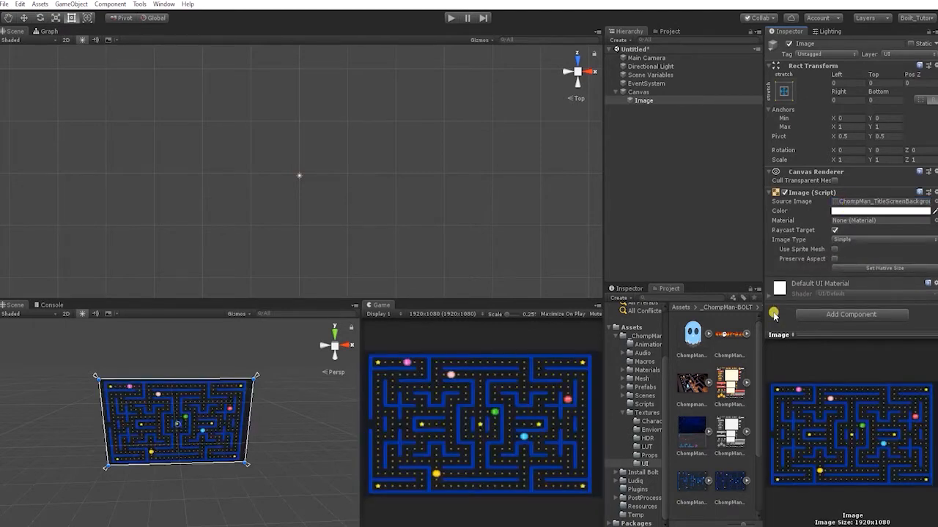
left_click(833, 230)
left_click(656, 98)
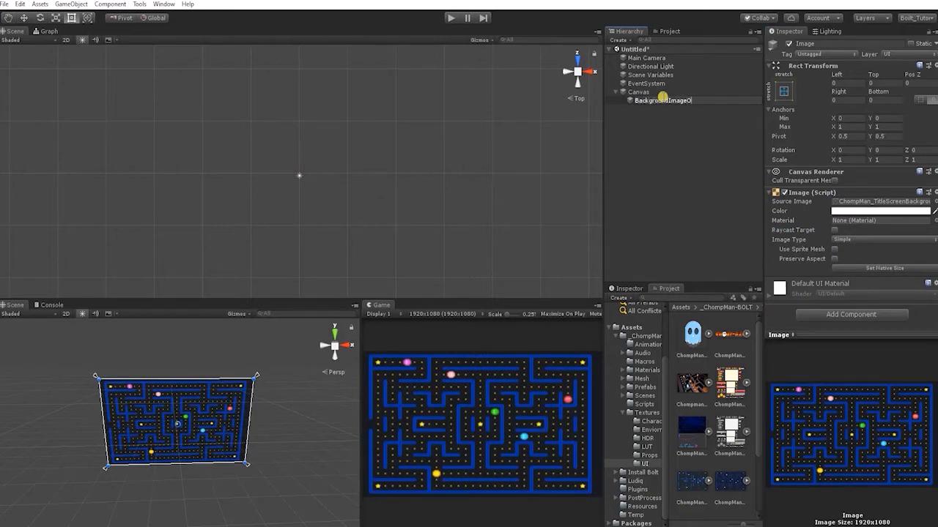
key("Return")
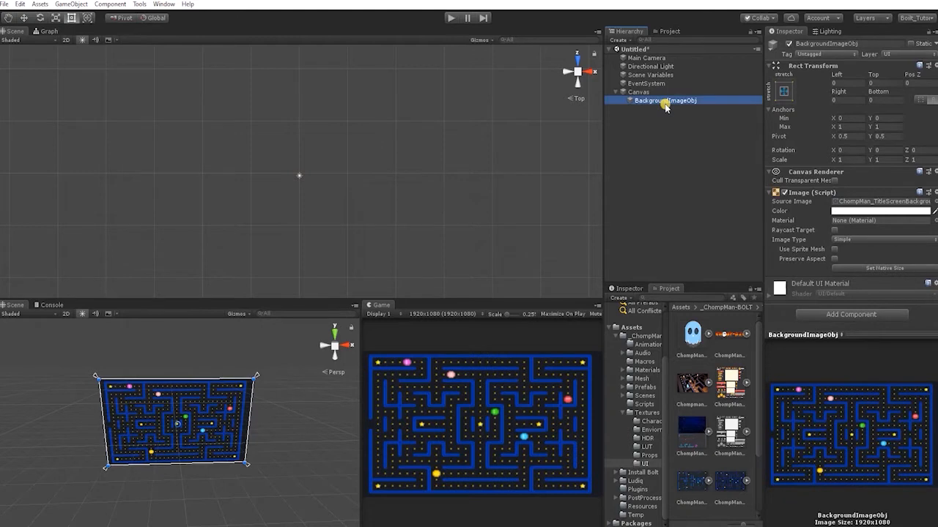
Duplicate BackgroundImageObj as ArcadeFrame and assign it the ChompMan_TitleScreenFrame sprite.
key("ctrl+d")
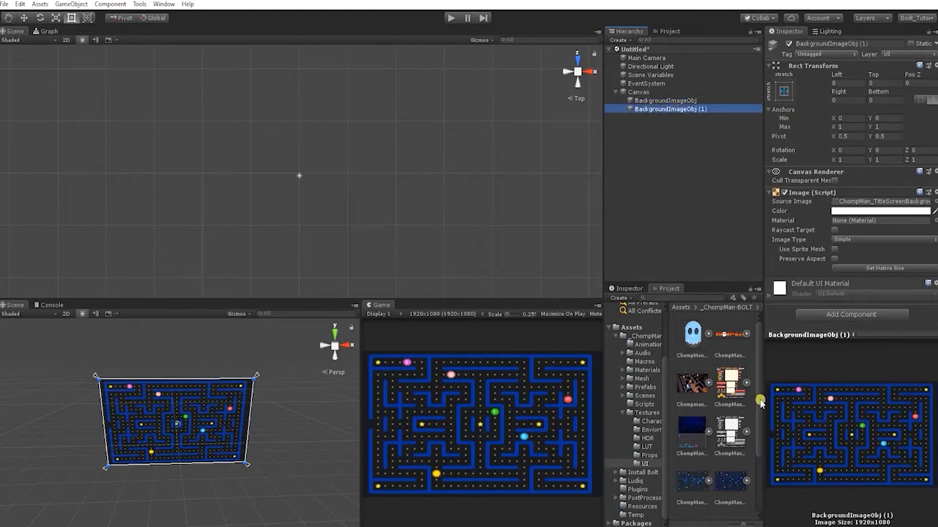
scroll(747, 415, "down", 2)
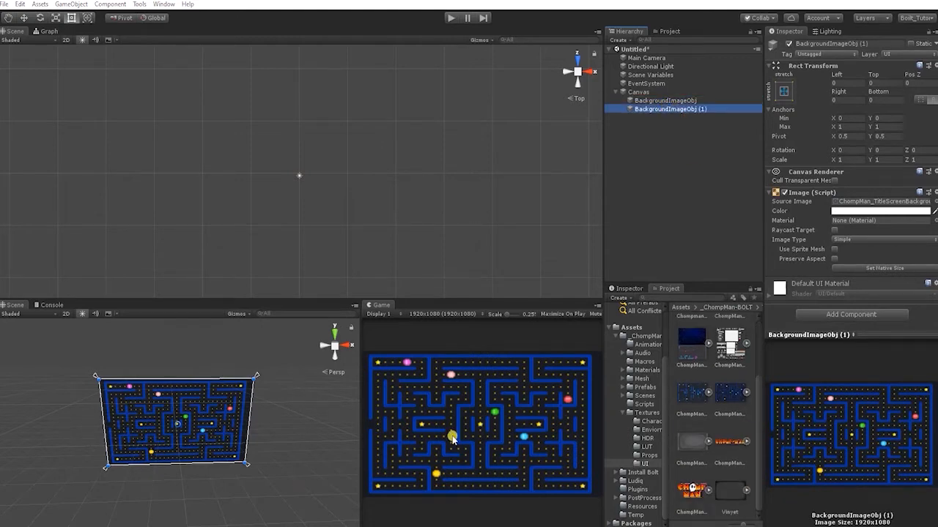
left_click_drag(689, 440, 854, 203)
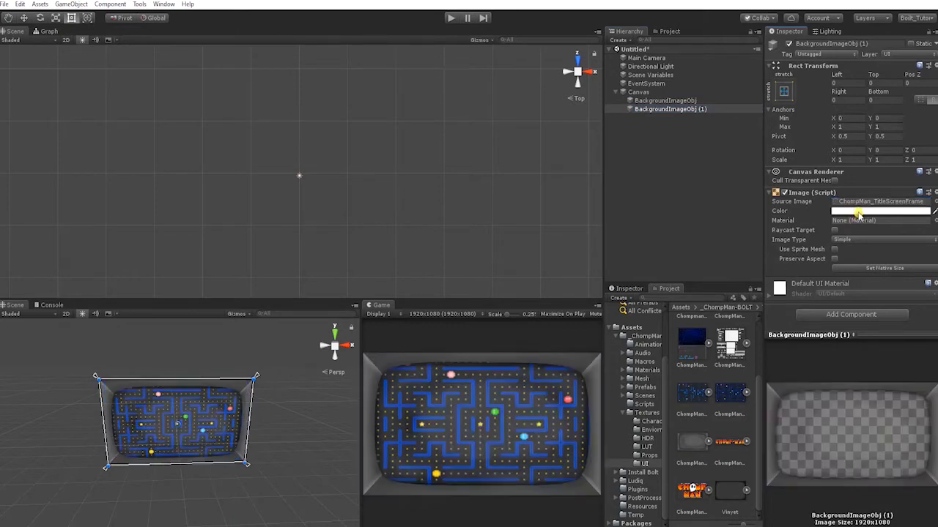
left_click(684, 108)
left_click(685, 109)
type("ArcadeFr")
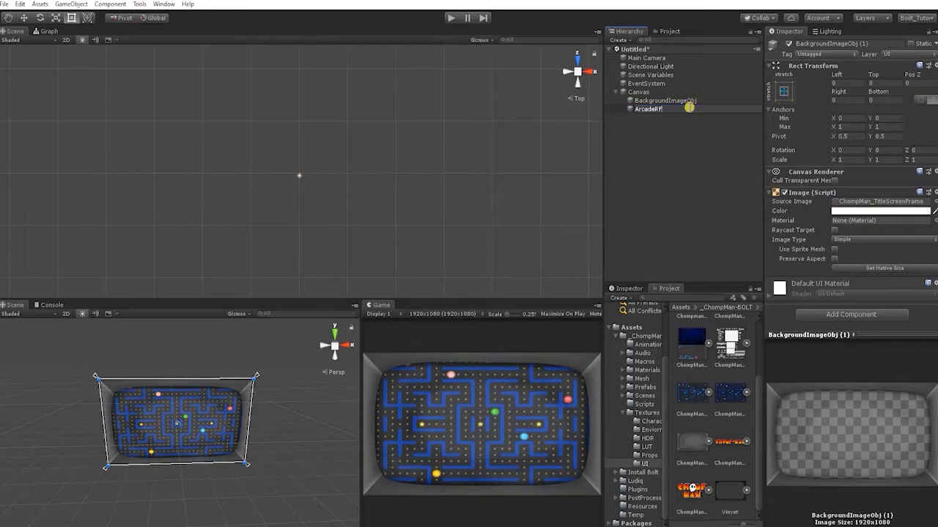
type("ame")
key("Return")
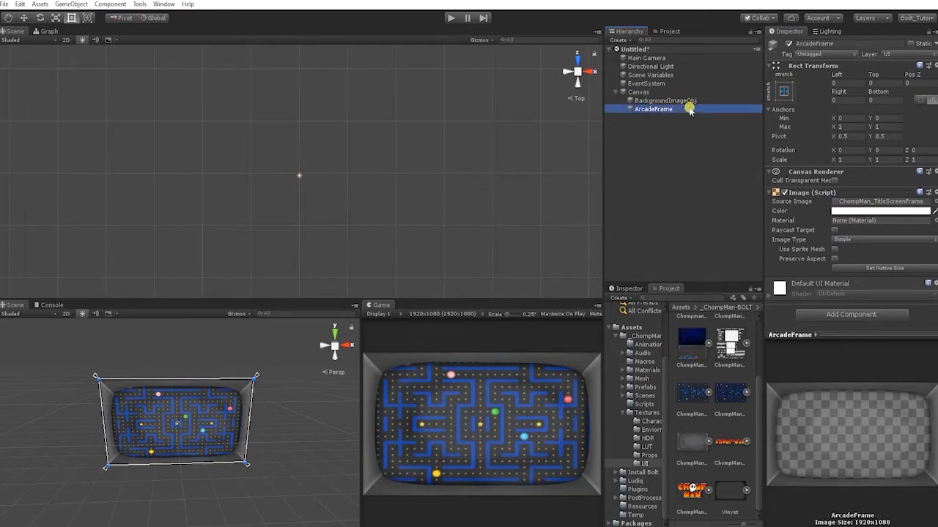
Duplicate ArcadeFrame as FrameVinyet and assign it the Vinyet sprite.
key("ctrl+d")
left_click_drag(728, 501, 850, 203)
left_click(655, 119)
left_click_drag(654, 119, 681, 125)
key("BackSpace")
type("Vinyet")
key("Return")
Widen the Game view and frame the Canvas from the front in the upper scene view.
left_click_drag(361, 400, 307, 400)
left_click(575, 83)
key("f")
scroll(337, 177, "up", 10)
middle_click_drag(350, 170, 388, 168)
left_click(676, 127)
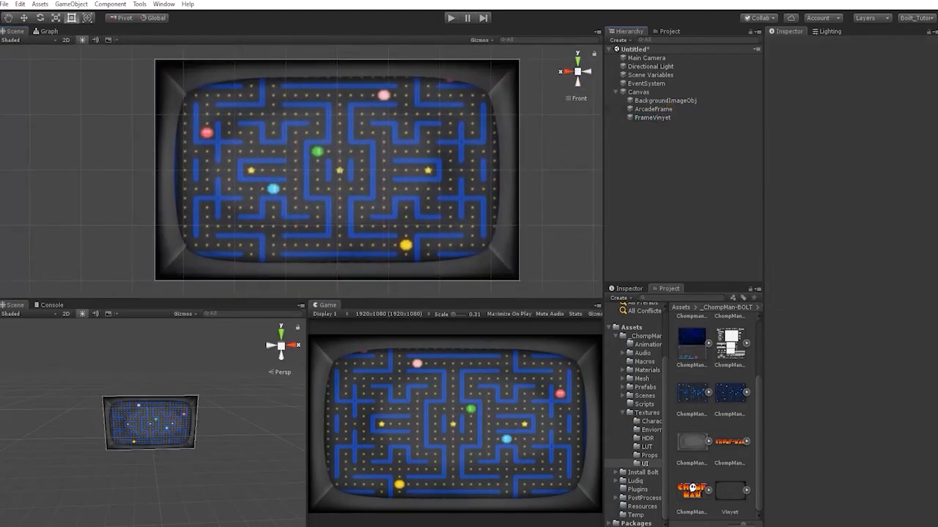
Duplicate ArcadeFrame, place the copy before FrameVinyet in the Canvas, and assign it the ChompMan_Logo_Text sprite.
left_click(668, 110)
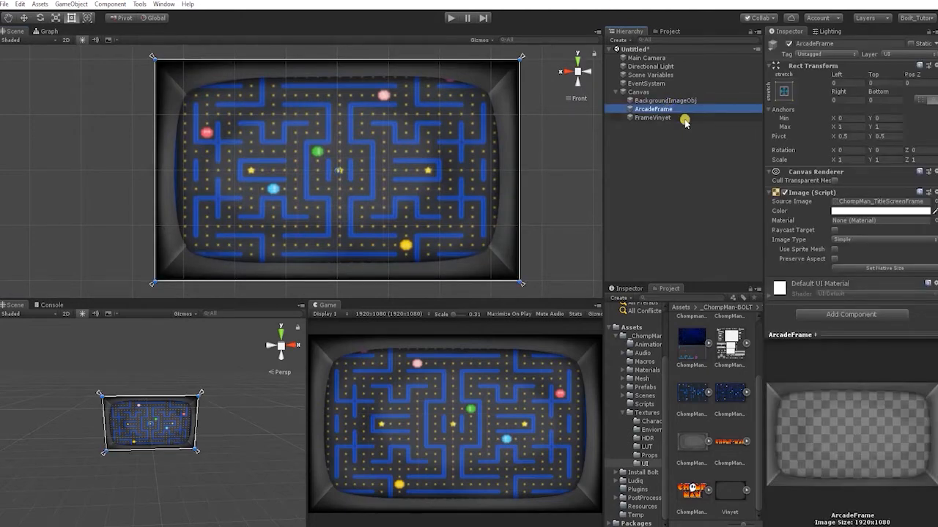
key("ctrl+d")
mouse_move(663, 126)
left_mouse_down()
mouse_move(649, 122)
mouse_move(657, 120)
left_mouse_up()
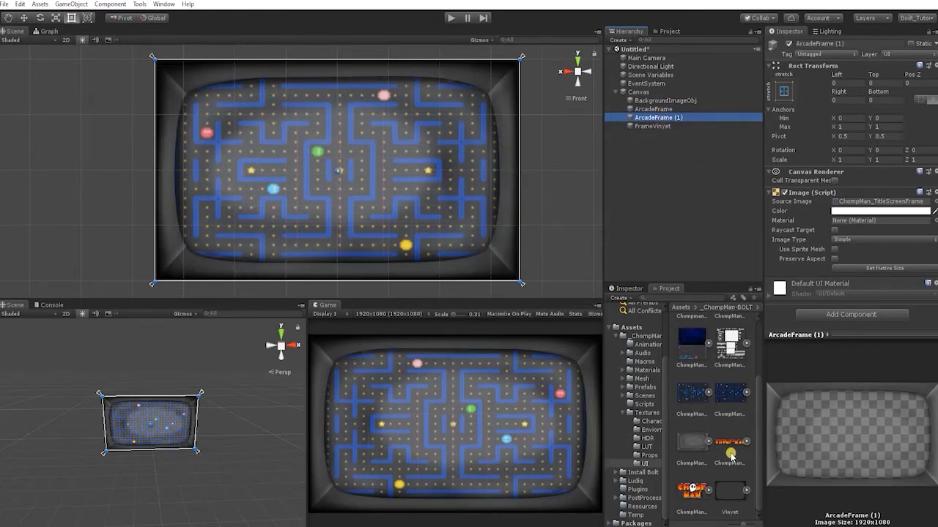
scroll(729, 441, "up", 3)
left_click_drag(729, 335, 855, 202)
From the back view, resize the logo image by its anchors to span about 0.025–0.975 horizontally and 0.53–0.89 vertically.
left_click(568, 70)
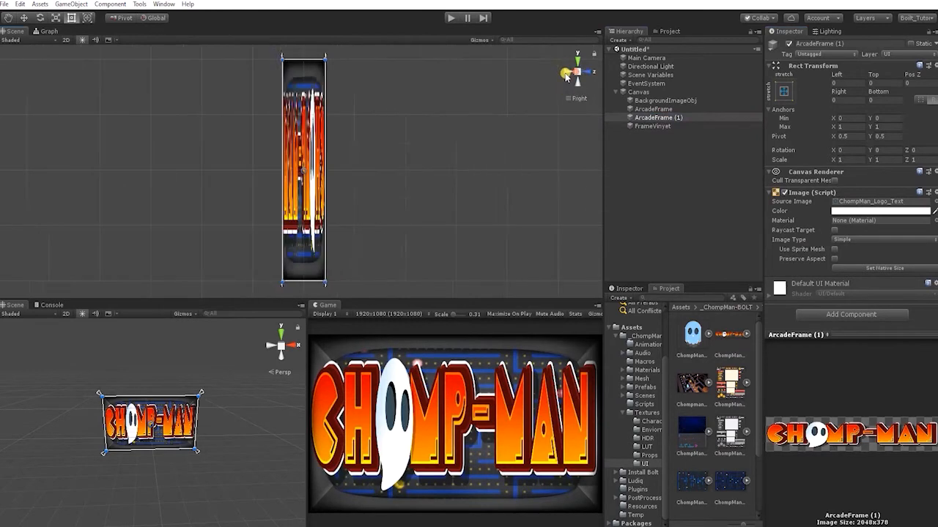
scroll(331, 155, "up", 1)
middle_click_drag(332, 156, 360, 147)
right_click_drag(439, 244, 417, 234, "alt")
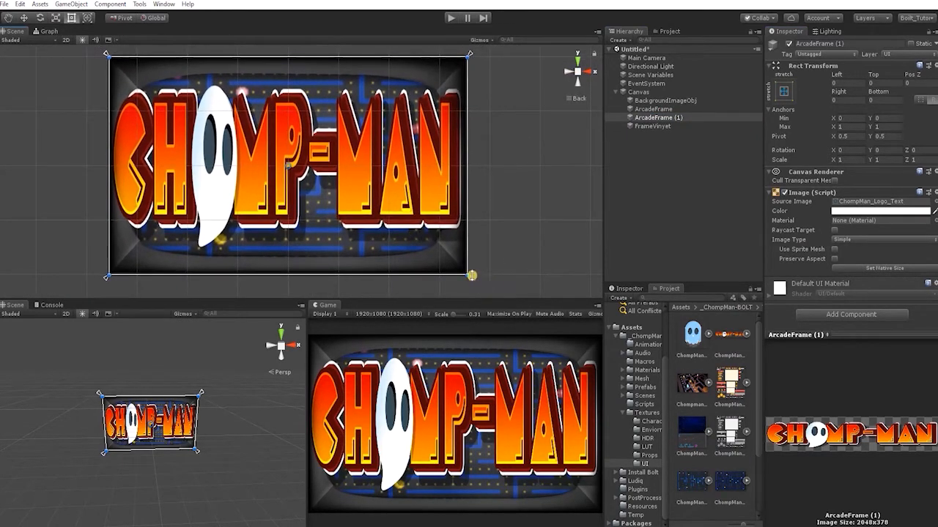
left_click(24, 17)
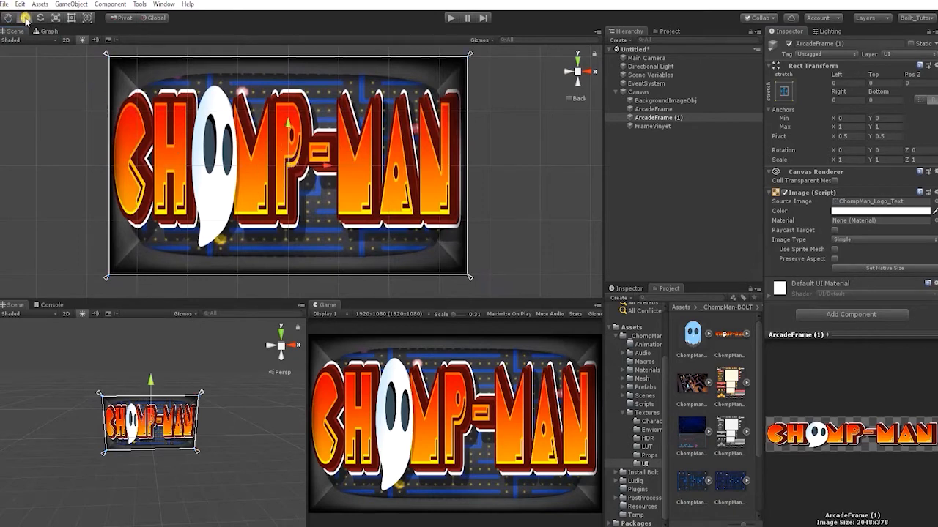
left_click_drag(470, 278, 465, 160)
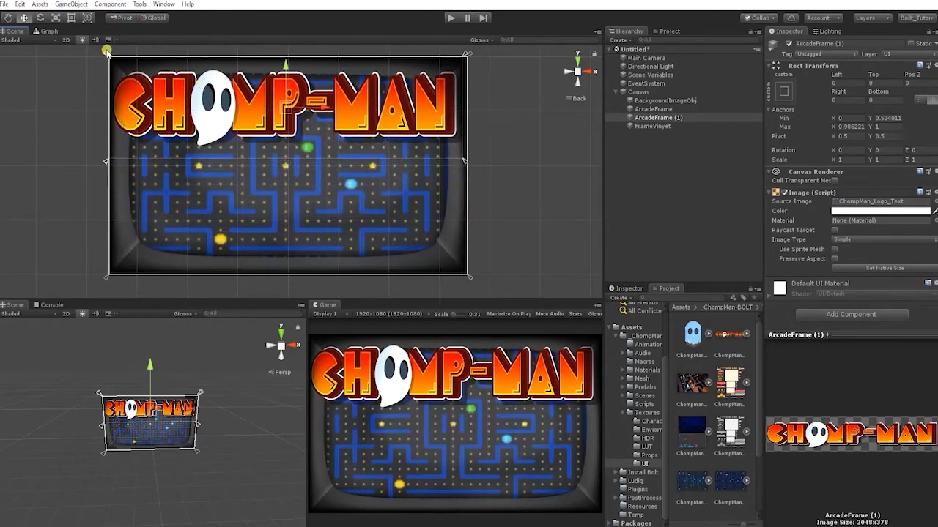
left_click_drag(110, 63, 119, 76)
left_click_drag(464, 158, 462, 163)
left_click_drag(119, 77, 116, 77)
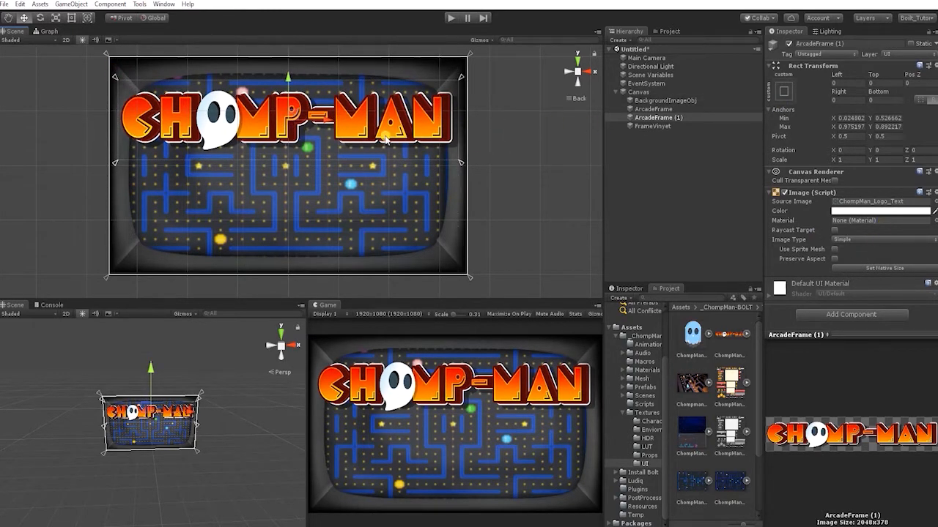
Enable Preserve Aspect on the logo image and refit its lower outer anchor to about X 0.964, Y 0.583.
left_click(835, 258)
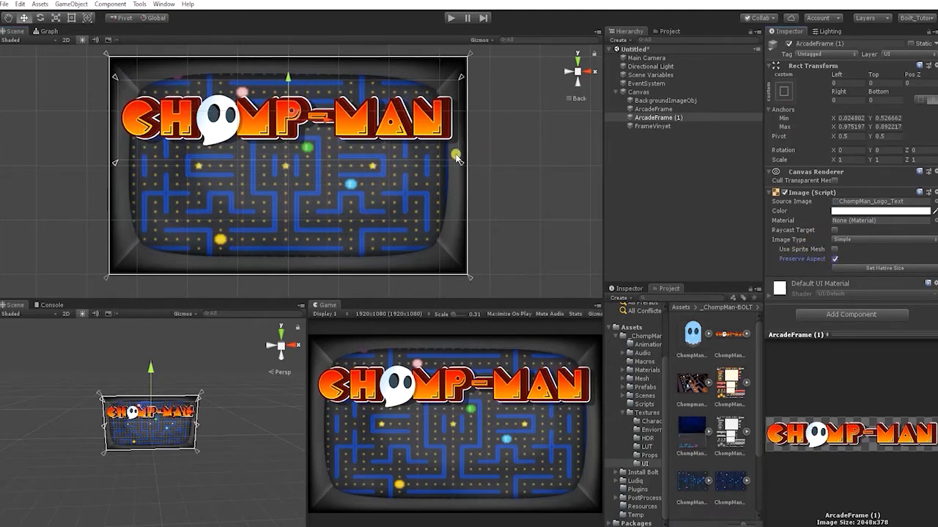
left_click_drag(462, 167, 450, 142)
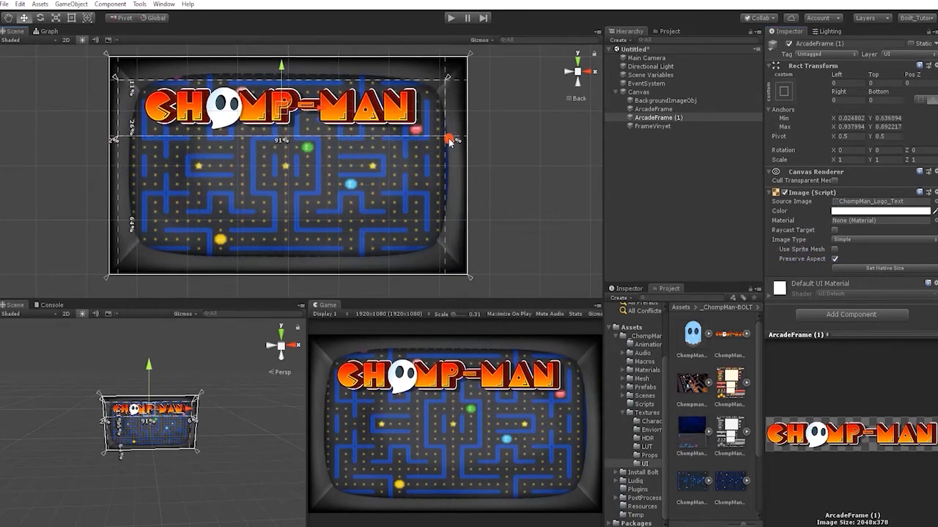
left_click_drag(449, 141, 458, 150)
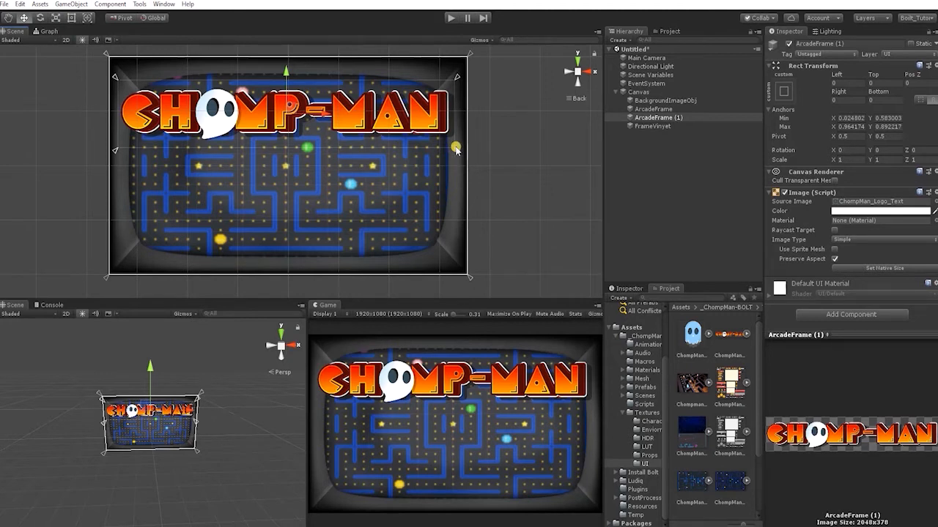
Rename the duplicated logo image as LogoObj.
left_click(655, 119)
left_click(656, 118)
type("Lo")
key("Return")
Rename ArcadeFrame as ArcadeFrameObj and FrameVinyet as FrameVinyetObj.
double_click(672, 110)
left_click(672, 110)
type("Obj")
key("Return")
left_click(655, 125)
left_click(670, 126)
type("O")
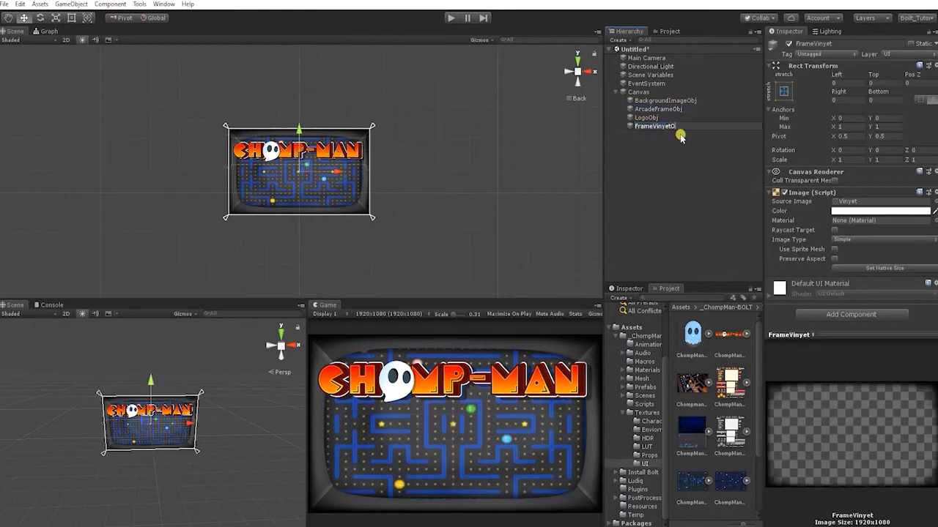
type("bj")
key("Return")
Duplicate LogoObj and move the copy below the logo, spanning about 0.22–0.53 in vertical anchors.
left_click(668, 119)
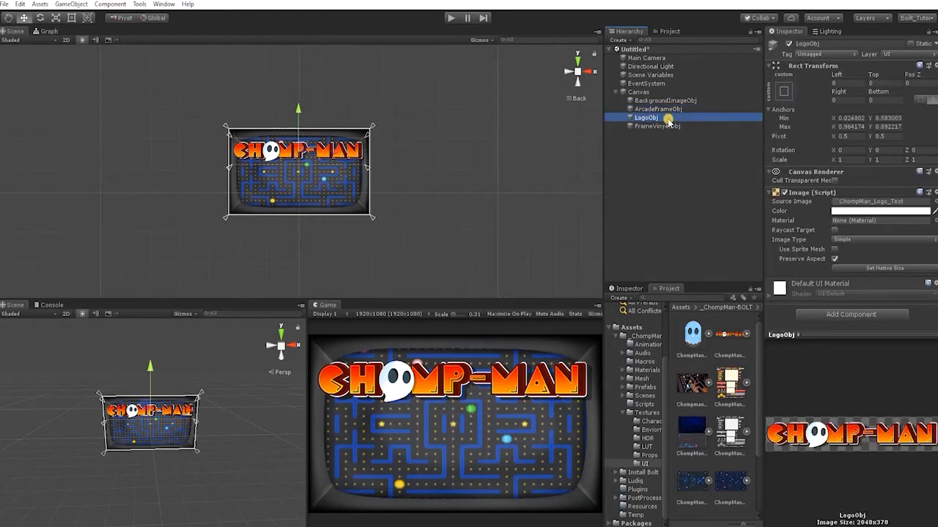
key("ctrl+d")
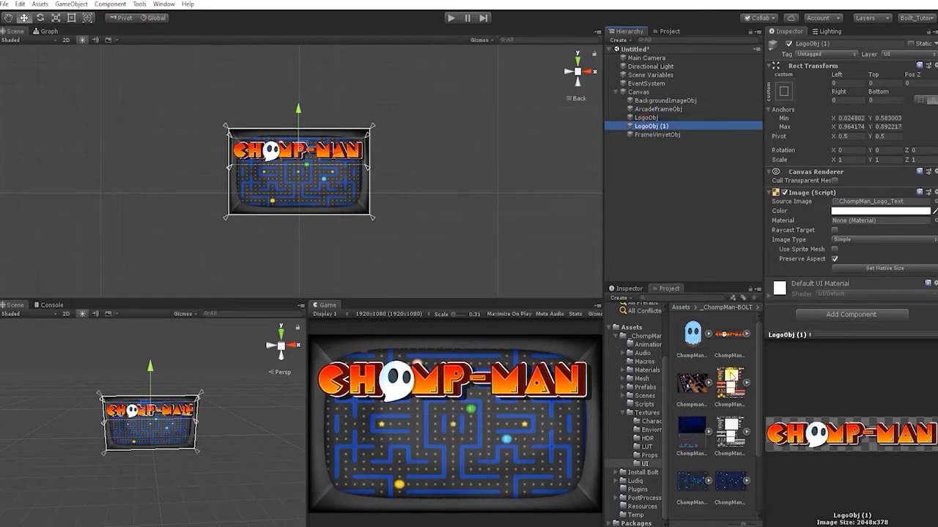
left_click(369, 169)
left_click_drag(369, 169, 369, 202)
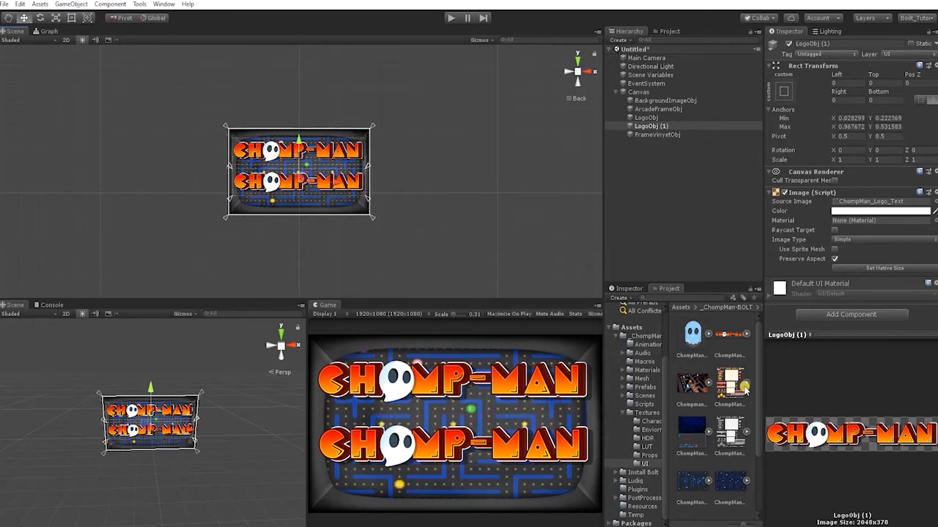
Set the copied logo's source image to But_Play and shrink its anchors to about X 0.354–0.629, Y 0.232–0.372.
scroll(740, 395, "down", 8)
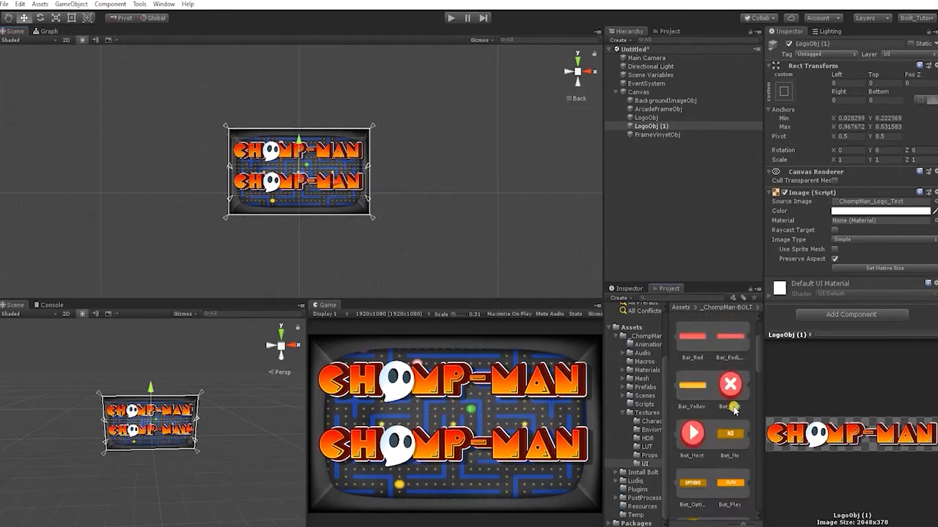
left_click_drag(731, 421, 855, 207)
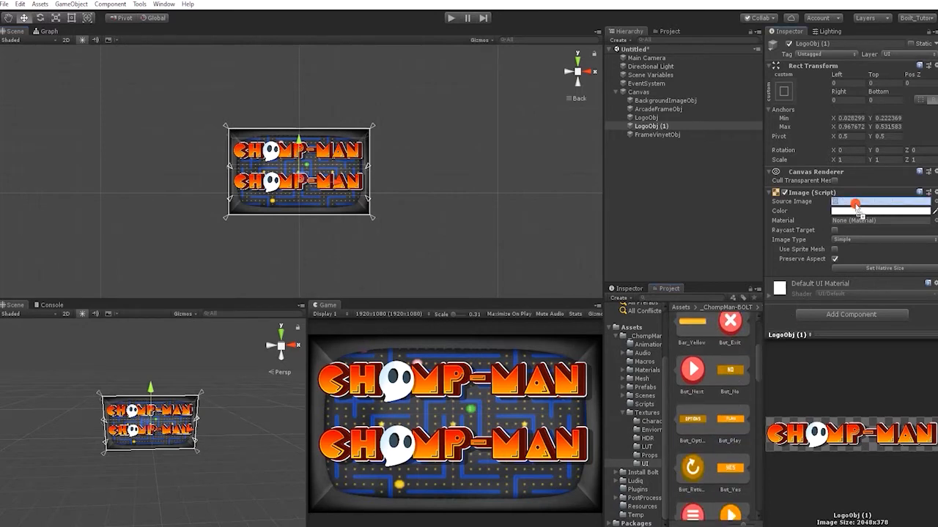
left_click_drag(857, 209, 857, 209)
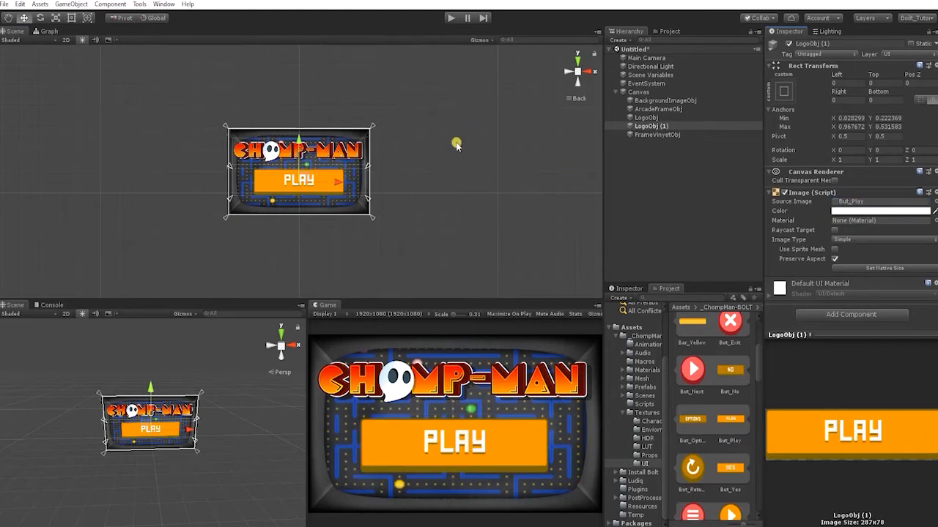
scroll(432, 224, "up", 3)
left_click_drag(432, 223, 336, 221)
Rename the play image object as PlayButObj.
left_click(648, 126)
left_click(648, 126)
type("PlayButObj (1)")
key("BackSpace")
key("BackSpace")
key("BackSpace")
key("BackSpace")
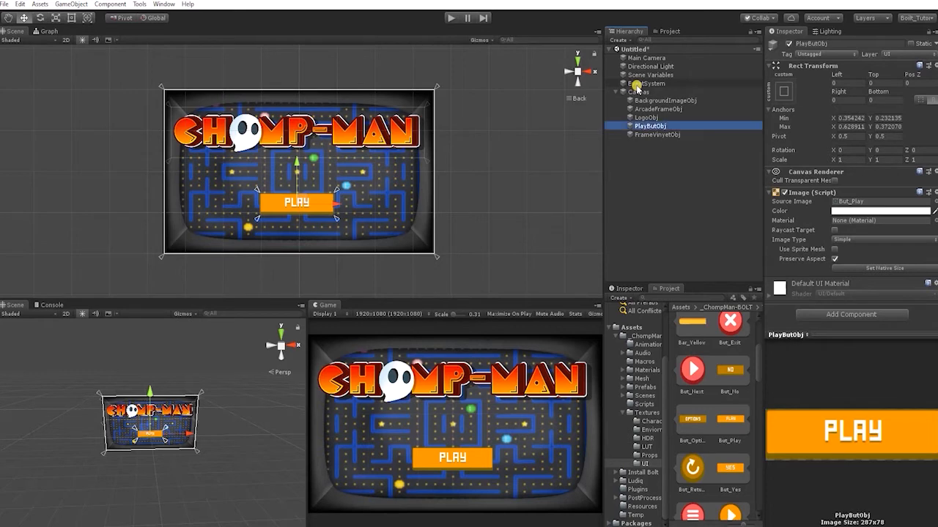
key("Return")
Enable Raycast Target on PlayButObj and add a Button component to it.
left_click(834, 230)
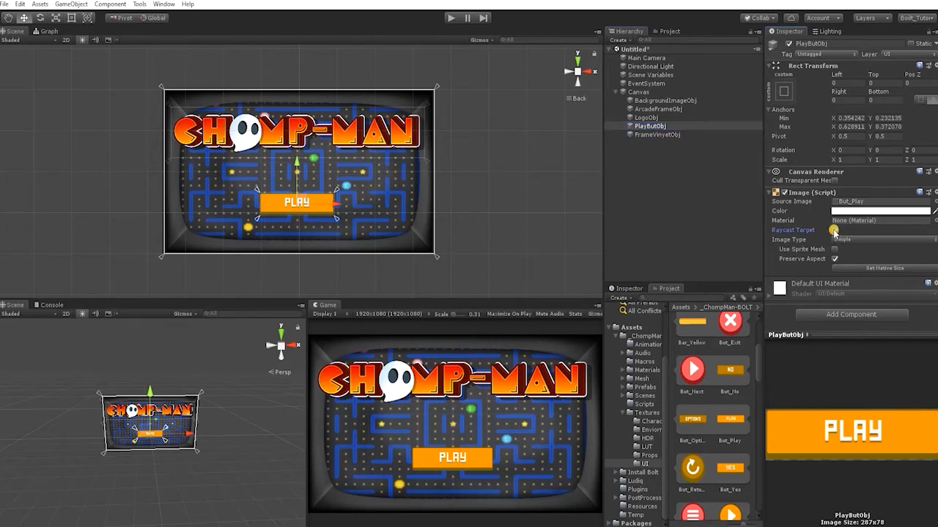
left_click(840, 313)
type("button")
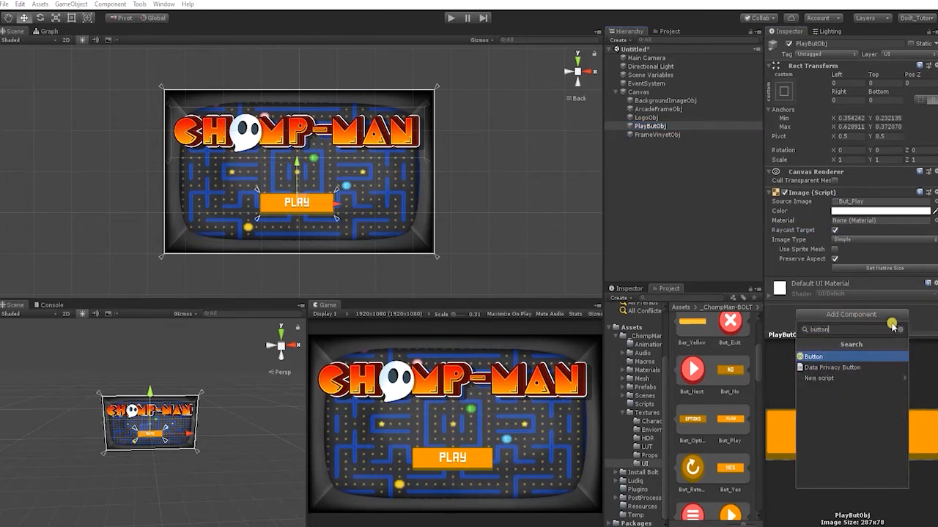
key("Return")
scroll(783, 265, "down", 3)
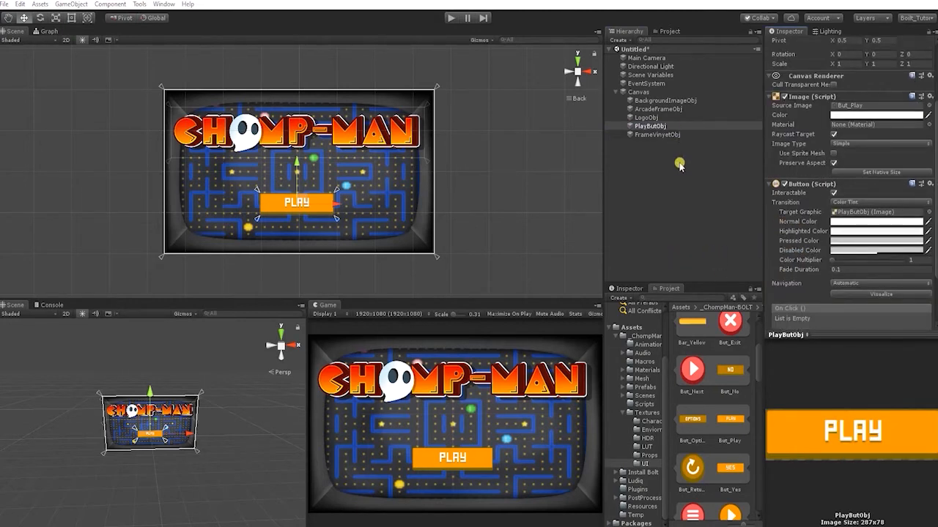
Duplicate BackgroundImageObj, keep the copy directly above the background layer, and set its source image to None.
left_click(678, 109)
left_click(680, 101)
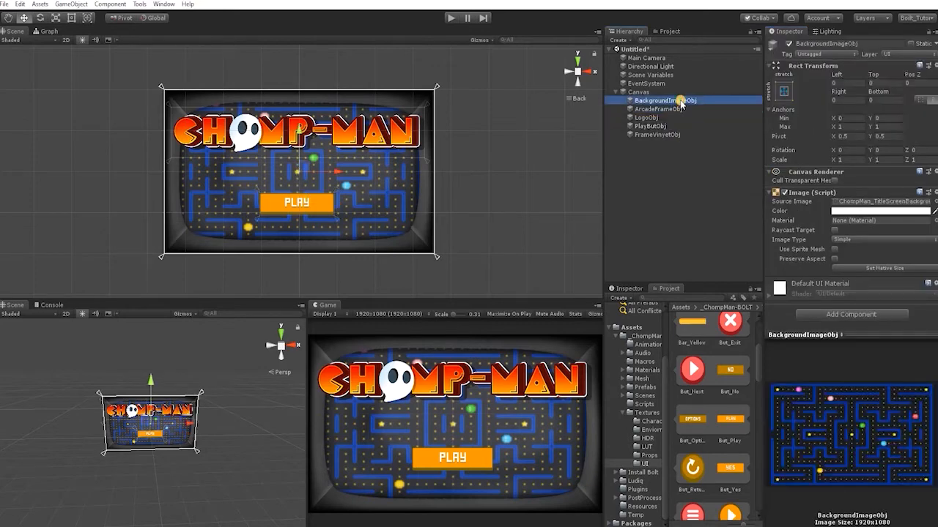
key("ctrl+d")
left_click_drag(672, 142, 673, 109)
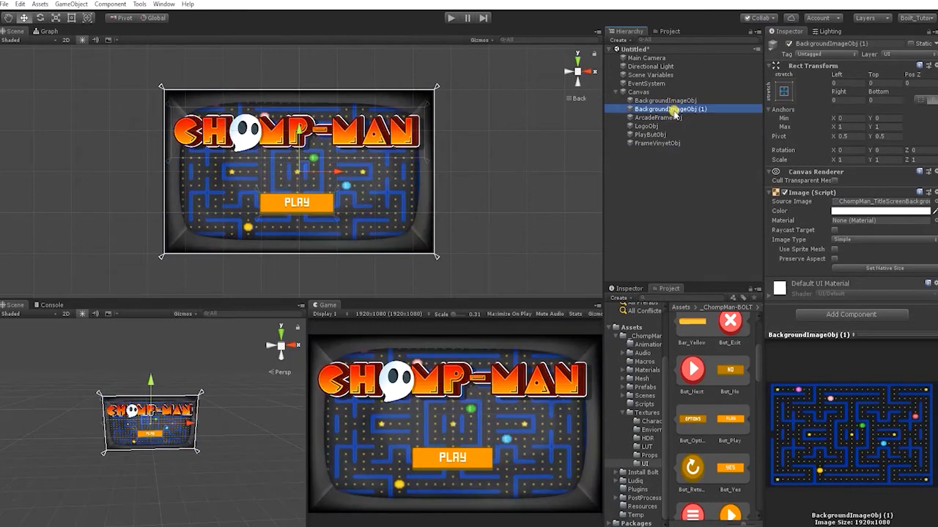
left_click(933, 202)
left_click(328, 245)
left_click(643, 173)
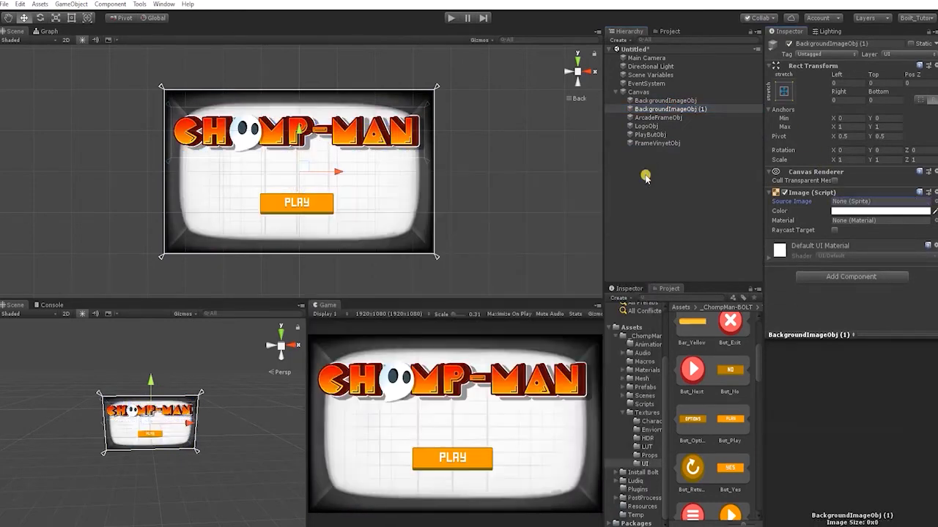
Rename the duplicated background object as BlkScreenObj.
left_click(684, 109)
left_click_drag(682, 110, 609, 110)
type("B")
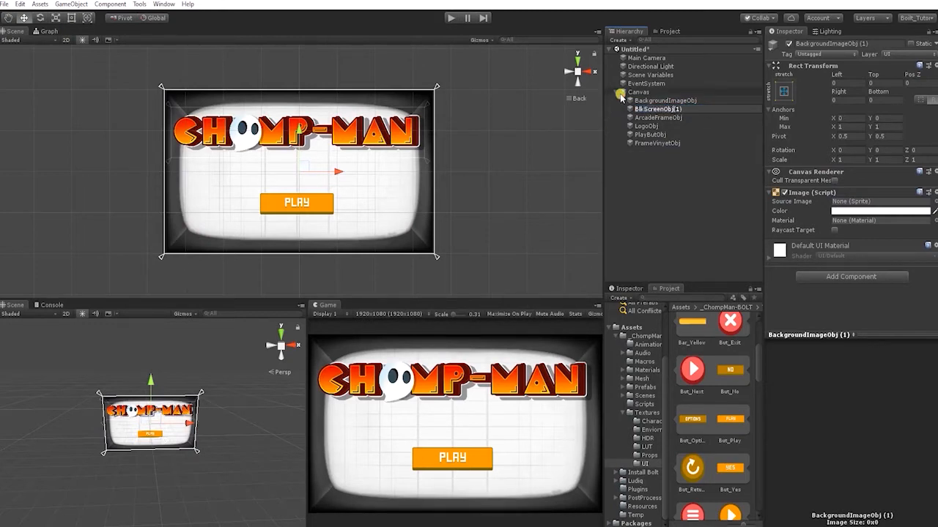
key("BackSpace")
key("Return")
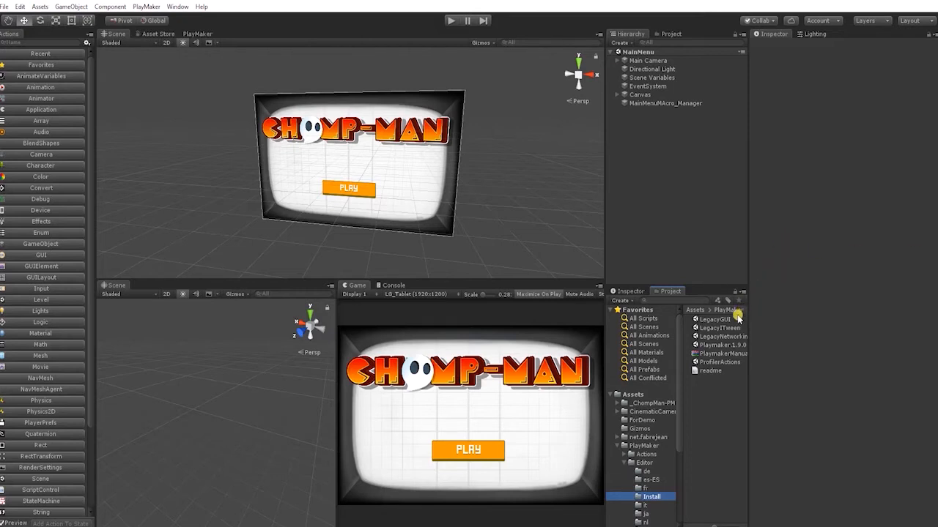
In the PlayMaker project, import the iTween asset from the Asset Store and all files of the LegacyITween package.
left_click(165, 35)
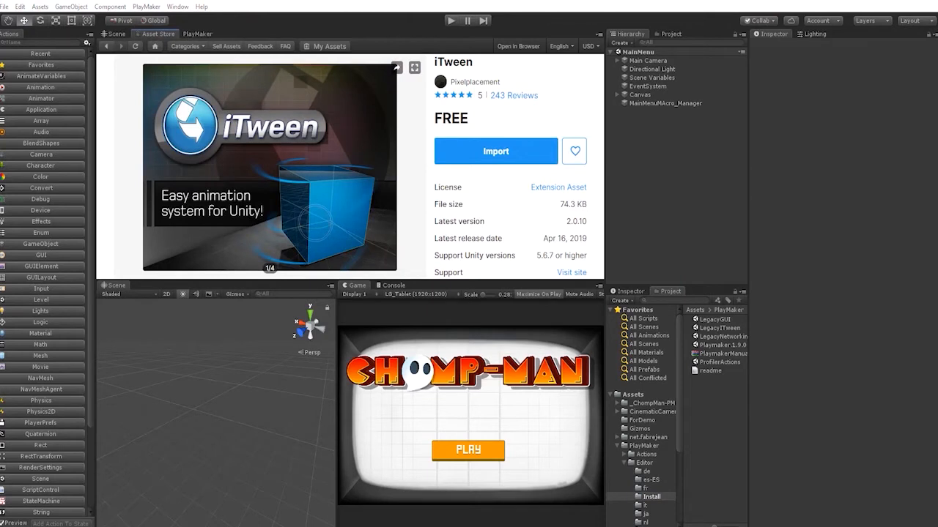
left_click(495, 151)
left_click(460, 413)
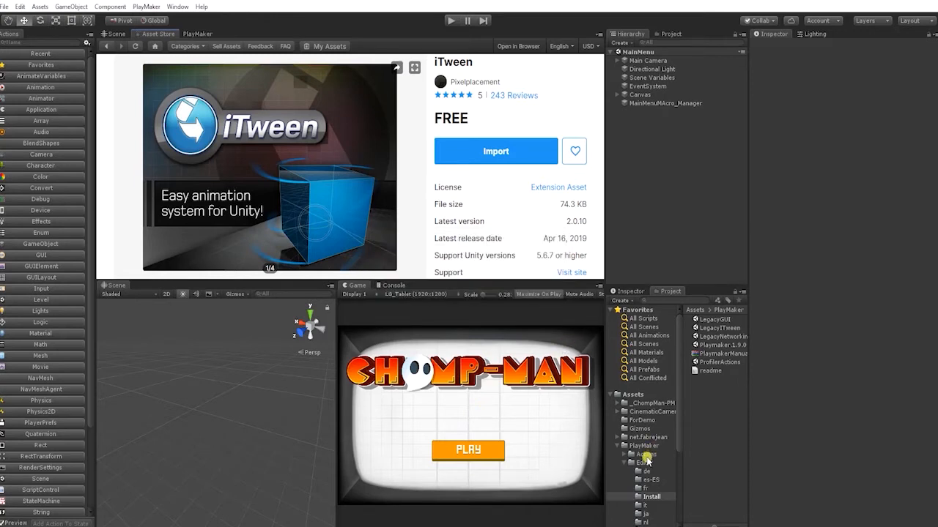
double_click(716, 329)
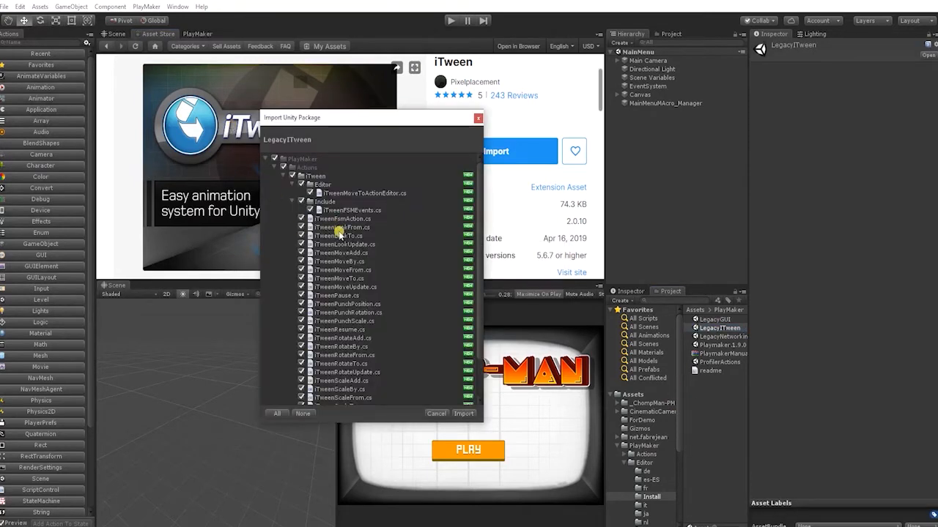
left_click(464, 414)
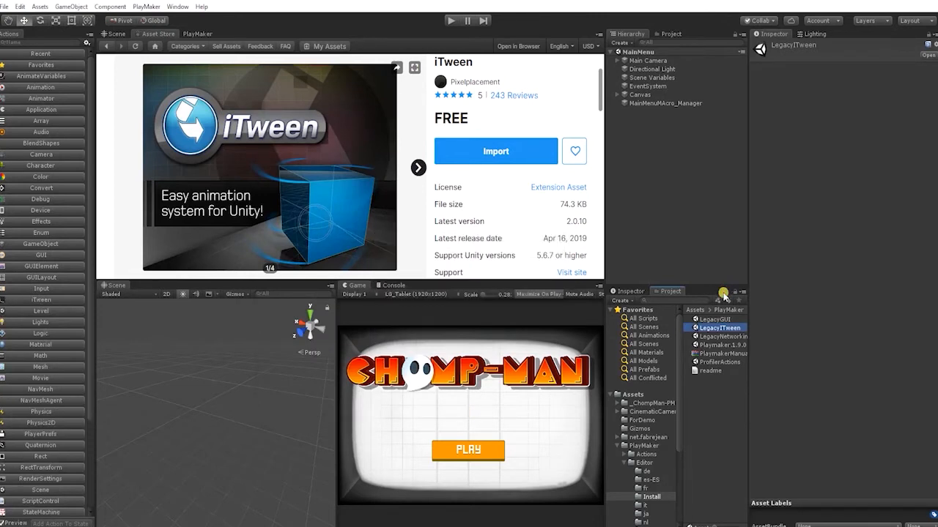
Search the PlayMaker actions for itween, review the available iTween actions, and clear the search.
left_click(633, 292)
left_click(197, 34)
left_click(39, 43)
type("itween")
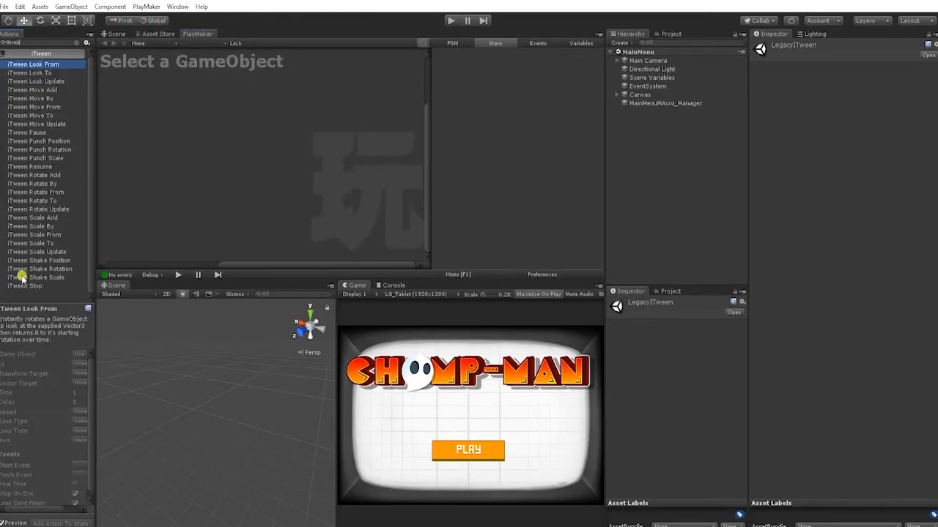
left_click(81, 43)
left_click(393, 284)
left_click(348, 294)
left_click(356, 285)
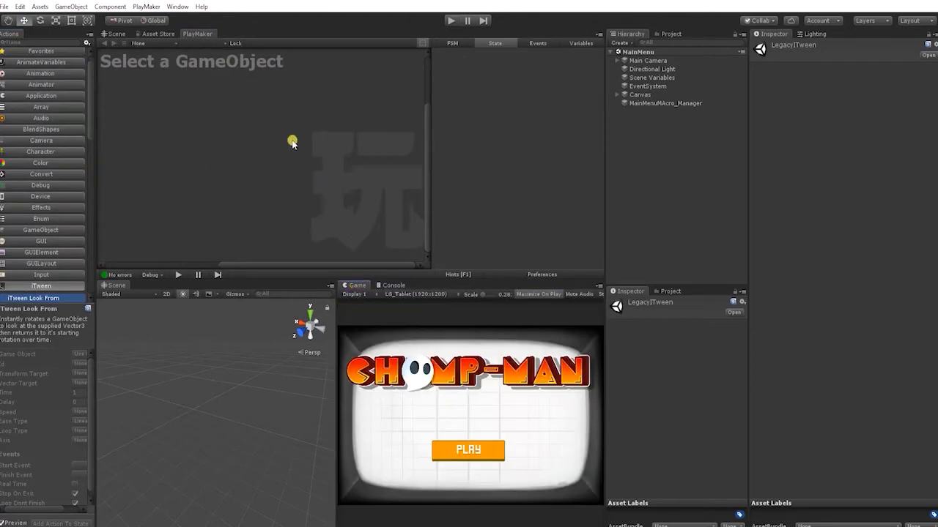
Create an empty game object at the root of the MainMenu scene and reset its Transform.
right_click(636, 135)
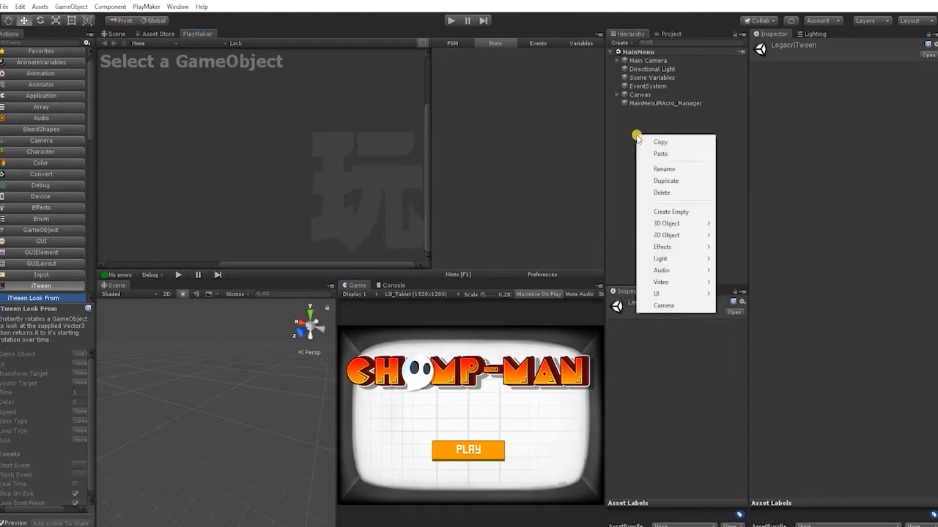
left_click(670, 212)
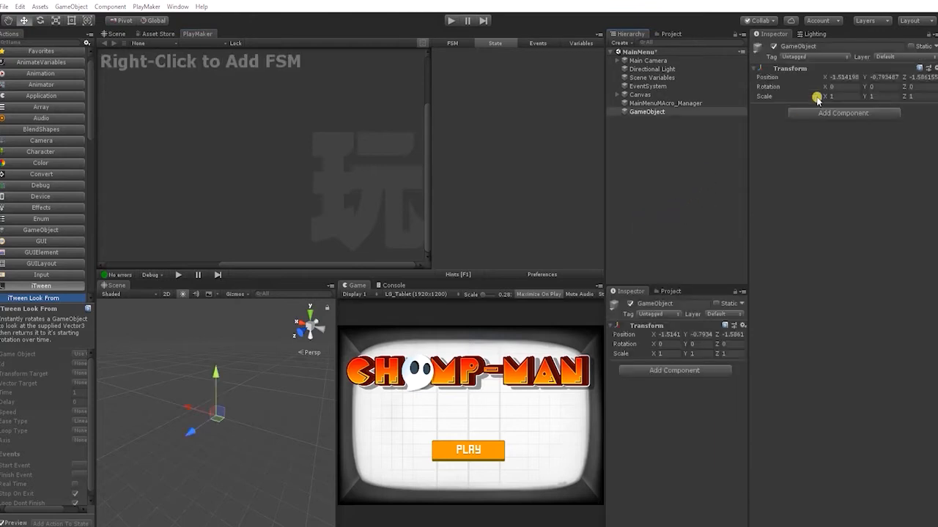
left_click(929, 68)
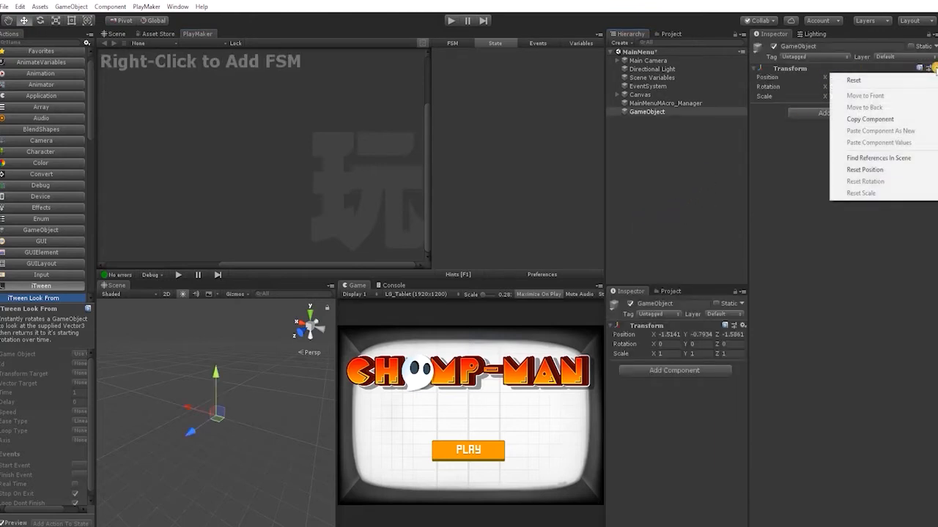
left_click(912, 78)
Rename the new empty game object as FSMS.
left_click(821, 47)
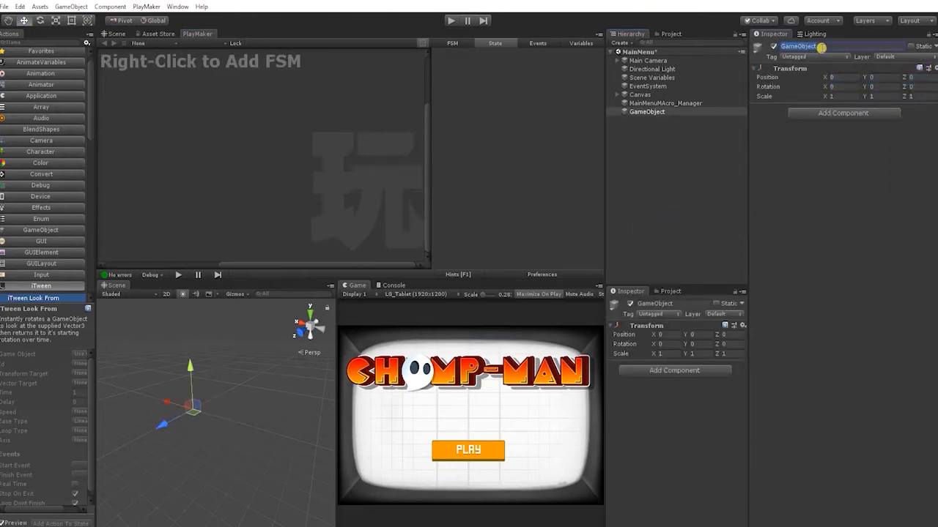
type("FSM")
key("BackSpace")
type("SMS")
key("Return")
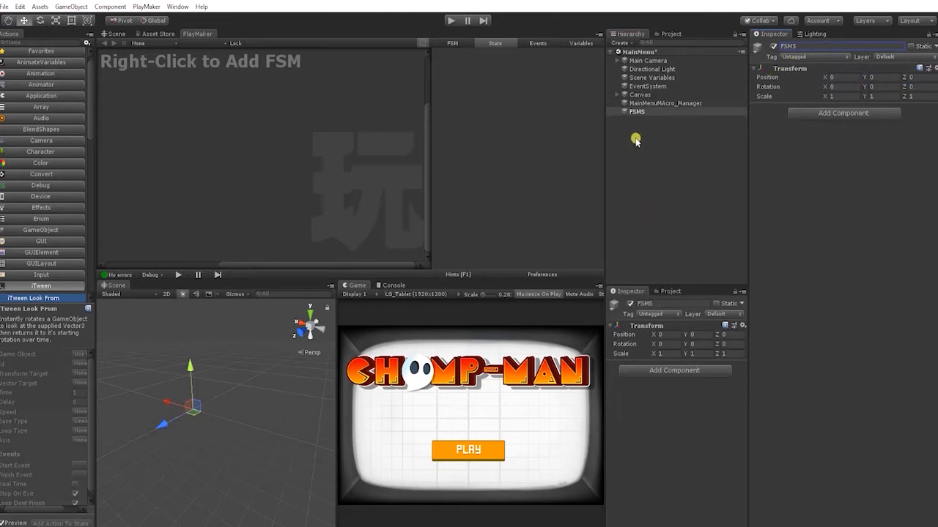
Create an empty child object under FSMS and name it MainMenu_Manager.
right_click(651, 111)
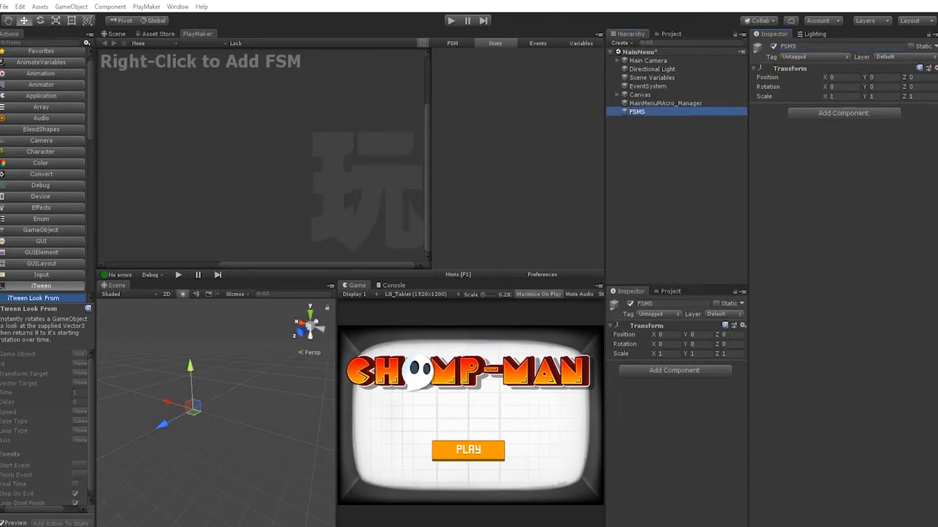
right_click(639, 111)
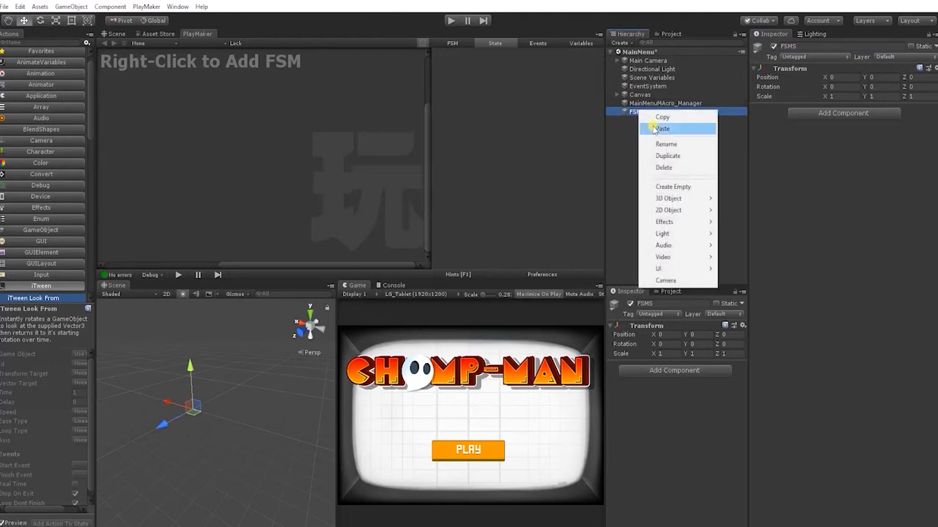
left_click(683, 186)
left_click(802, 46)
type("MainMEnuMans")
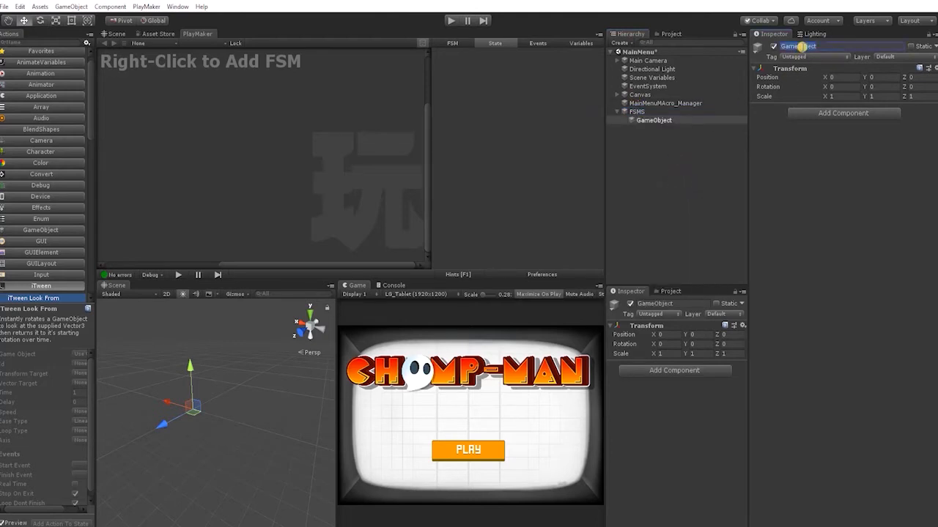
type("ger")
key("Return")
Move FSMS to the top of the scene's object order and expand it to show its child.
left_click(616, 112)
left_click_drag(634, 112, 624, 57)
left_click(617, 60)
Add a PlayMaker FSM to the MainMenu_Manager object.
double_click(663, 68)
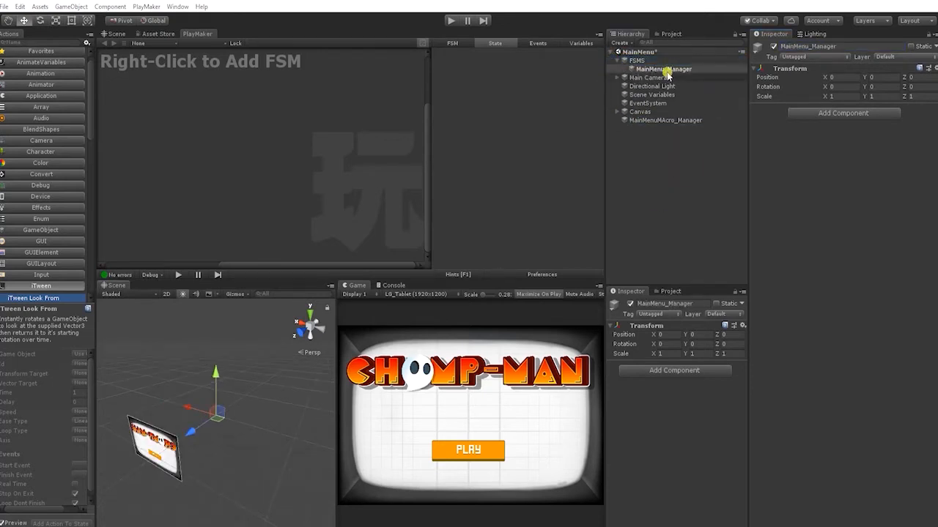
right_click(135, 100)
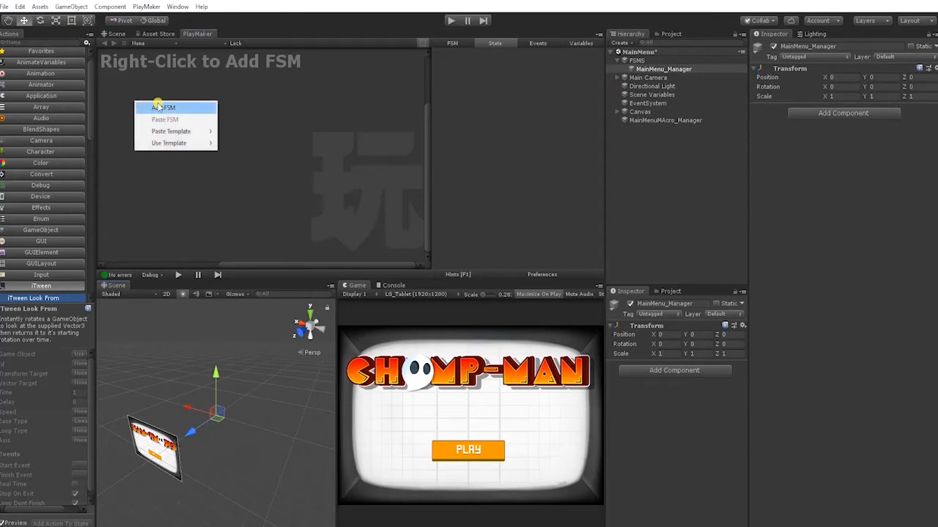
left_click(157, 107)
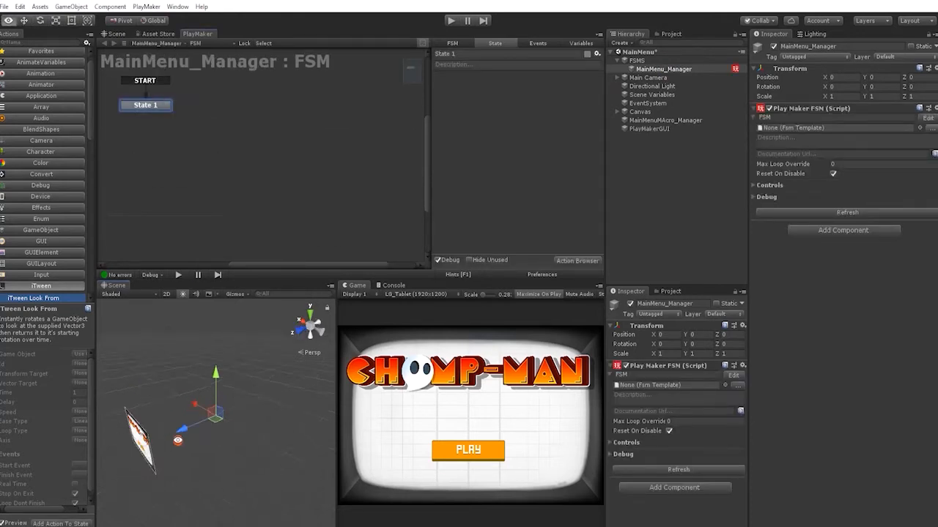
left_click_drag(287, 472, 381, 478, "alt")
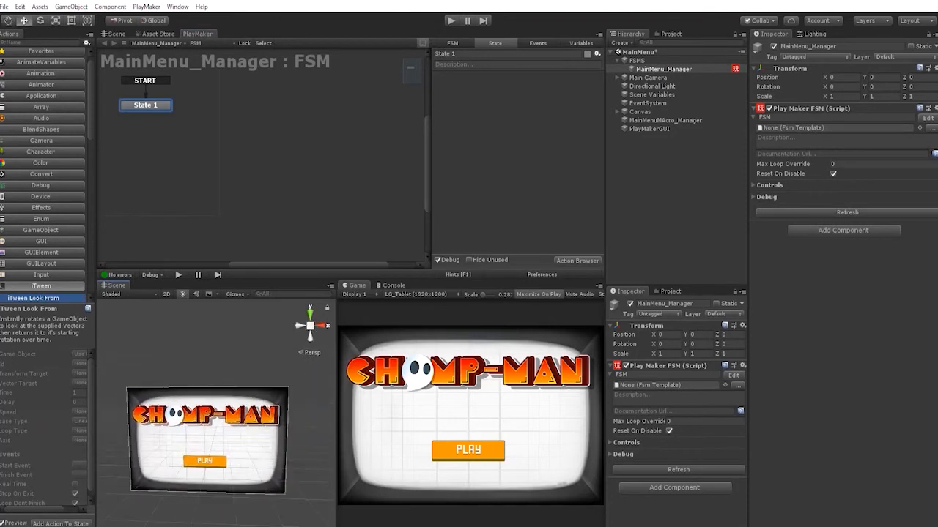
Rename the FSM component as MainMenu_Manager_FSM and collapse its details.
left_click(800, 115)
type("Ma")
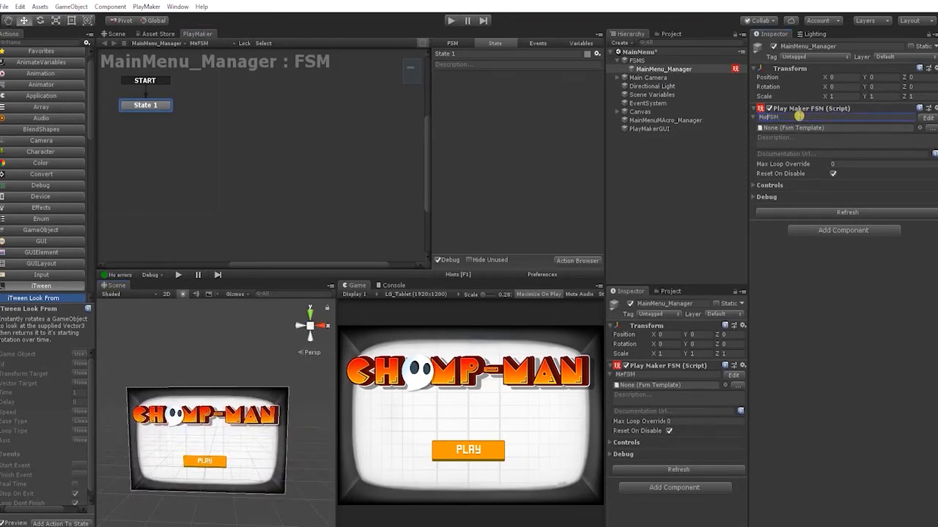
type("inMenu_Manager")
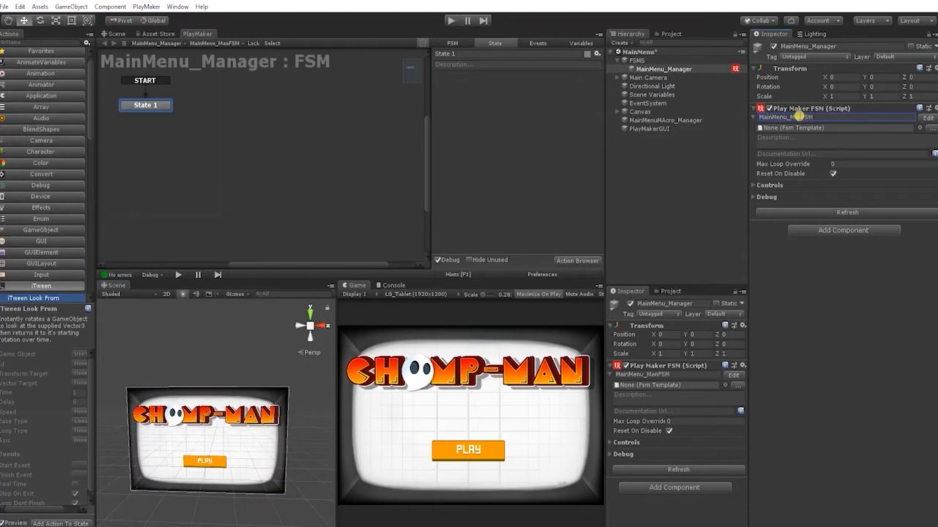
type("_")
left_click(753, 118)
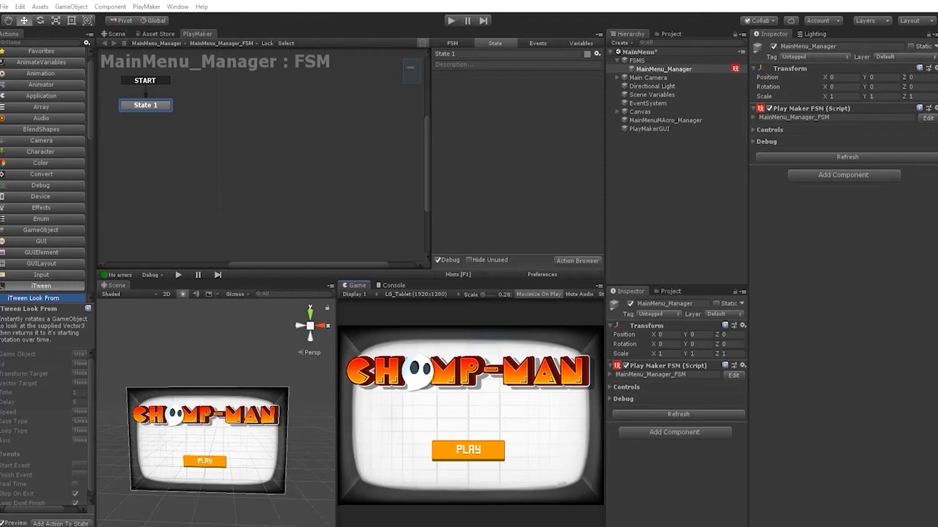
Add a GameObject variable named Logo_Obj to the FSM.
left_click(572, 44)
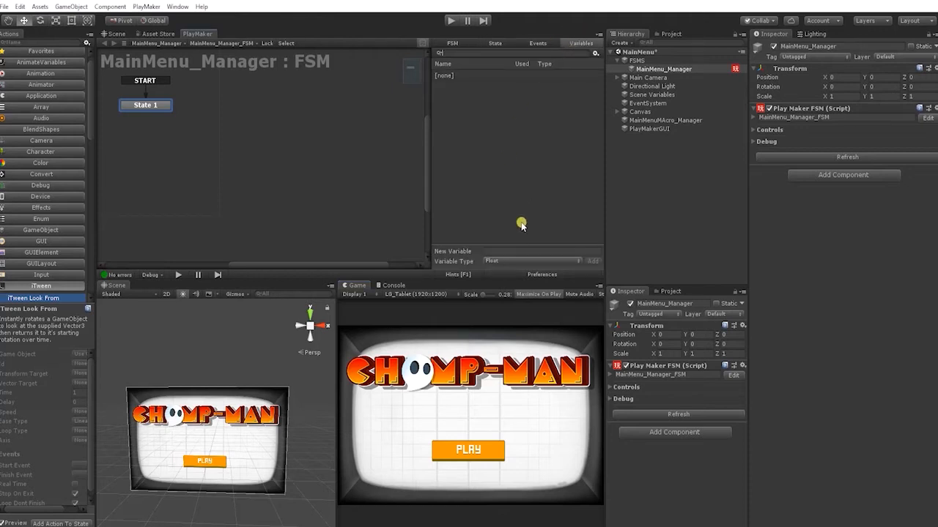
left_click(511, 261)
left_click(542, 304)
left_click(522, 252)
type("Lo")
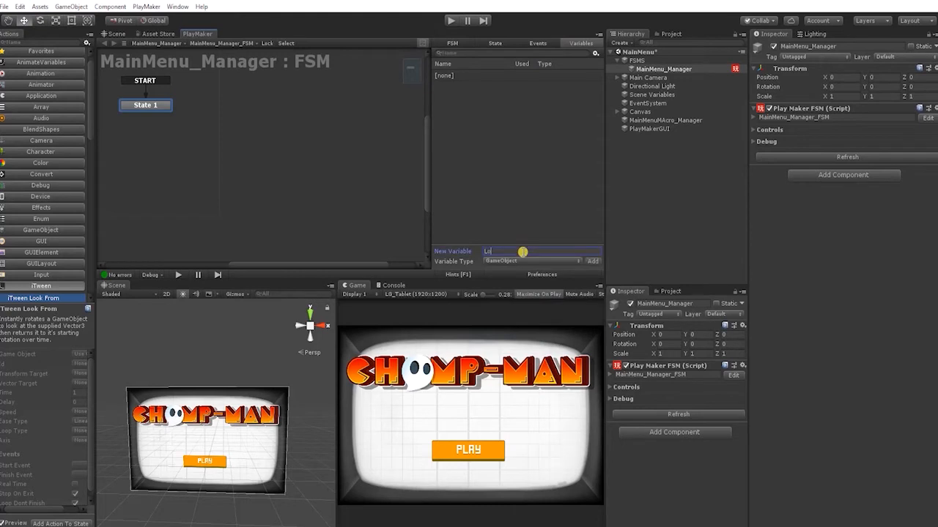
type("go_Obj")
key("Return")
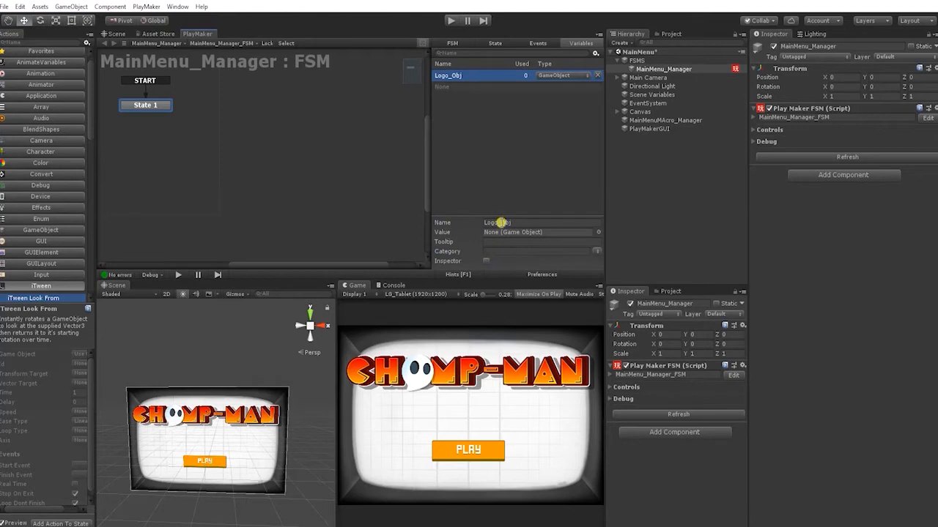
Add a second GameObject variable named Playbutton_Obj and expose it in the Inspector.
left_click(495, 252)
type("PlayButton_Obj")
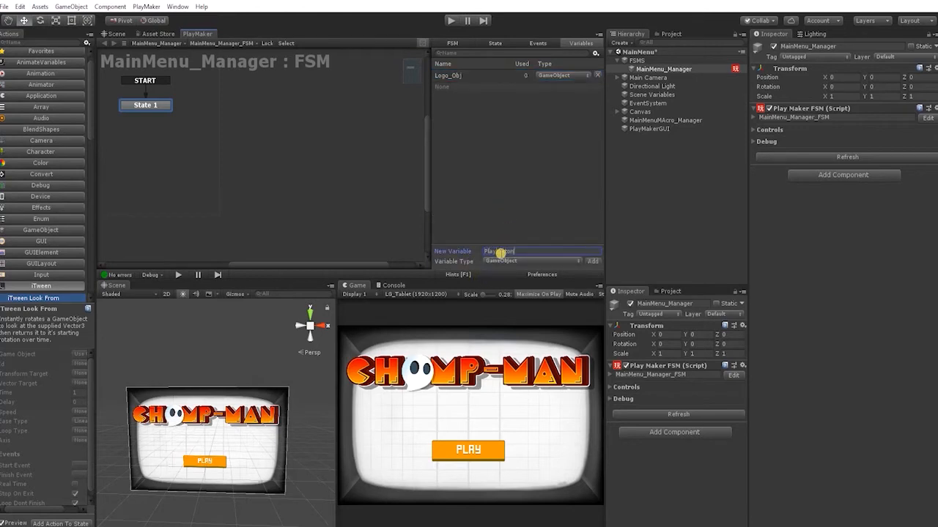
key("Return")
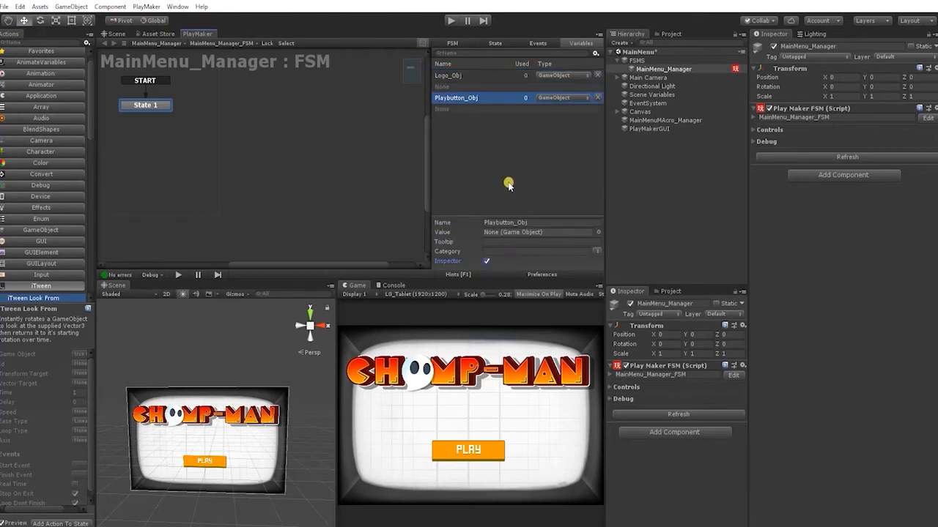
left_click(508, 188)
Add two Vector3 variables to the FSM, named Logo_OrgSscaleV3 and PlayBut_OrgSCaleV3.
left_click(500, 261)
left_click(528, 340)
left_click(520, 251)
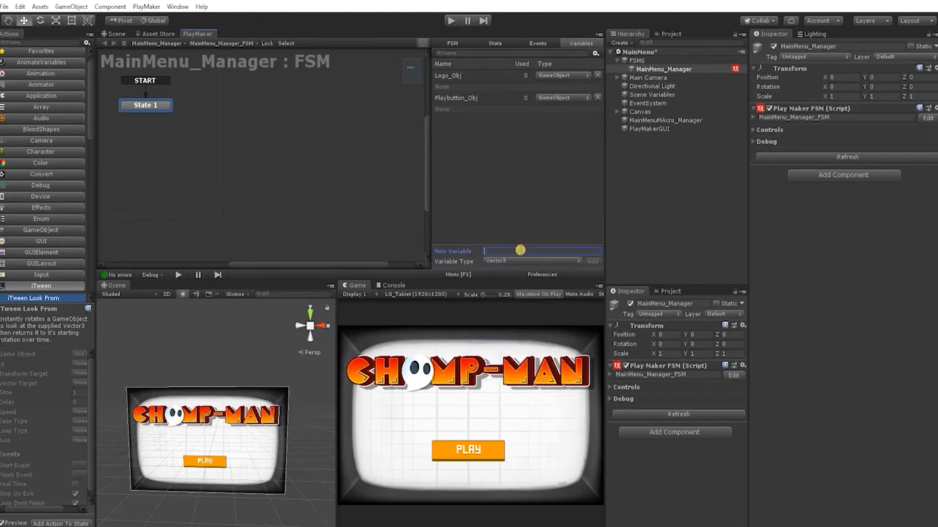
type("Logo_OrgScaleV3")
key("Return")
type("PlayBu")
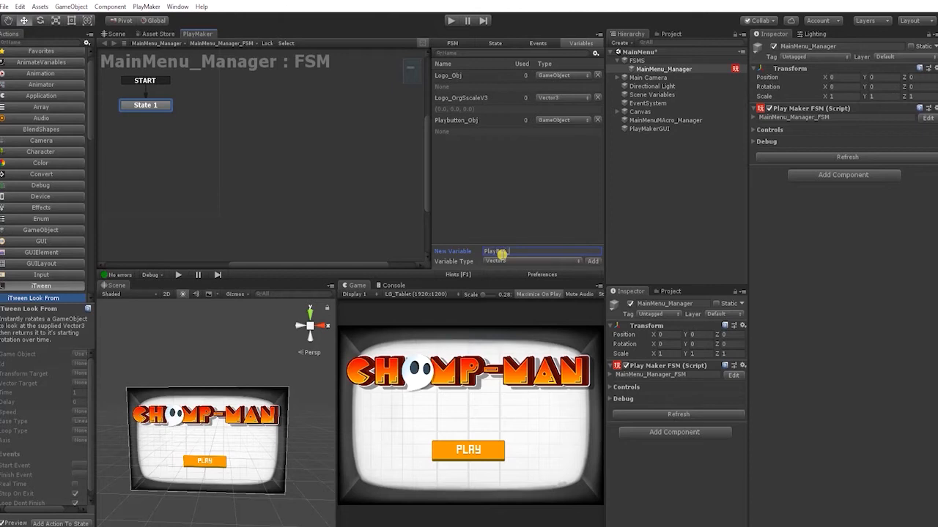
type("Btn_OrgSCaleV3")
key("Return")
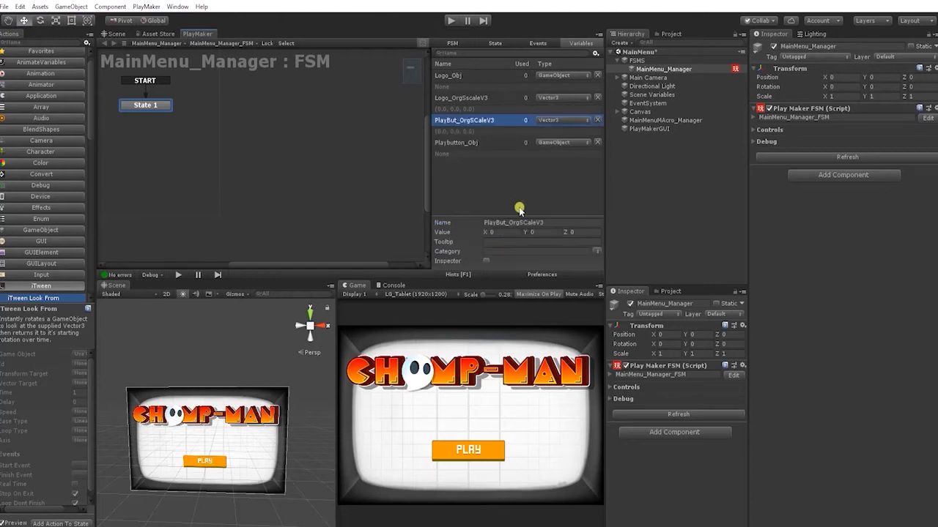
Assign the canvas objects LogoObj and PlayButObj to the exposed Logo_Obj and Playbutton_Obj variables.
left_click(754, 130)
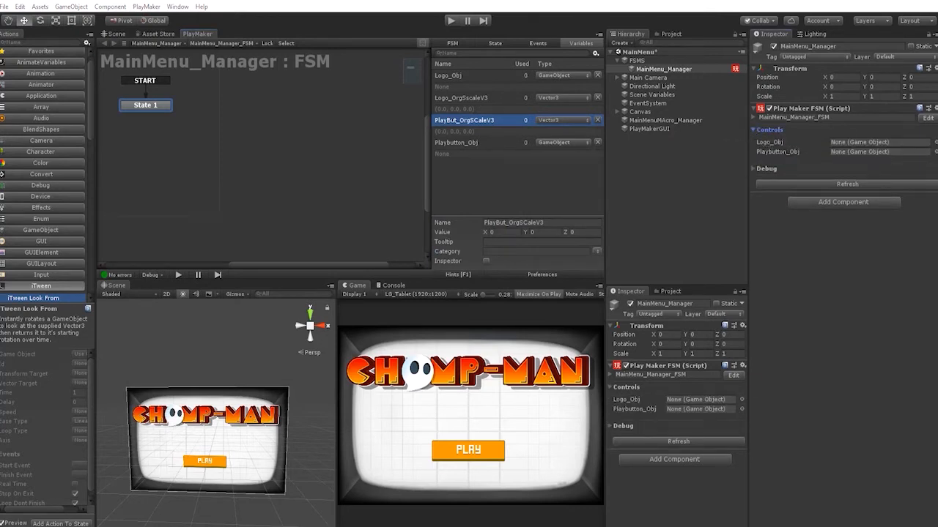
left_click_drag(650, 146, 835, 151)
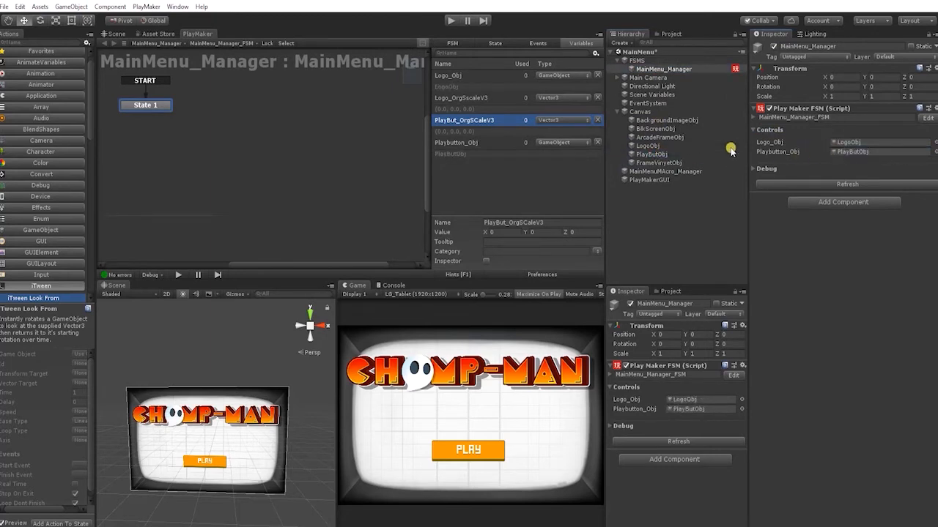
Add a Get Scale action and a Set Scale action below it to State 1.
left_click(495, 43)
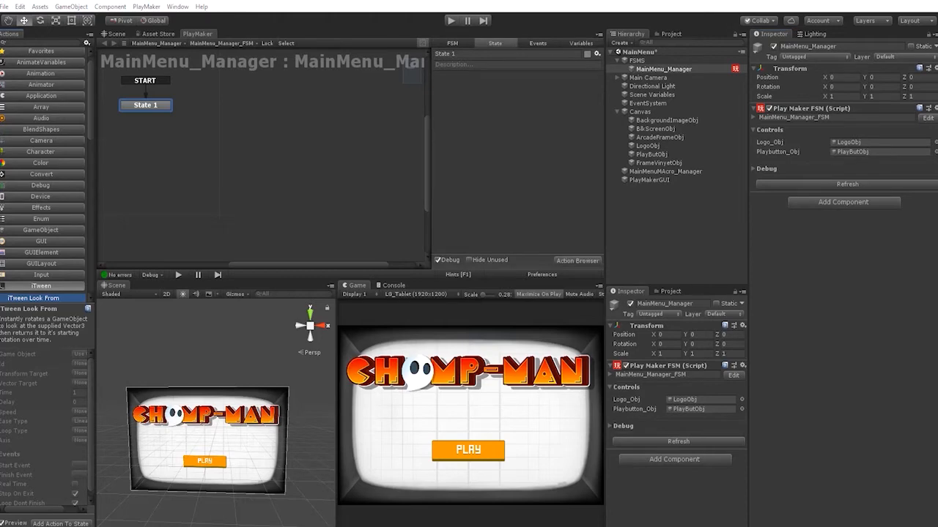
left_click(36, 43)
type("get scal")
left_click(35, 64)
double_click(35, 85)
left_click_drag(39, 42, 2, 43)
type("set scale")
double_click(38, 107)
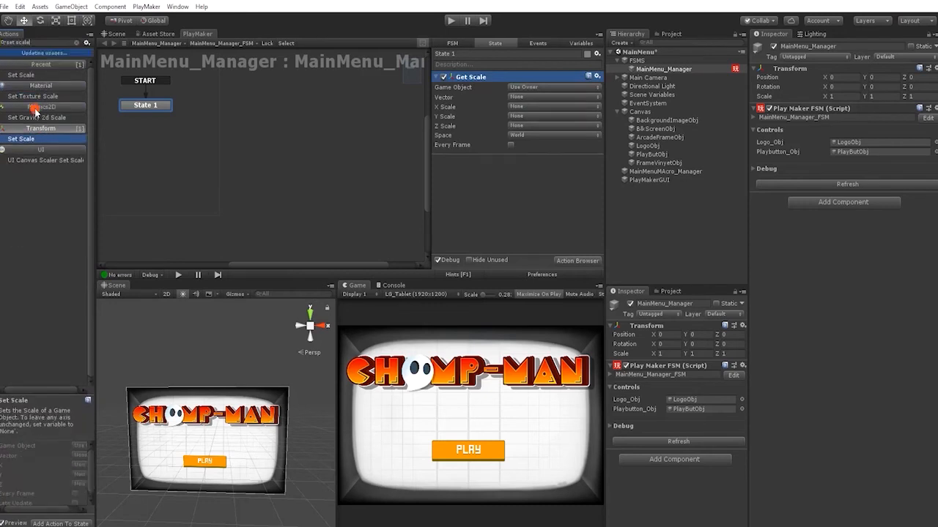
left_click_drag(476, 158, 483, 107)
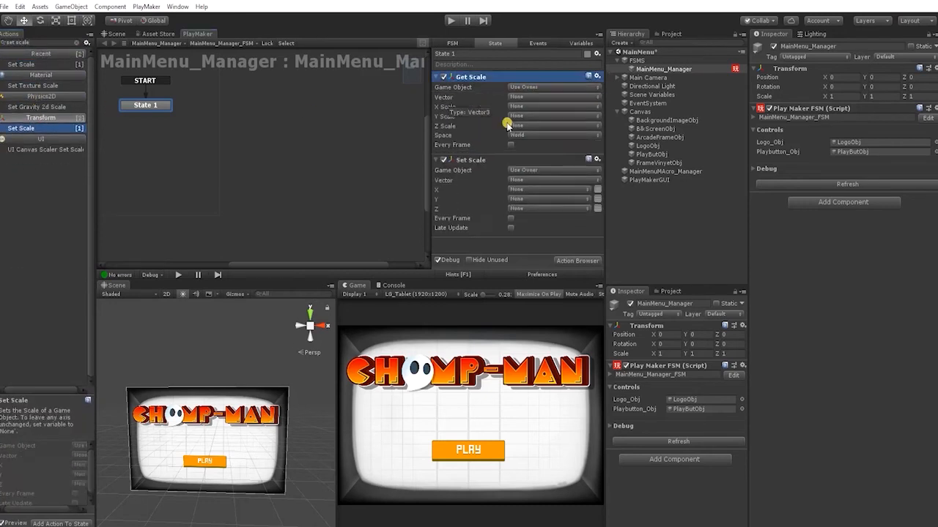
Make Get Scale read the Logo_Obj variable's object and store its vector in Logo_OrgSscaleV3.
left_click(550, 88)
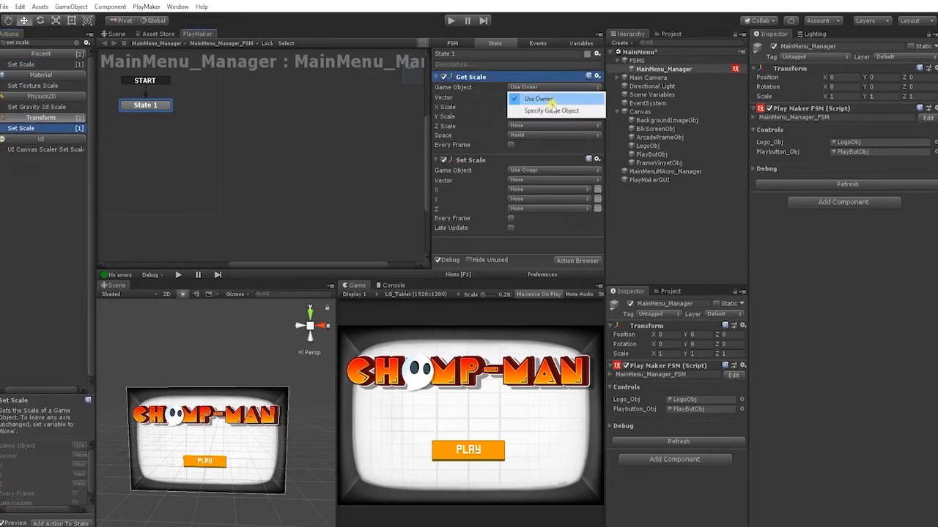
left_click(553, 111)
left_click(591, 96)
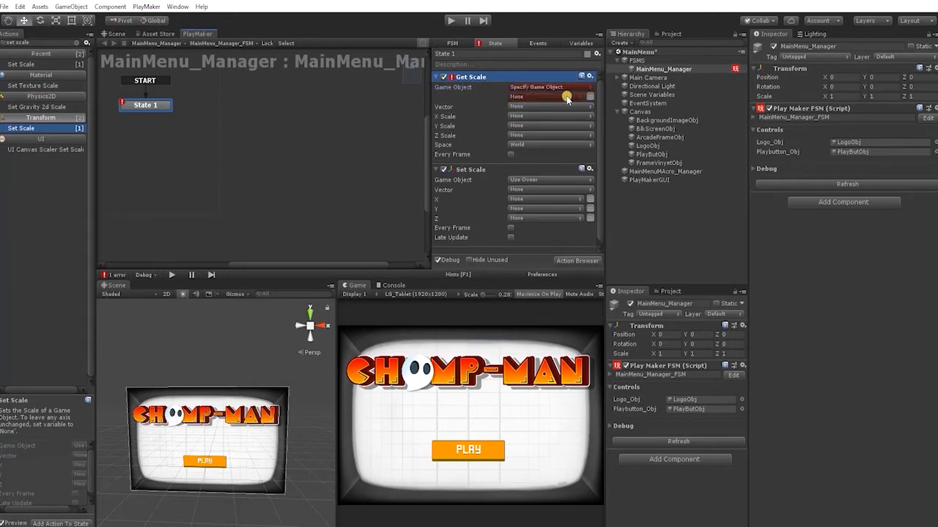
left_click(554, 96)
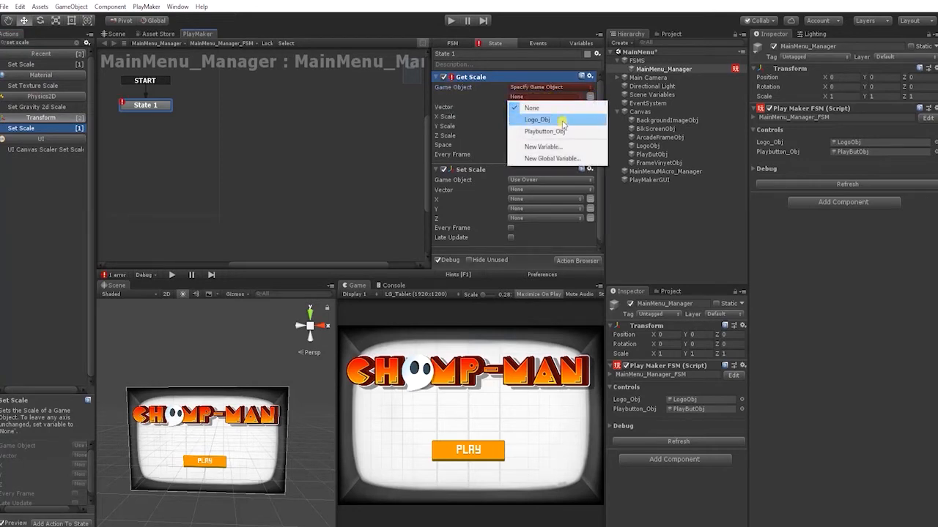
left_click(562, 121)
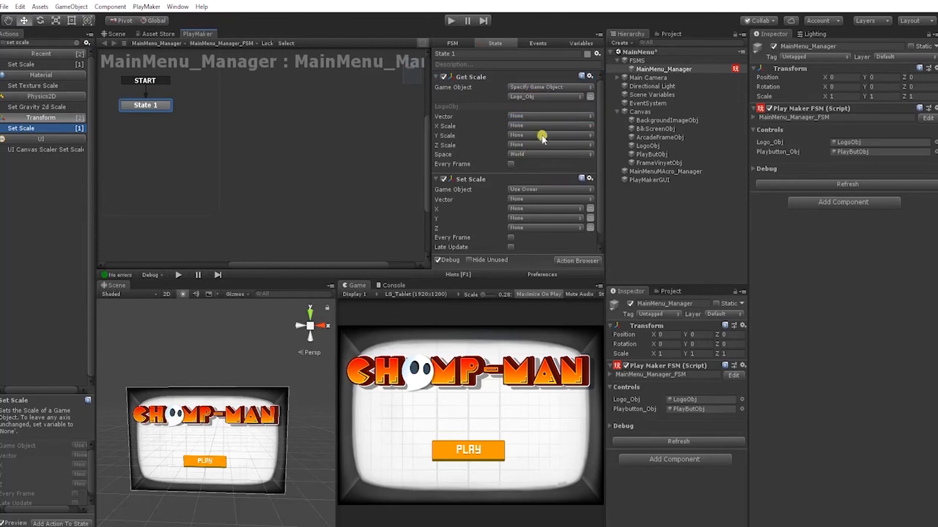
left_click(549, 116)
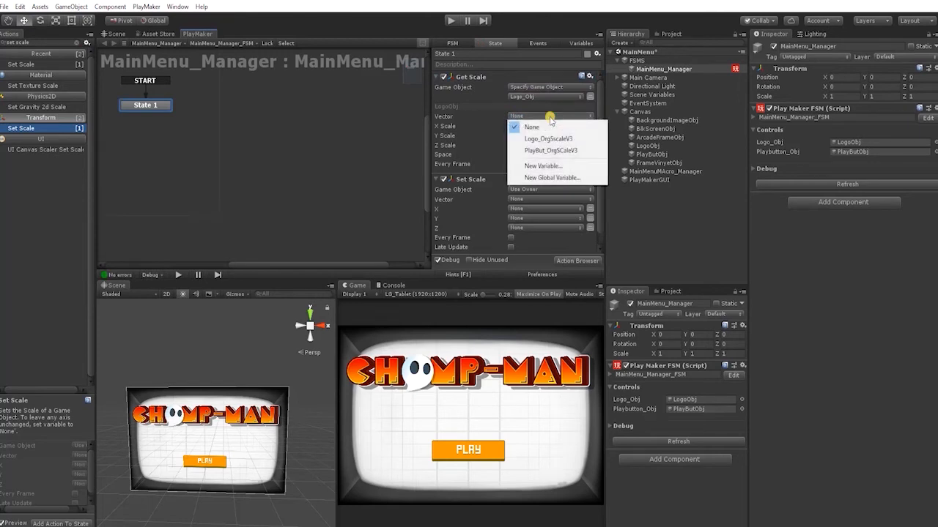
left_click(550, 139)
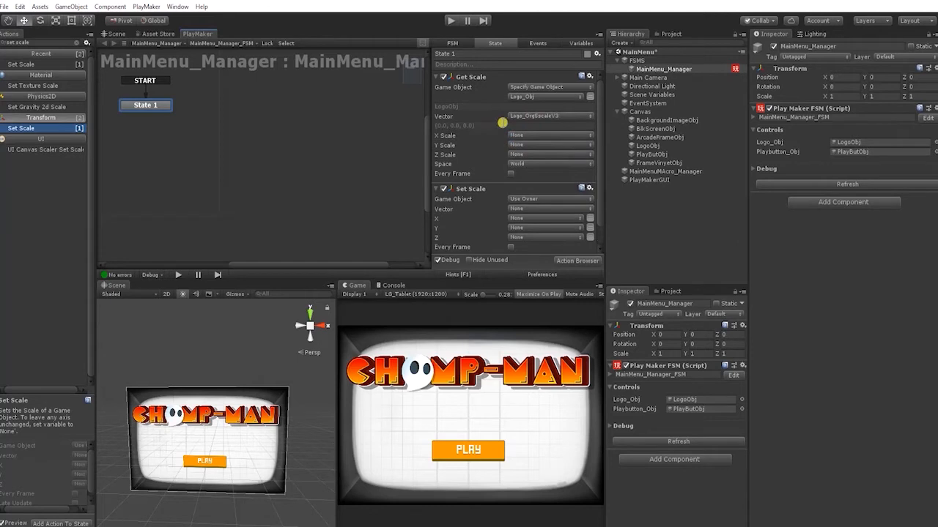
Target Set Scale at Logo_Obj and give it fixed X, Y and Z values of 0.
scroll(563, 185, "down", 1)
left_click(547, 176)
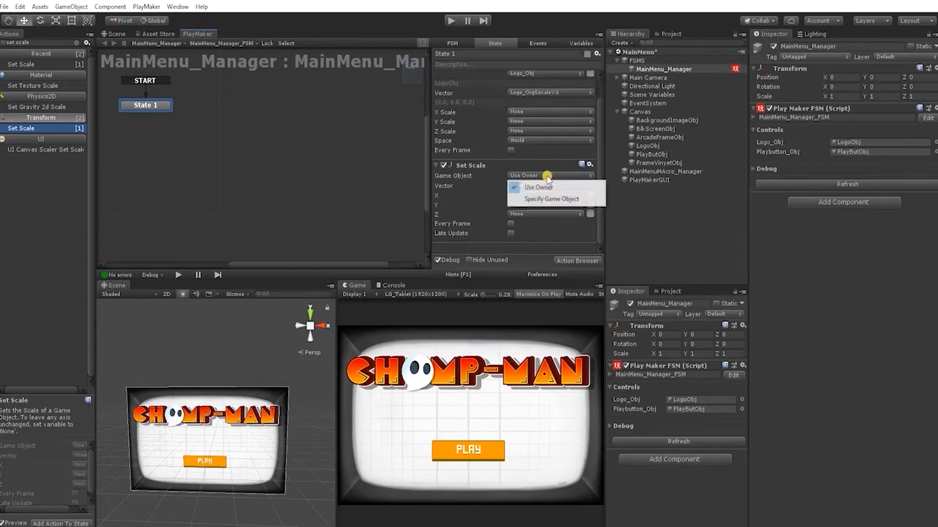
left_click(560, 199)
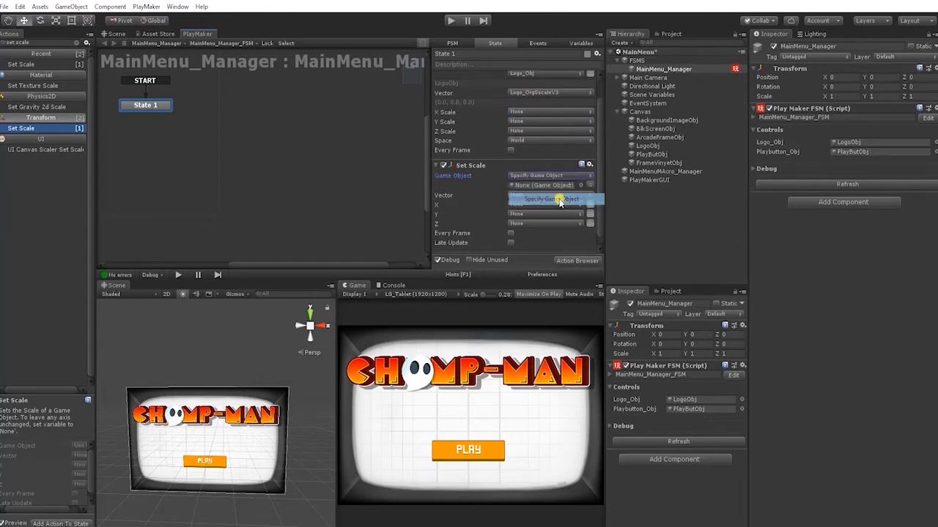
left_click(550, 185)
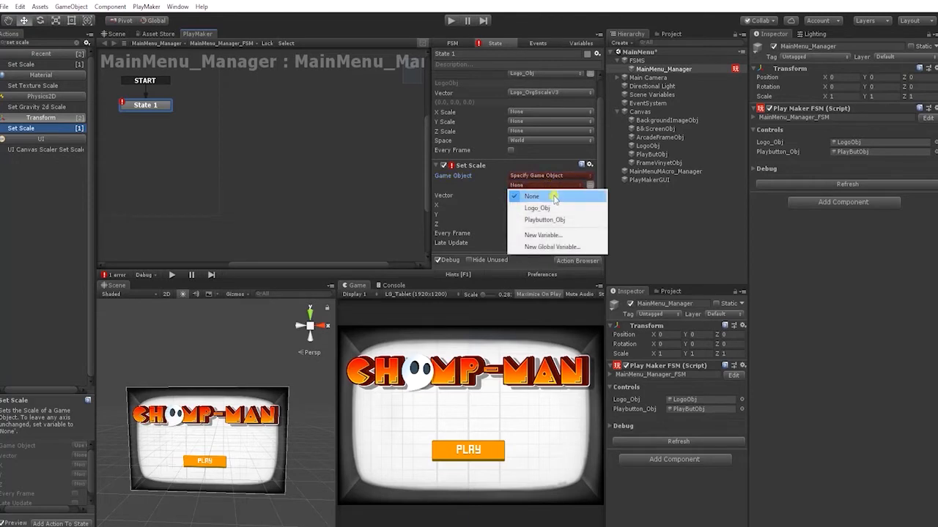
left_click(554, 207)
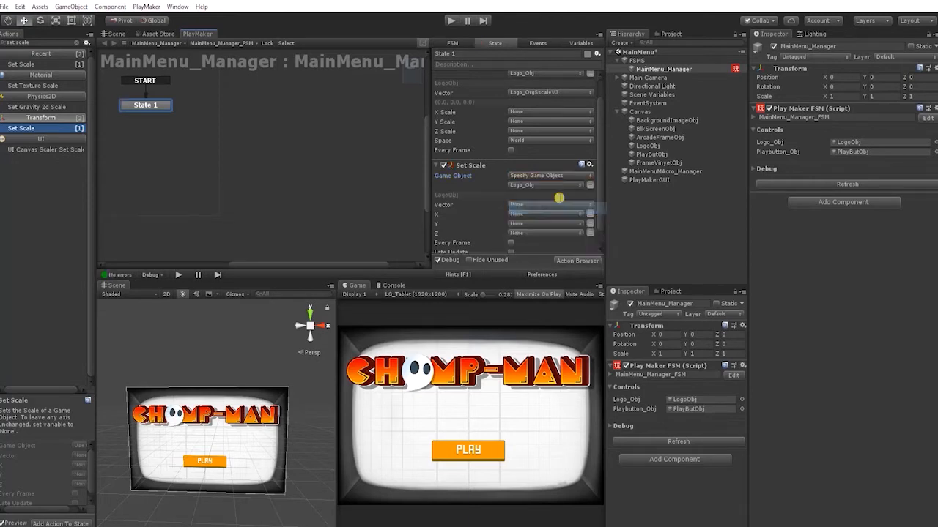
left_click(590, 213)
left_click(589, 222)
left_click(589, 232)
scroll(579, 220, "down", 1)
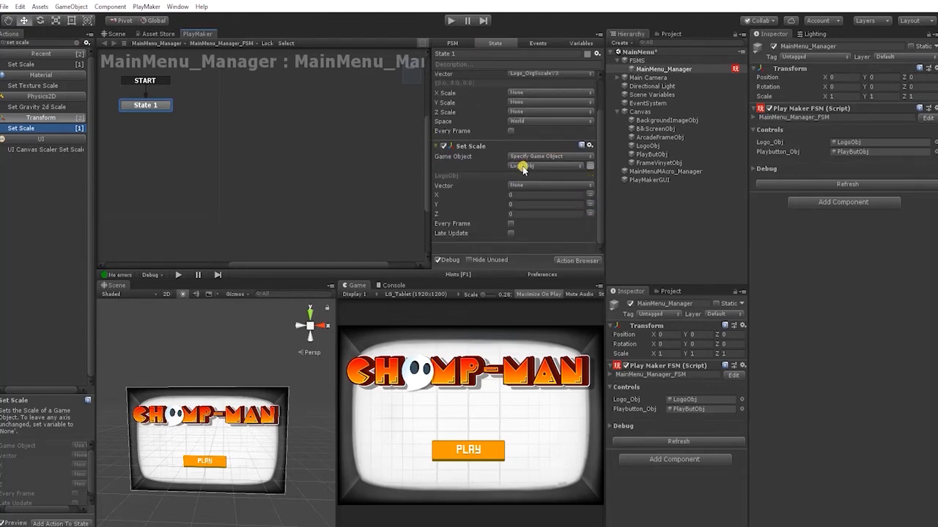
Duplicate both the Get Scale and the Set Scale action within State 1.
scroll(521, 153, "up", 2)
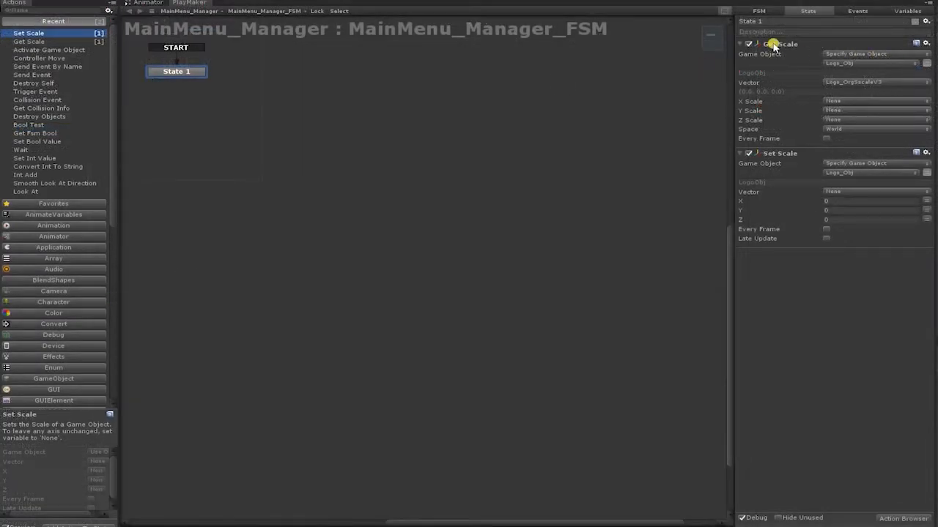
left_click(774, 43)
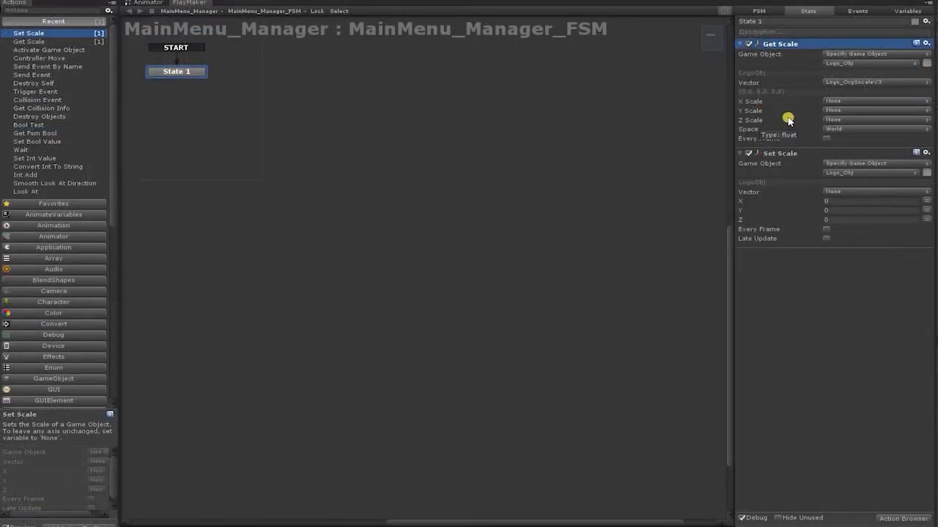
key("ctrl+c")
key("ctrl+v")
left_click(783, 265)
key("ctrl+c")
key("ctrl+v")
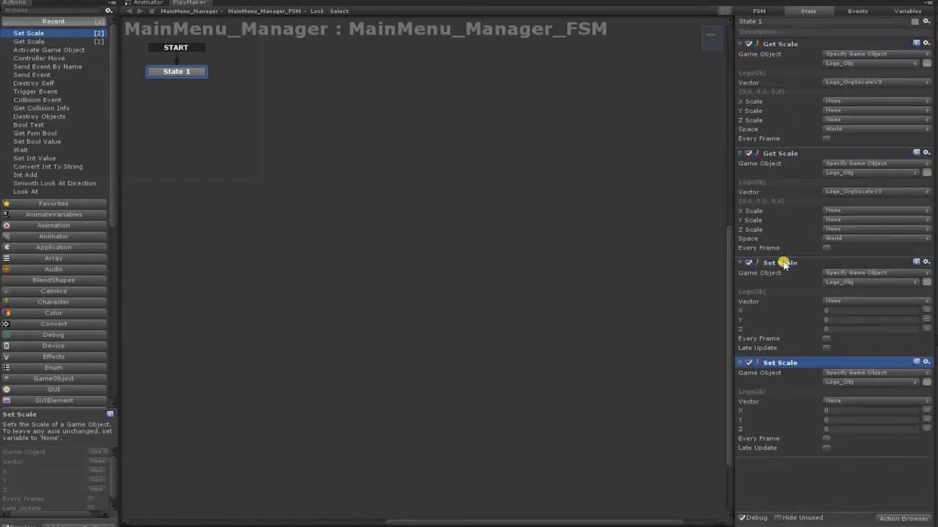
Change the game object of the duplicated Get Scale and Set Scale actions to Playbutton_Obj.
left_click(858, 173)
left_click(879, 208)
left_click(847, 382)
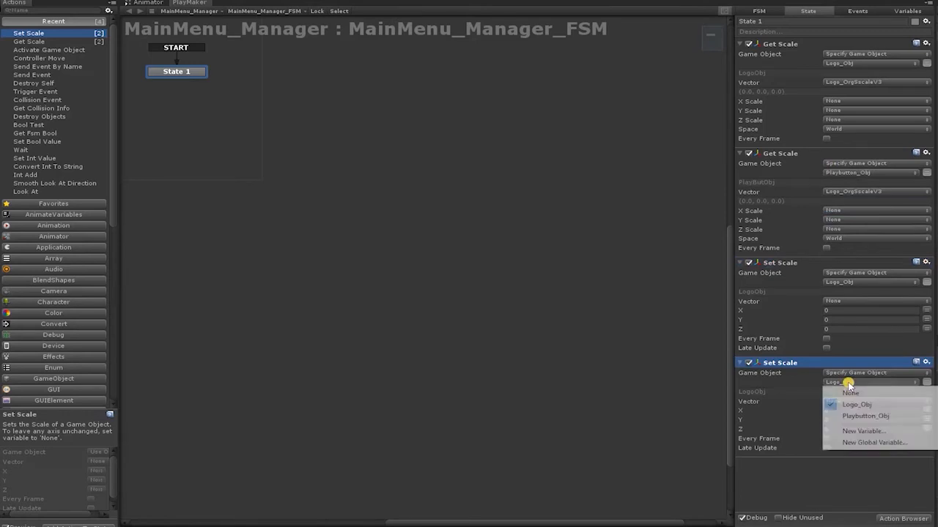
left_click(864, 415)
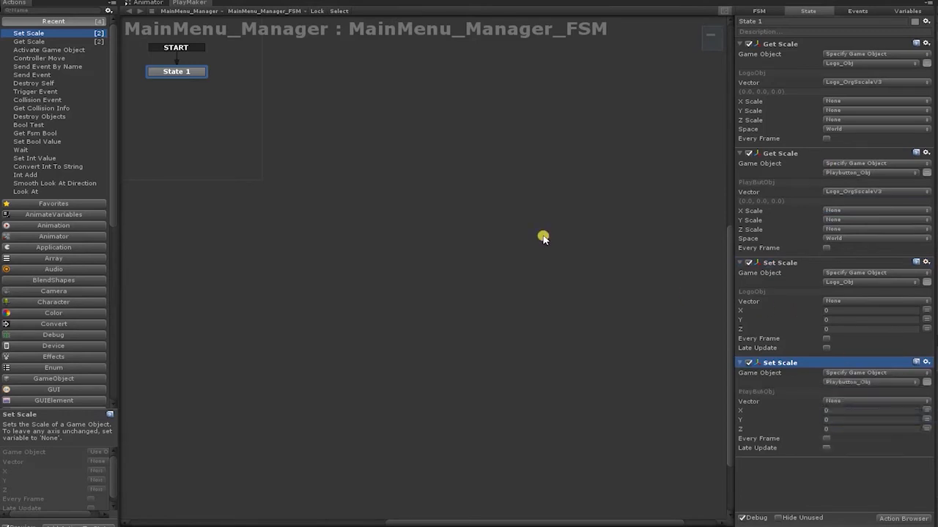
Create State 2 below State 1 and link State 1 to it with a FINISHED transition.
left_click(197, 75, "ctrl")
left_click_drag(197, 81, 171, 114)
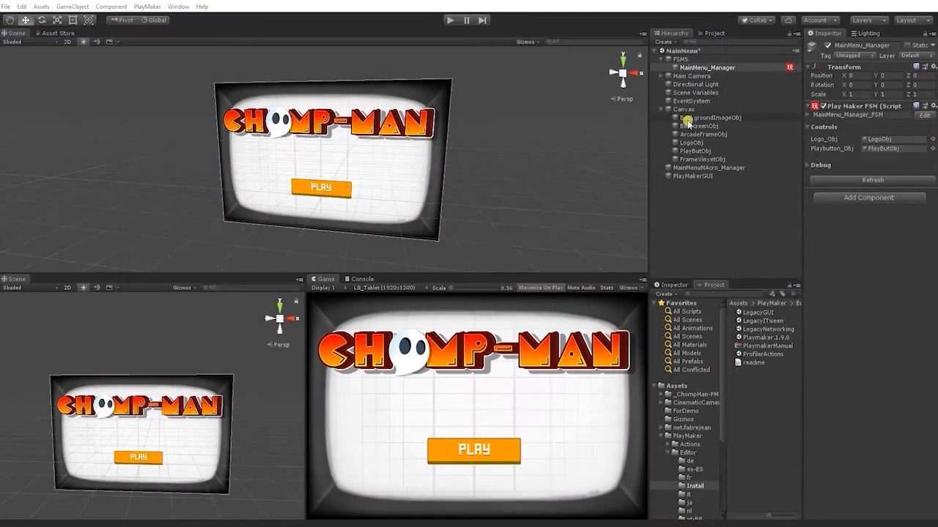
Lock the PlayMaker editor to the MainMenu_Manager FSM.
left_click(695, 126)
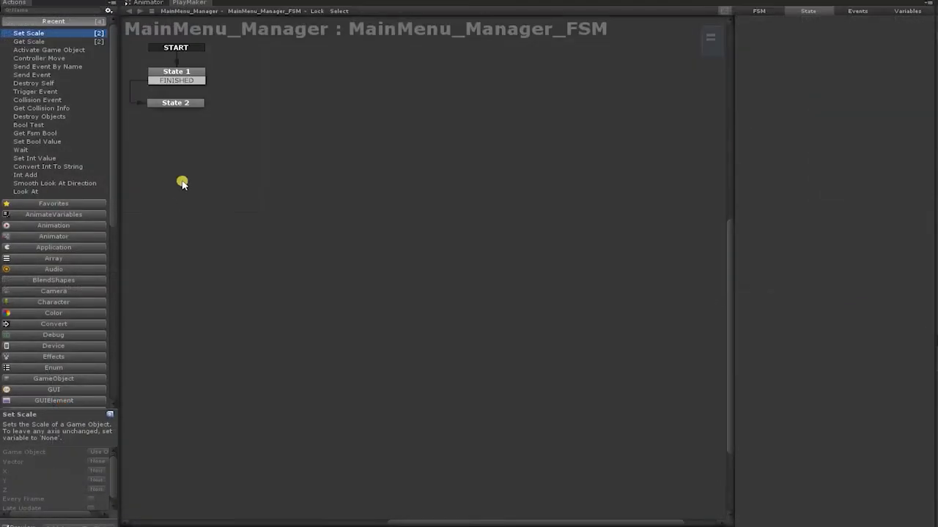
left_click(316, 11)
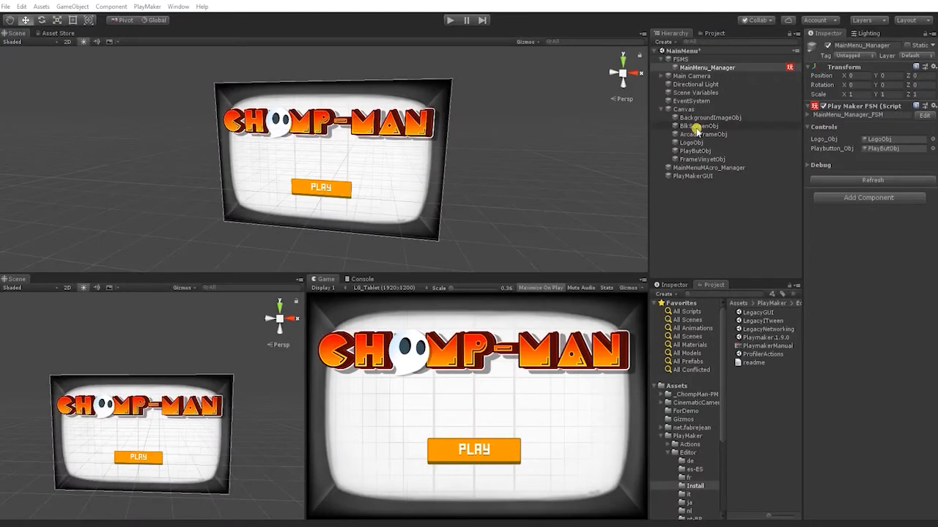
Add a Set Property action for the BlkScreenObj Image to State 2 and set its property to color.
left_click(697, 127)
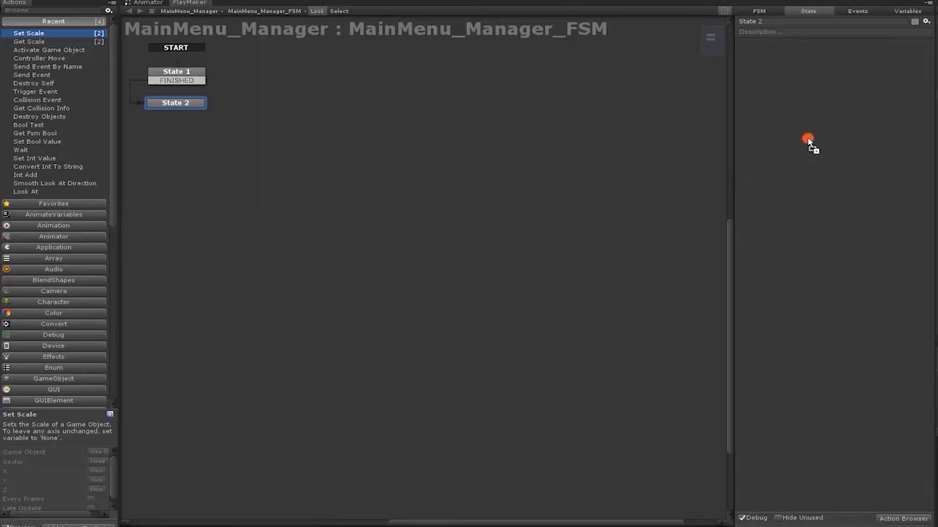
left_click_drag(808, 143, 808, 141)
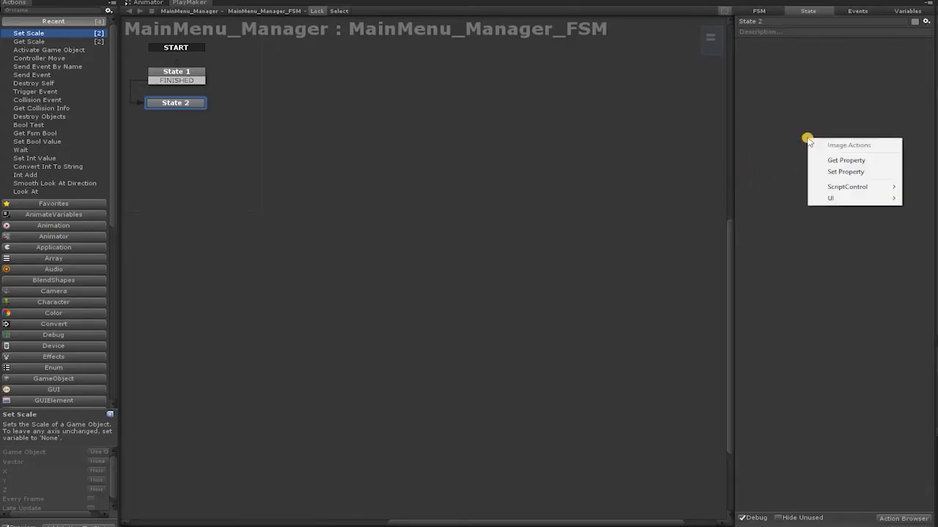
left_click(846, 173)
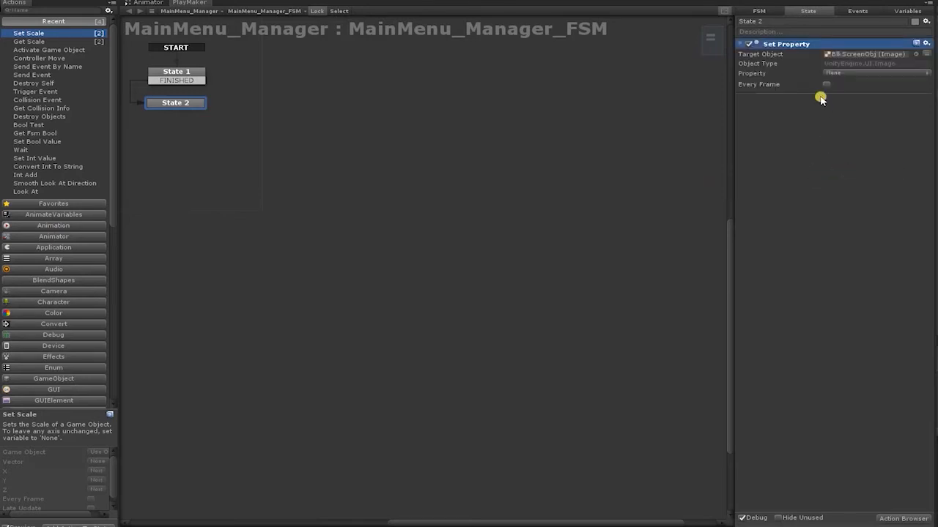
left_click(853, 74)
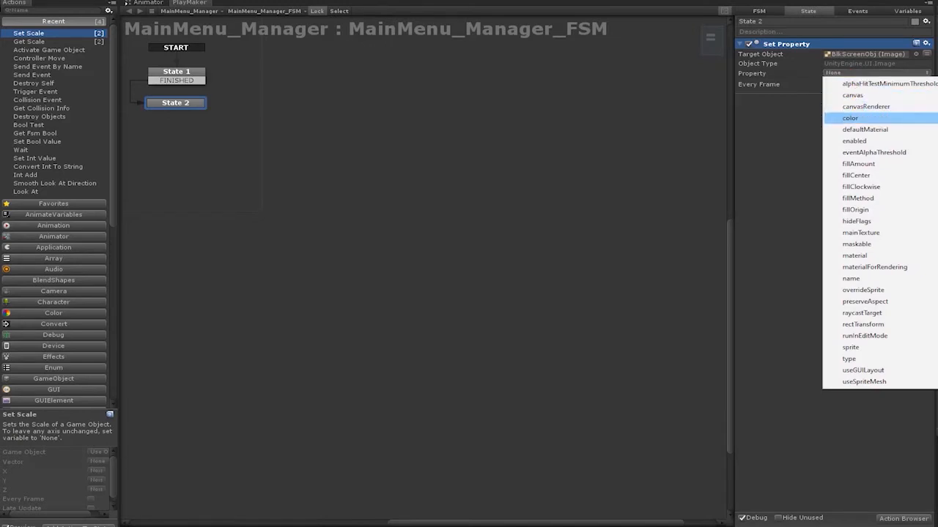
left_click(850, 118)
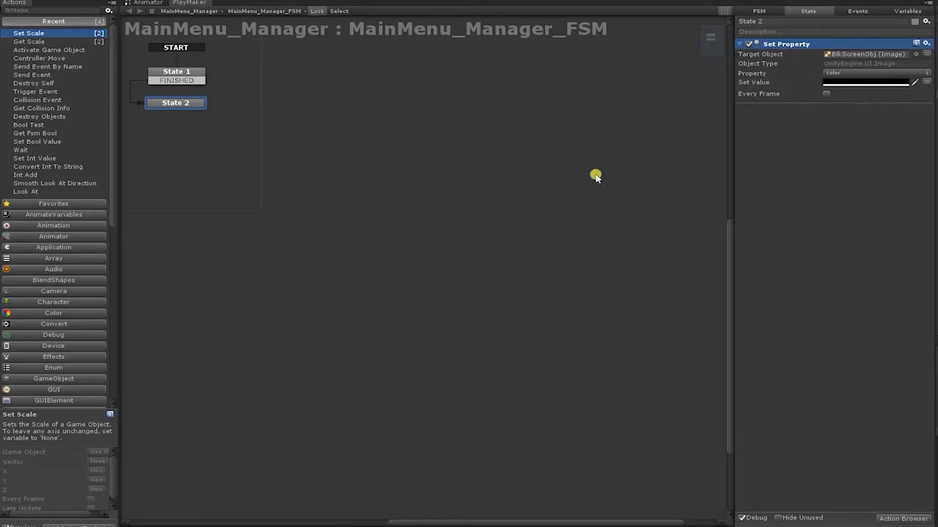
Duplicate the Set Property action in State 2 and change the copy's property to color.a.
left_click(791, 130)
key("ctrl+v")
left_click(846, 137)
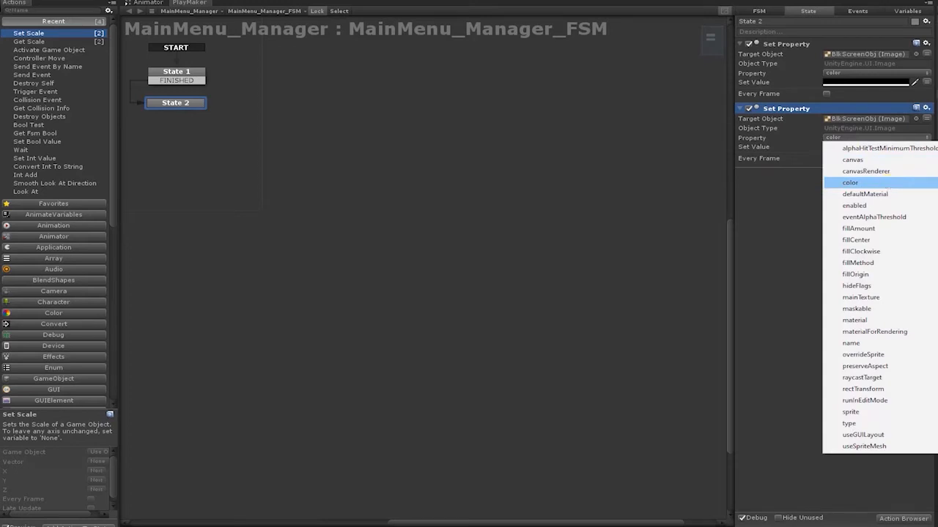
left_click(910, 194)
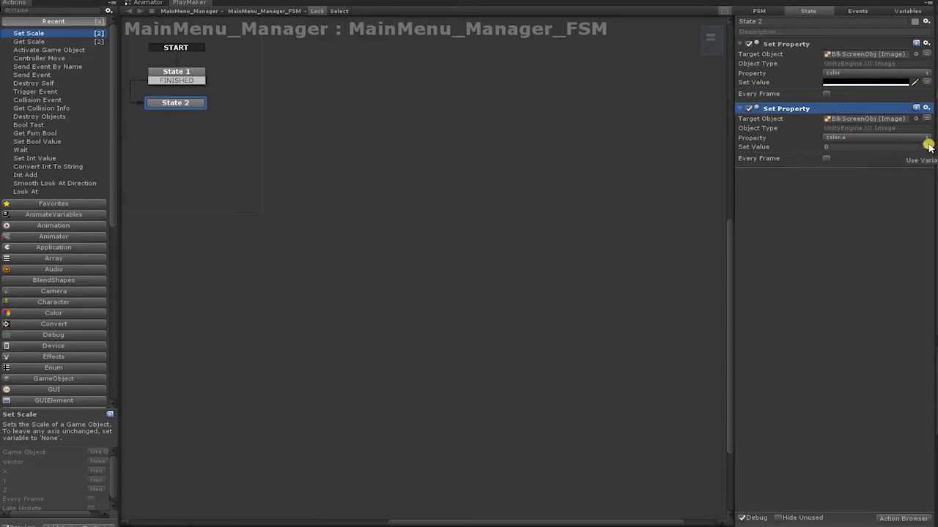
Create a new variable named blkScreenAlpha_Value as the set value of the color.a Set Property action.
left_click(780, 186)
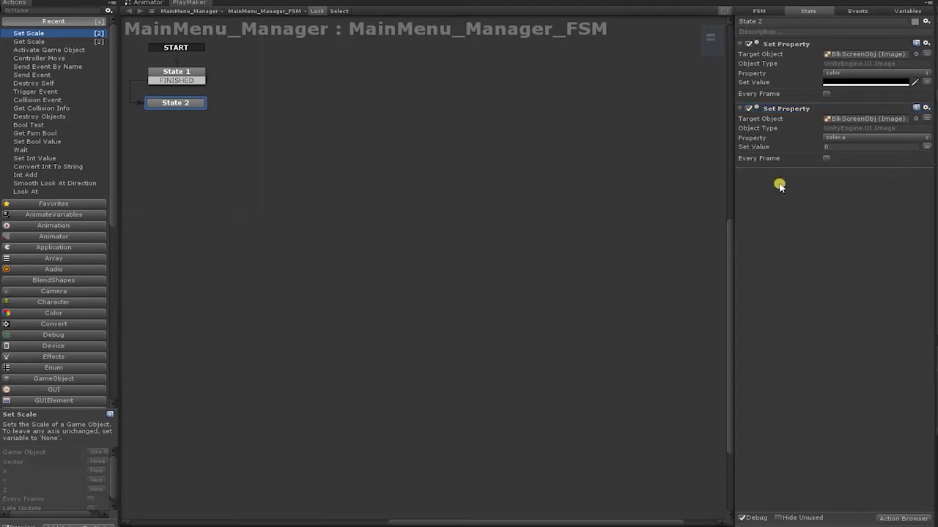
left_click(927, 147)
left_click(889, 148)
left_click(883, 172)
type("blkScreenAlp")
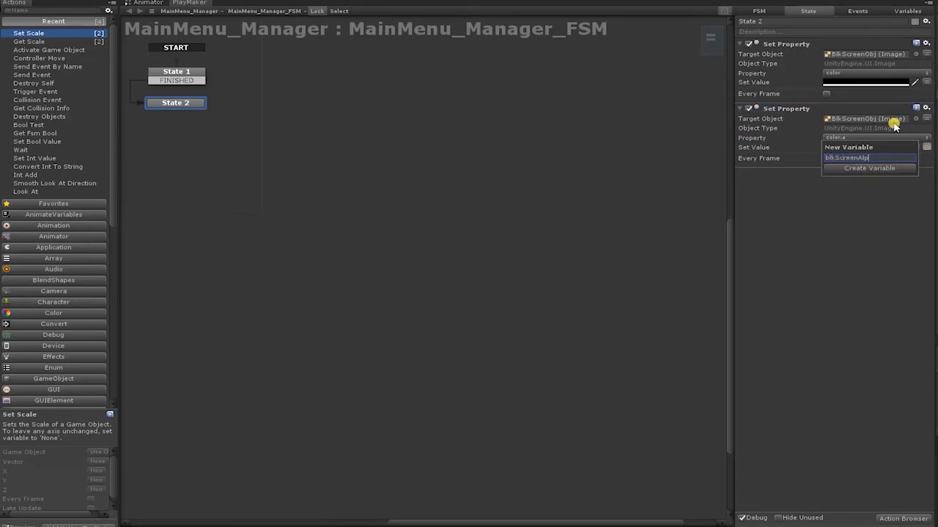
type("ha_Value")
key("Return")
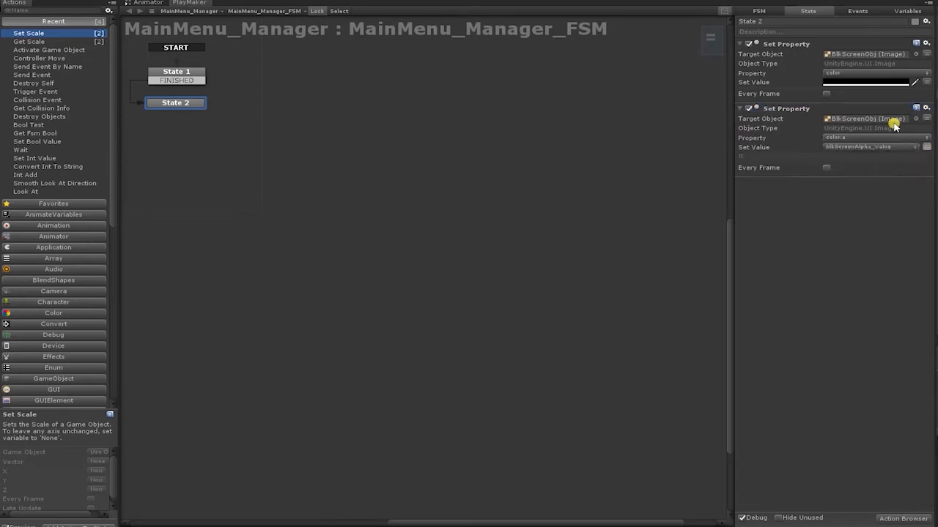
Set the blkScreenAlpha_Value variable's value to 1 and return to State 2's actions.
left_click(904, 14)
left_click(769, 42)
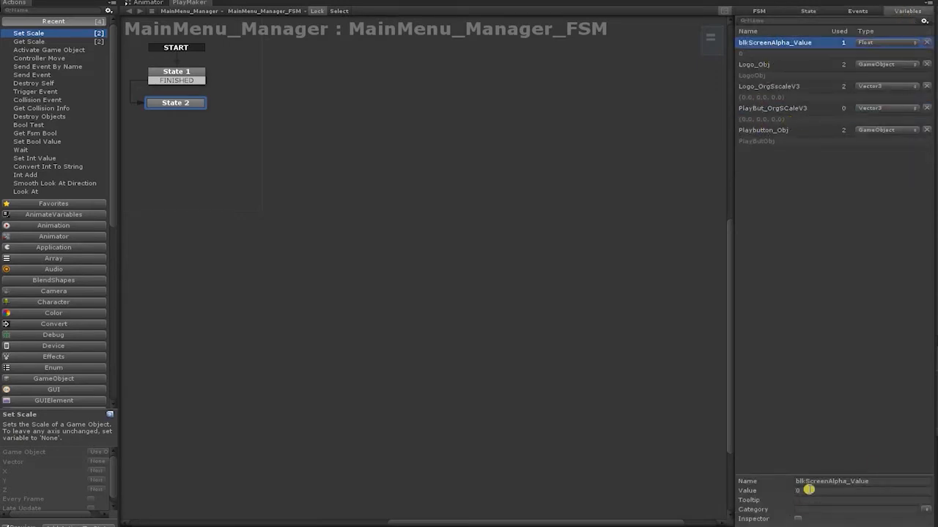
left_click(809, 12)
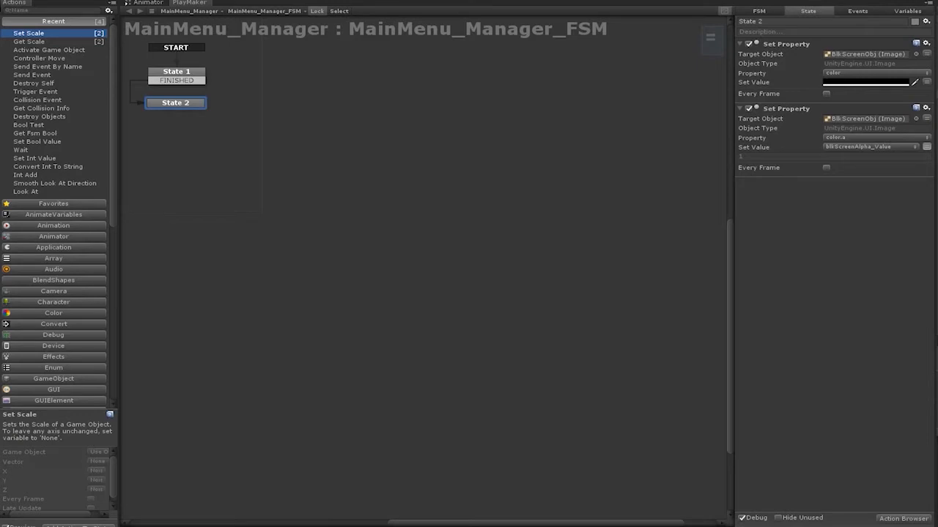
Find the Float Subtract action and add it to the end of State 2.
left_click(36, 13)
type("float")
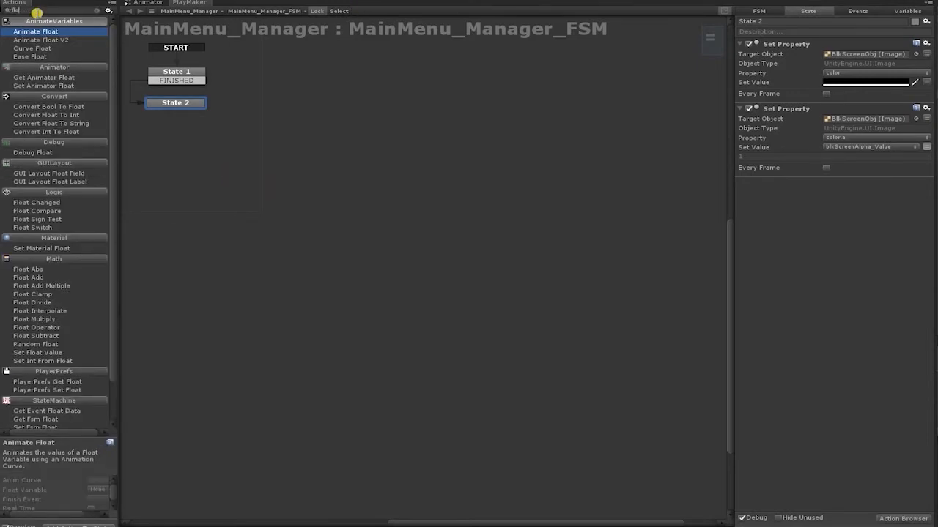
type(" sub")
key("Return")
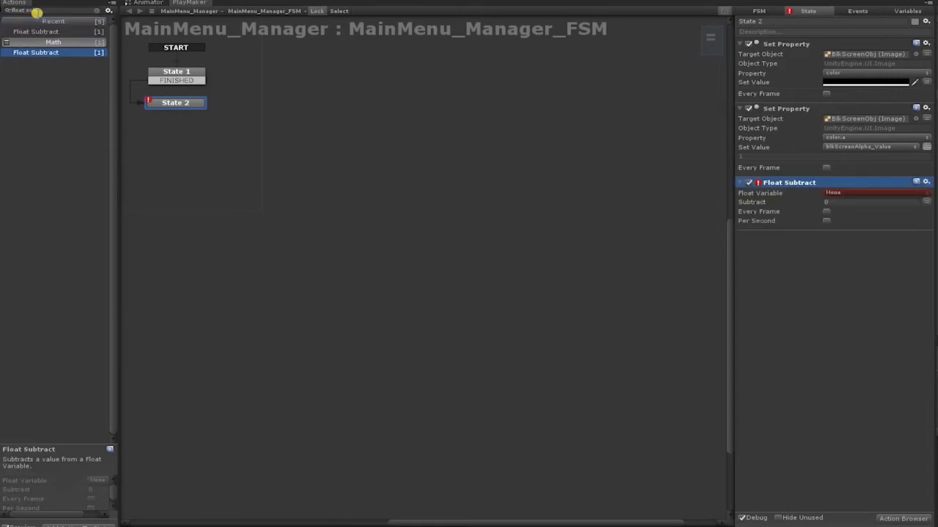
Add a Float Compare action to State 2 and place it below Float Subtract.
left_click_drag(35, 13, 5, 7)
type("float cin")
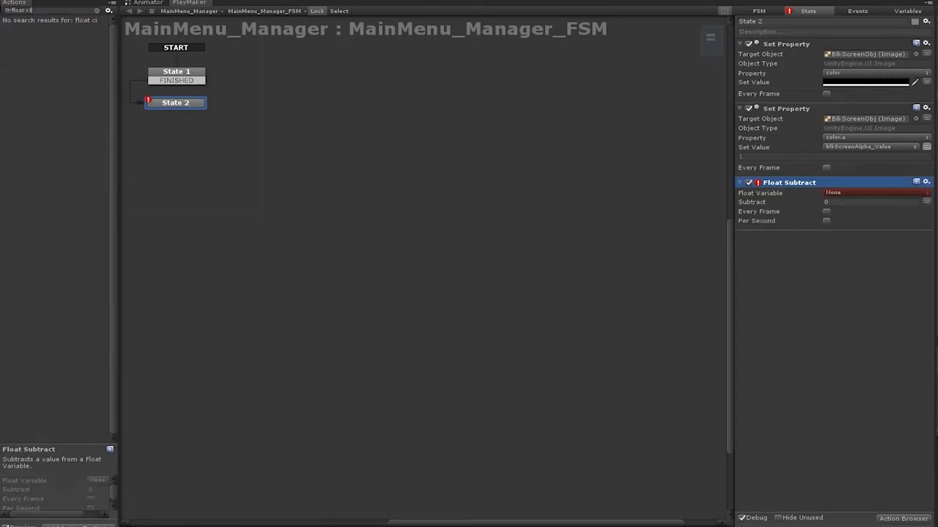
key("BackSpace")
type("om")
key("Return")
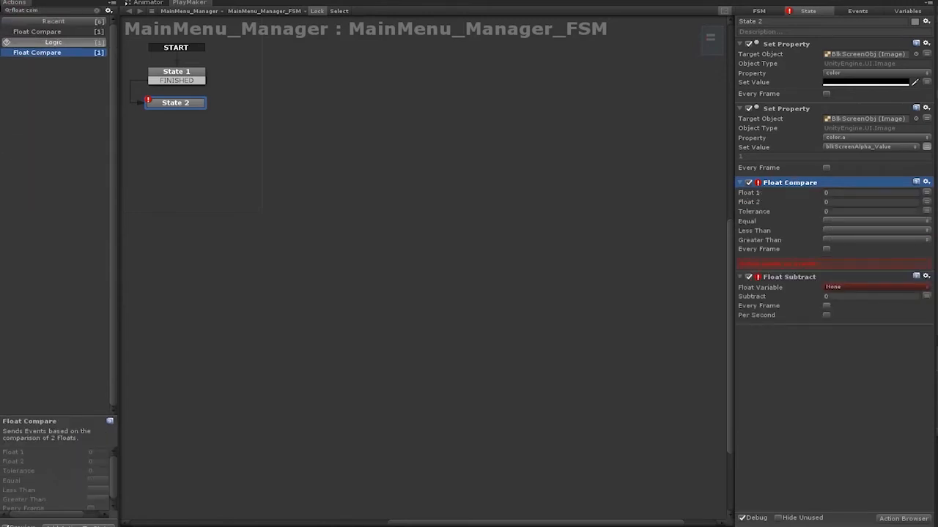
left_click_drag(790, 183, 795, 337)
Configure Float Subtract to take 0.3 from blkScreenAlpha_Value, with Every Frame and Per Second enabled.
left_click(849, 192)
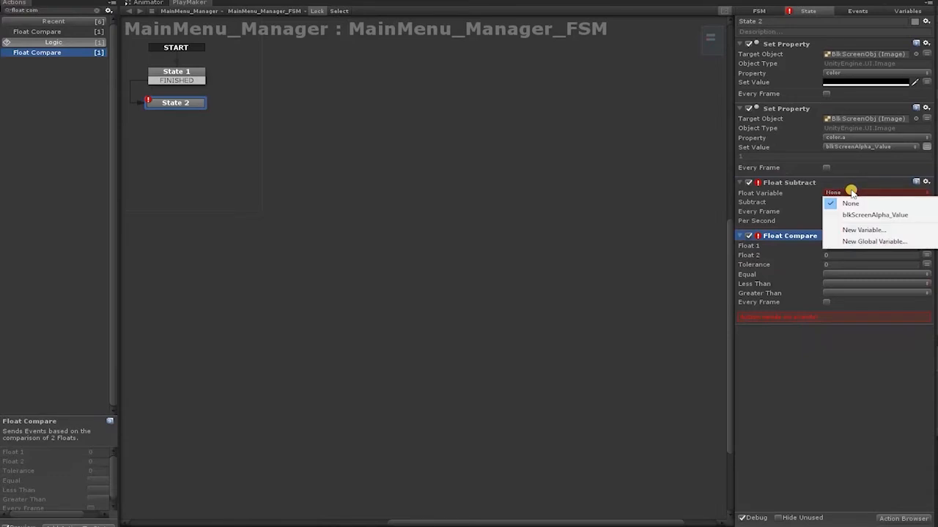
left_click(869, 215)
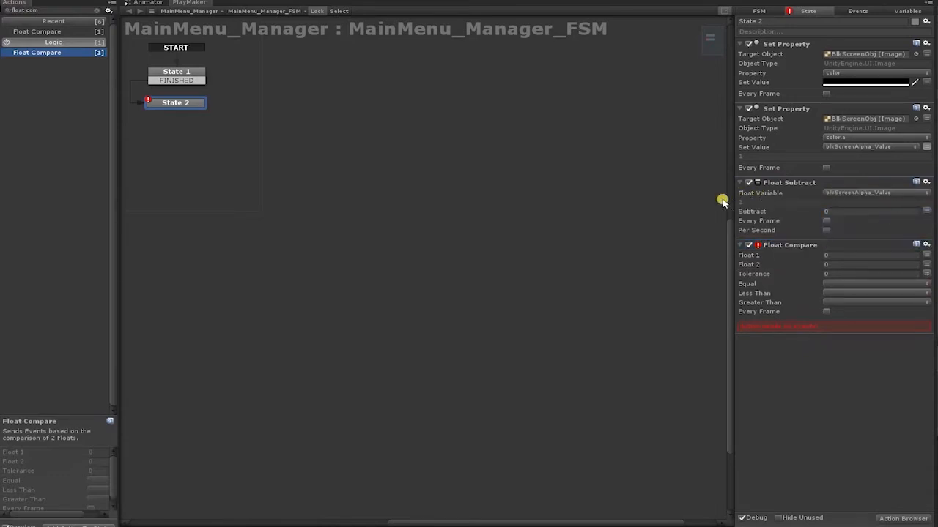
left_click(855, 210)
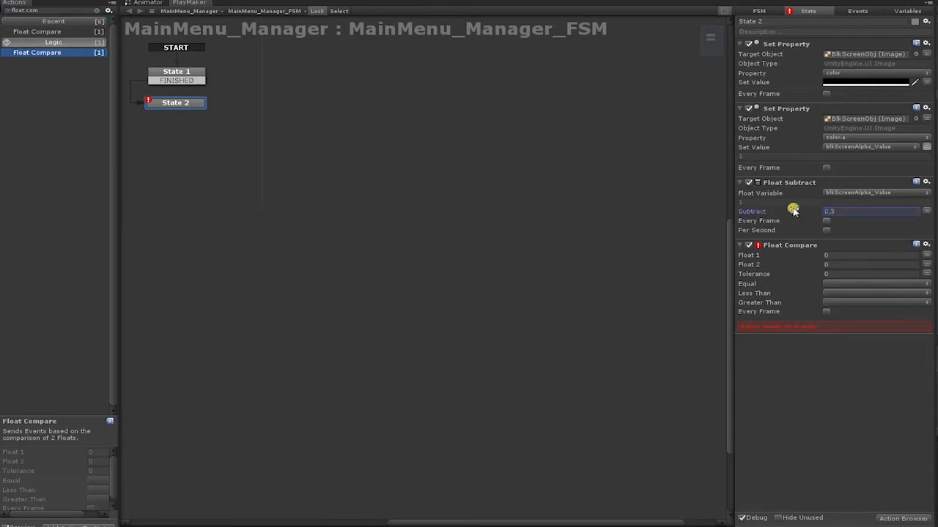
left_click(826, 230)
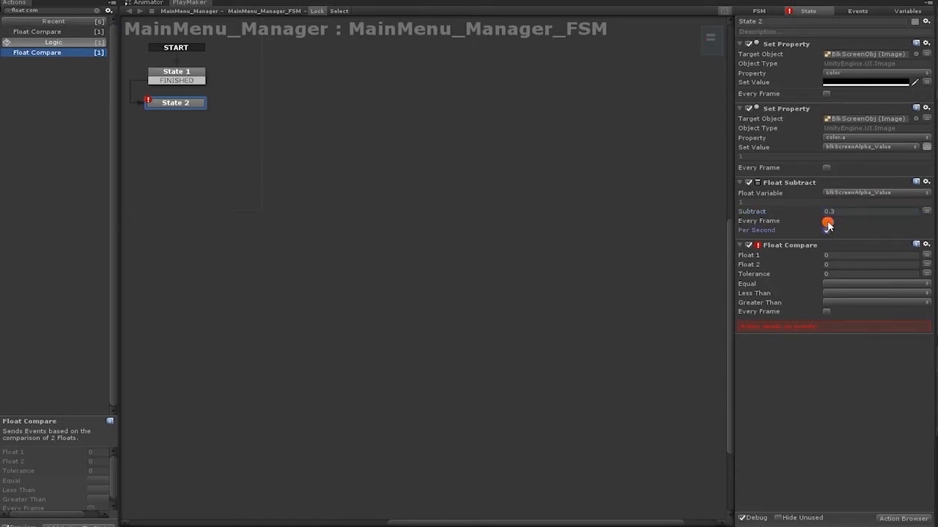
left_click(826, 221)
Enable Every Frame on Float Compare and use blkScreenAlpha_Value as its Float 1.
left_click(826, 312)
left_click(926, 255)
left_click(883, 255)
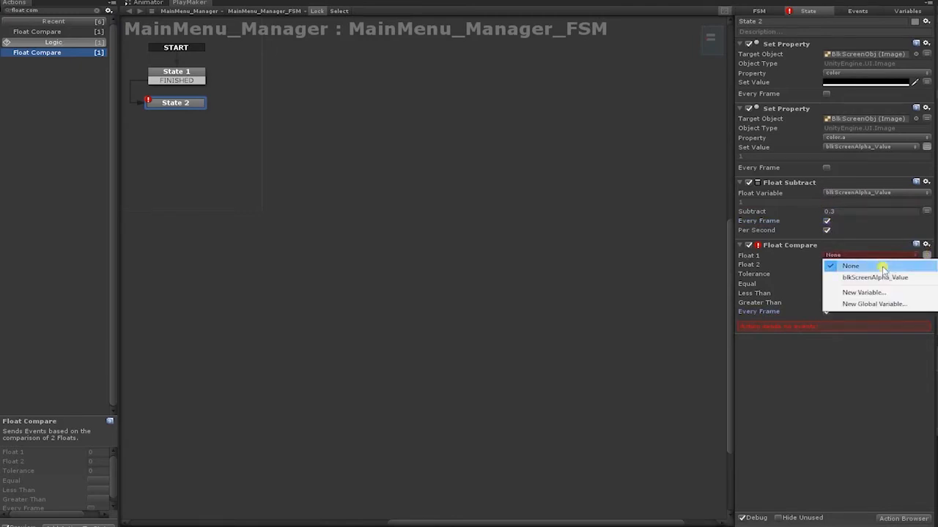
left_click(879, 277)
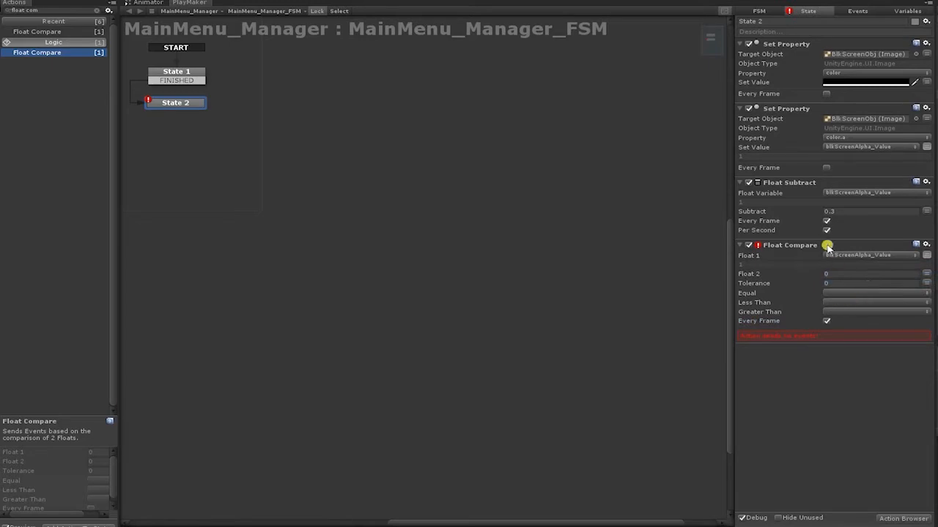
Duplicate the color.a Set Property action, place the copy between Float Subtract and Float Compare, and enable its Every Frame option.
left_click(800, 111)
key("ctrl+c")
key("ctrl+v")
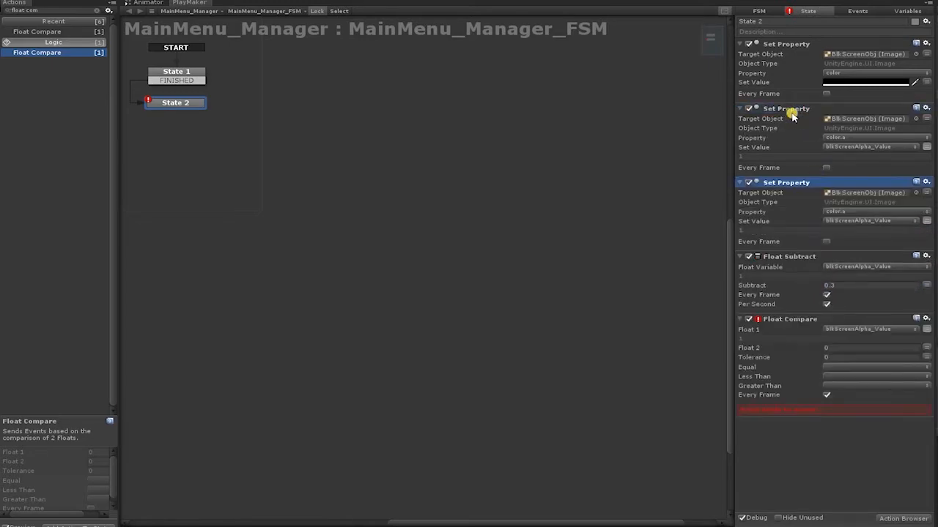
left_click_drag(805, 184, 796, 316)
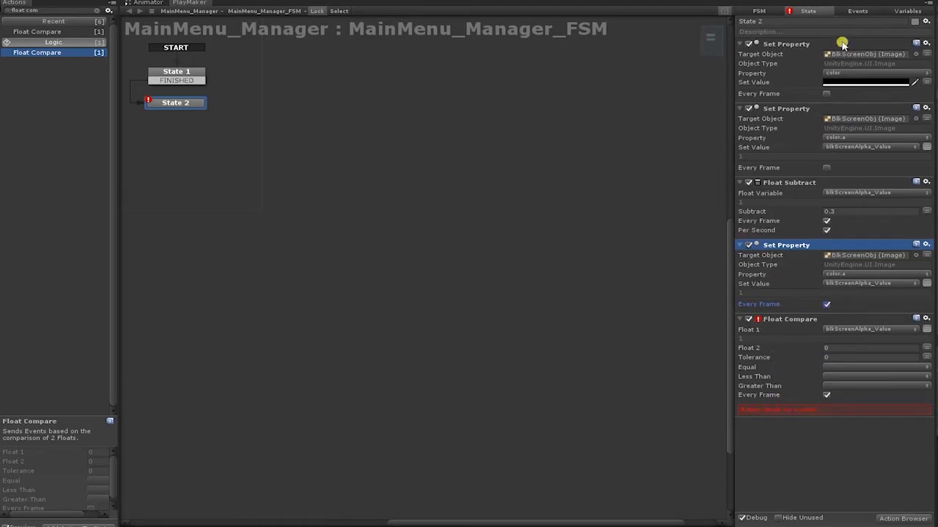
Create a ScaleLogo event and add a new state beside State 1 with ScaleLogo as its global transition.
left_click(852, 12)
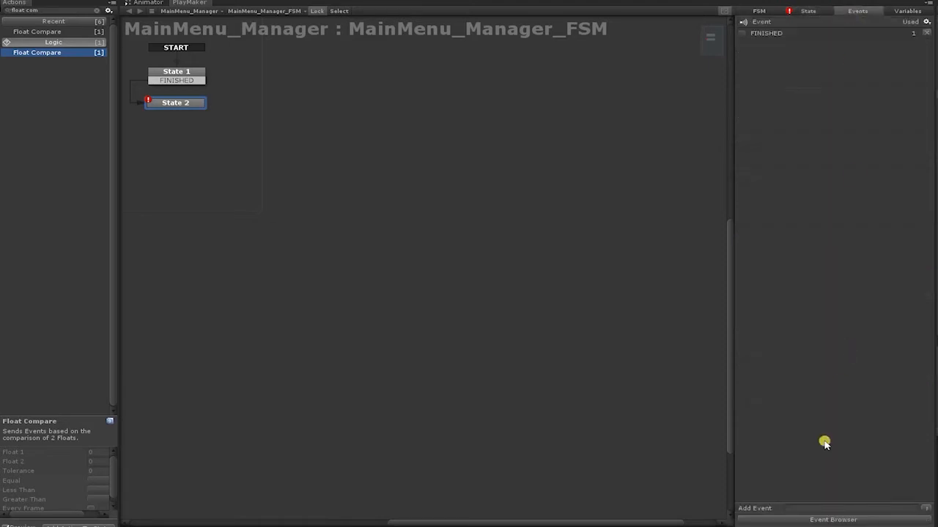
left_click(811, 508)
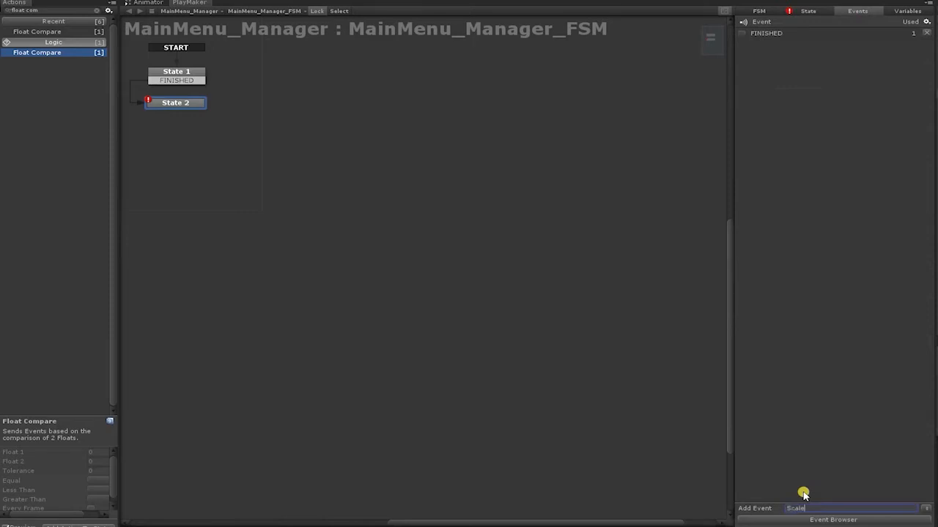
key("Return")
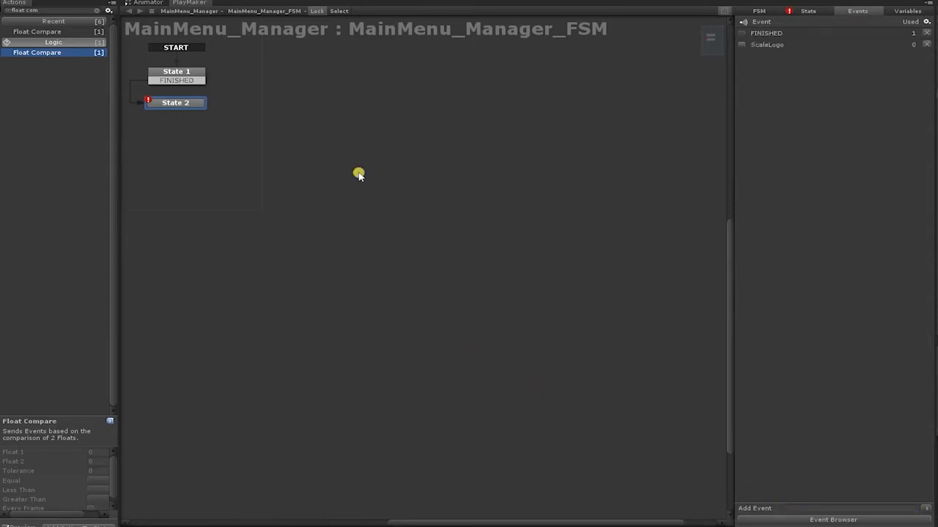
right_click(248, 70)
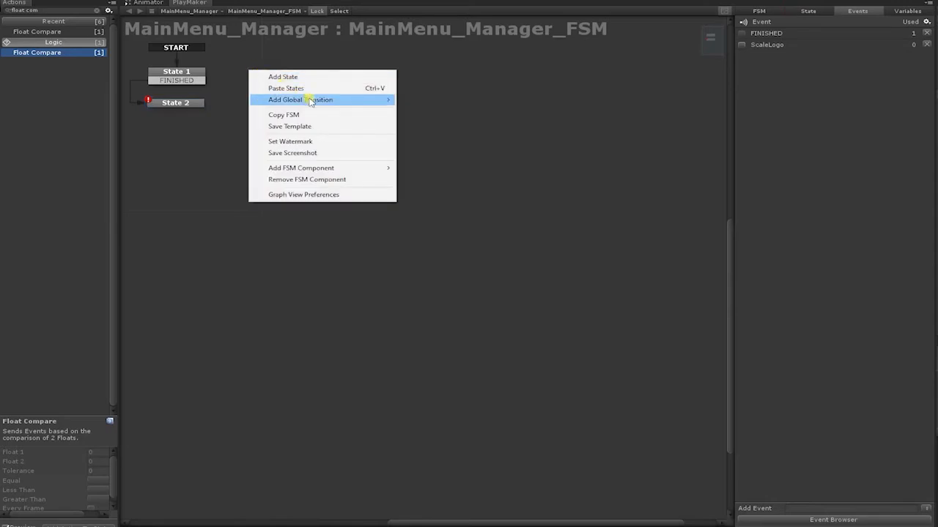
mouse_move(318, 106)
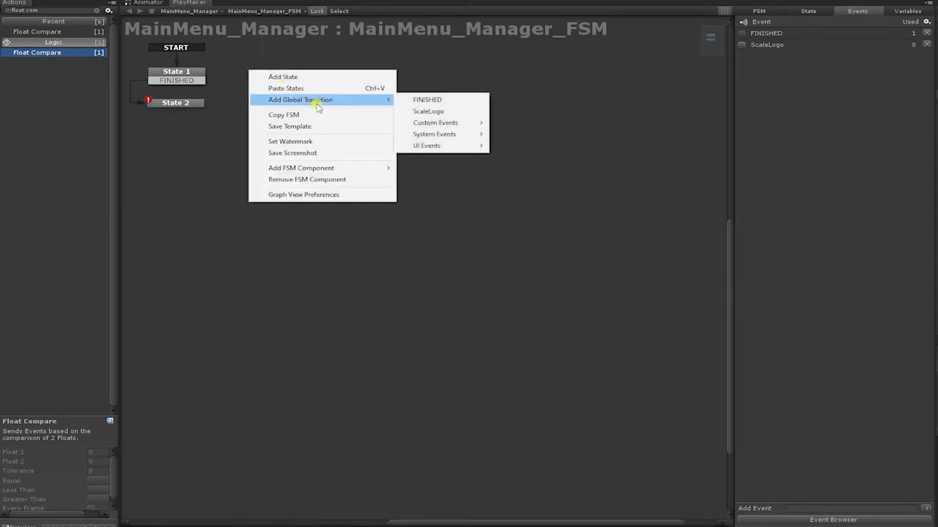
left_click(427, 111)
Set the Less Than event of State 2's Float Compare action to ScaleLogo.
left_click(194, 104)
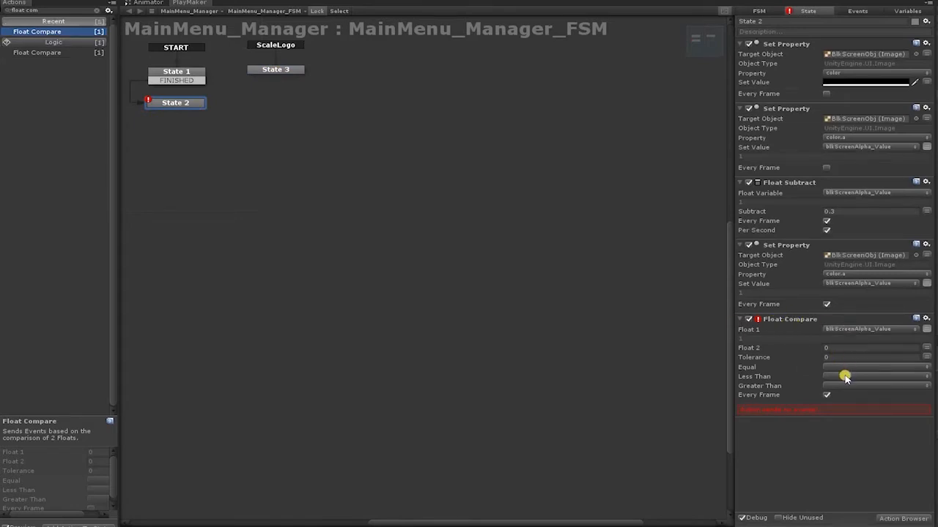
left_click(845, 377)
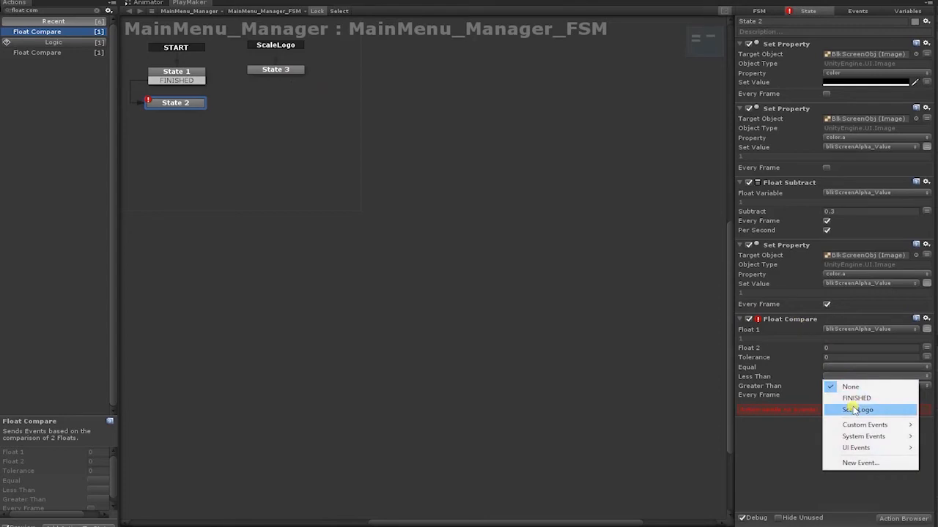
left_click(855, 410)
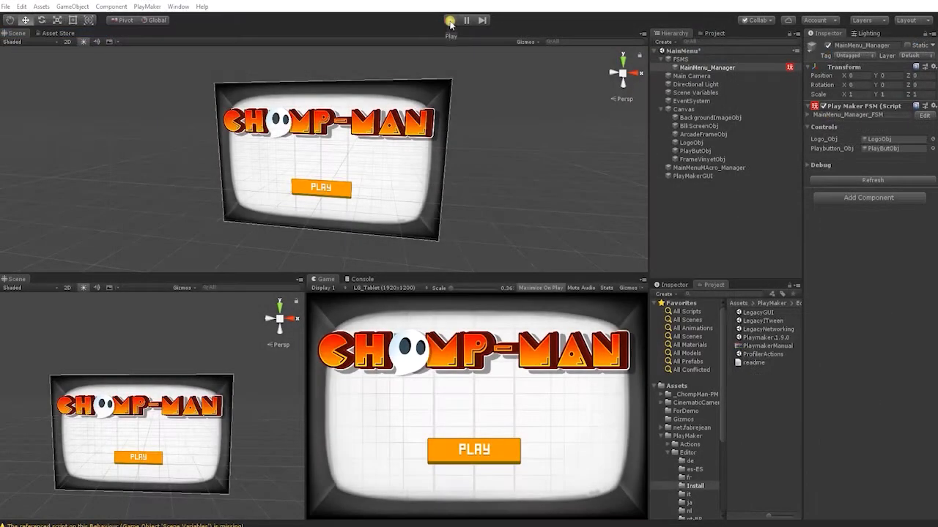
Run the scene to test the black screen fade, pause it, and inspect BlkScreenObj.
left_click(449, 20)
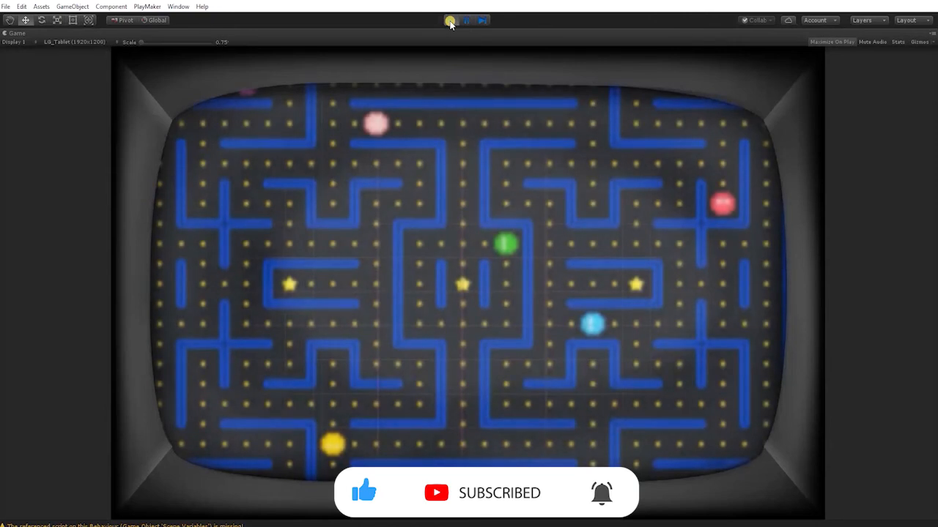
left_click(450, 21)
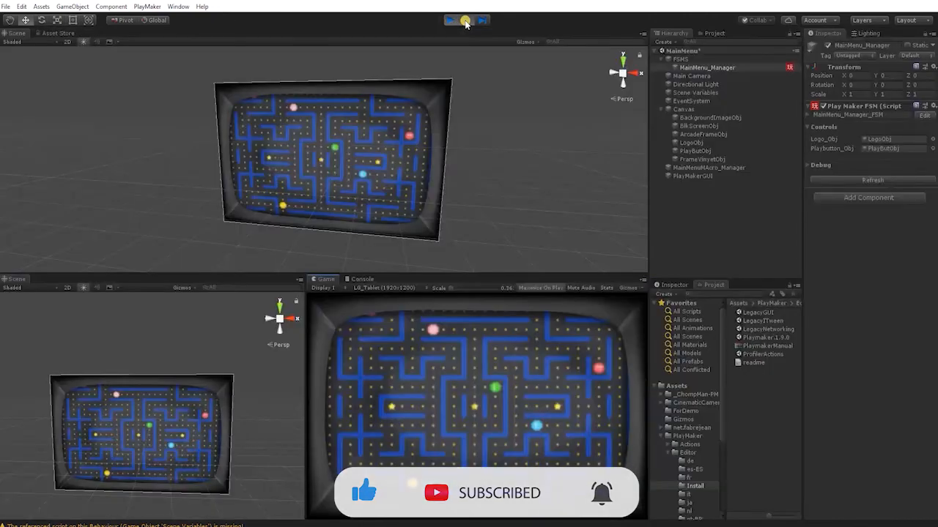
left_click(698, 126)
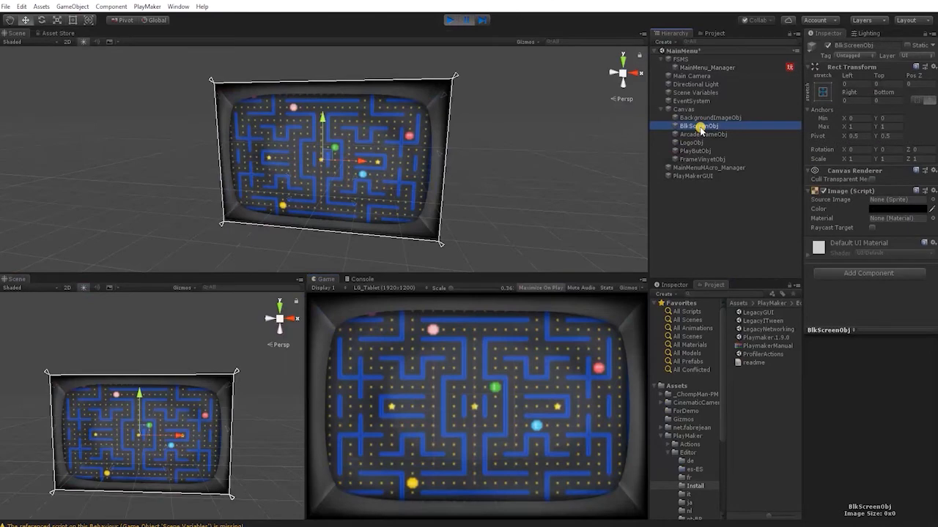
Open the Color setting of BlkScreenObj's Image component for inspection.
left_click(894, 211)
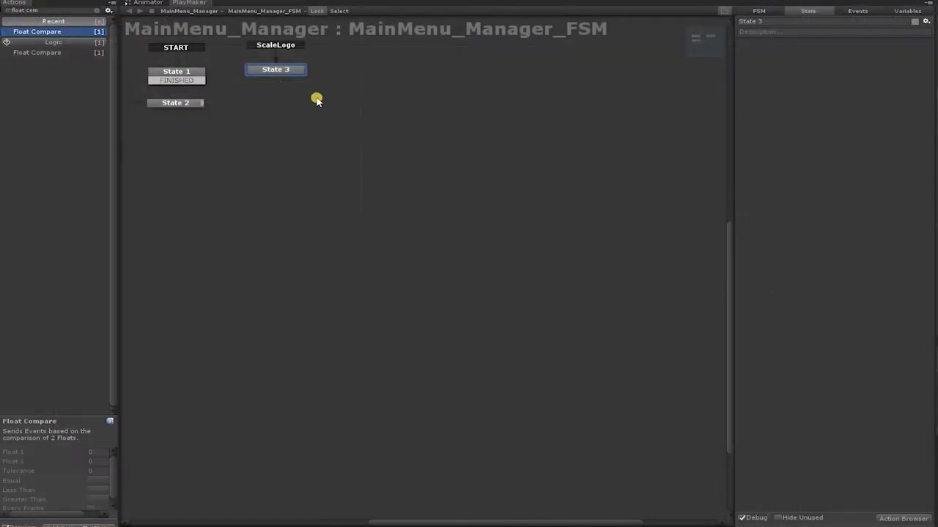
Find the iTween Scale To action and add it to State 3 of the MainMenu_Manager FSM.
left_click(96, 10)
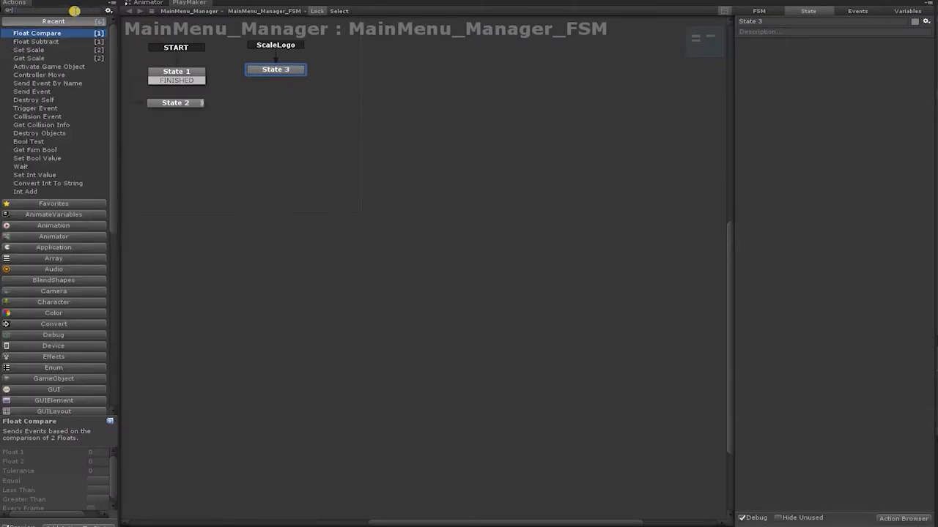
type("scale to")
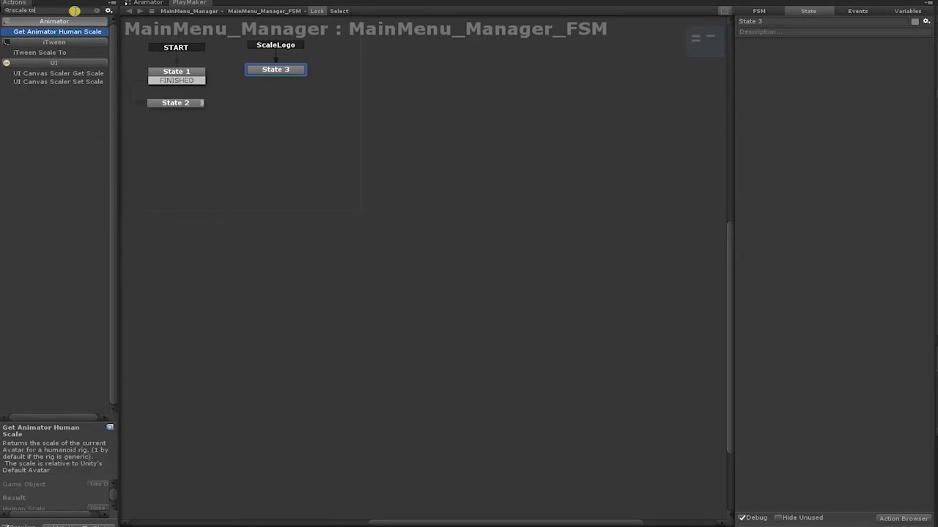
key("Down")
key("Down")
key("Up")
key("Return")
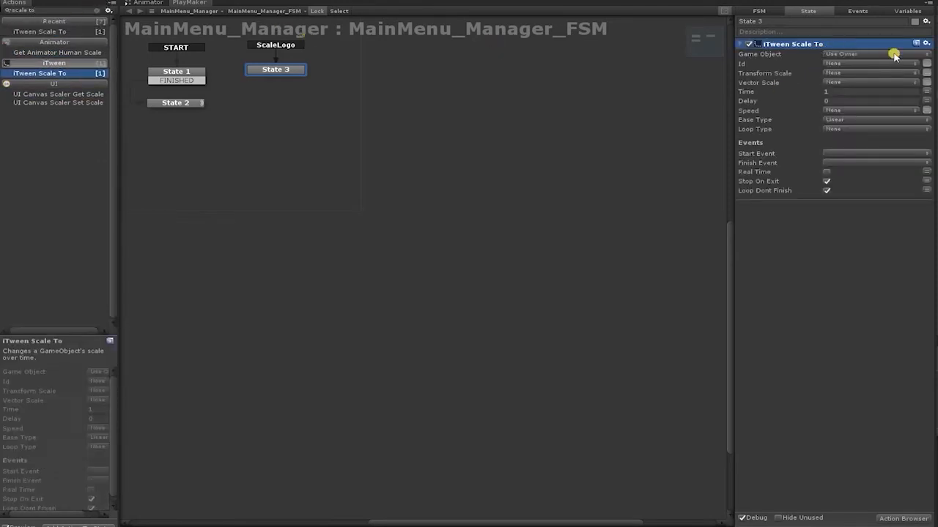
Target the iTween Scale To action at the Logo_Obj variable and set its Vector Scale to Logo_OrgScaleV3.
left_click(921, 57)
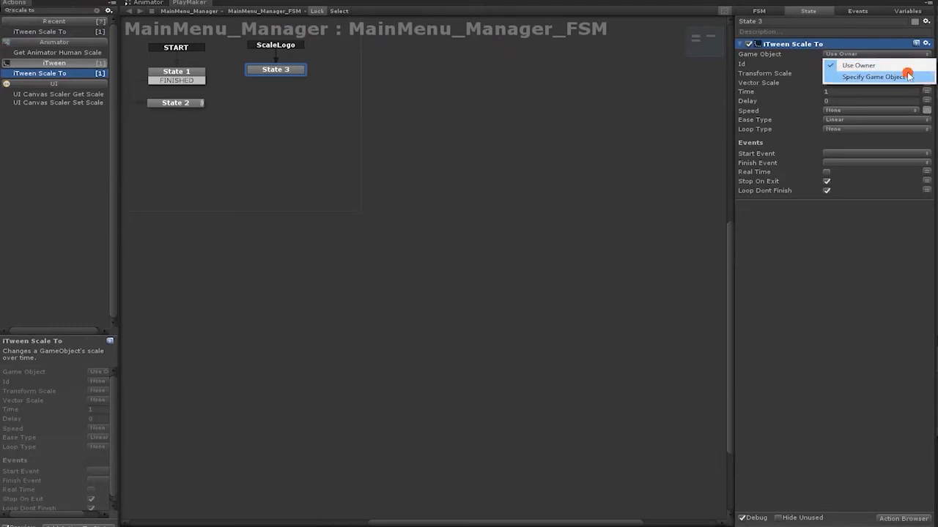
left_click(907, 74)
left_click(924, 66)
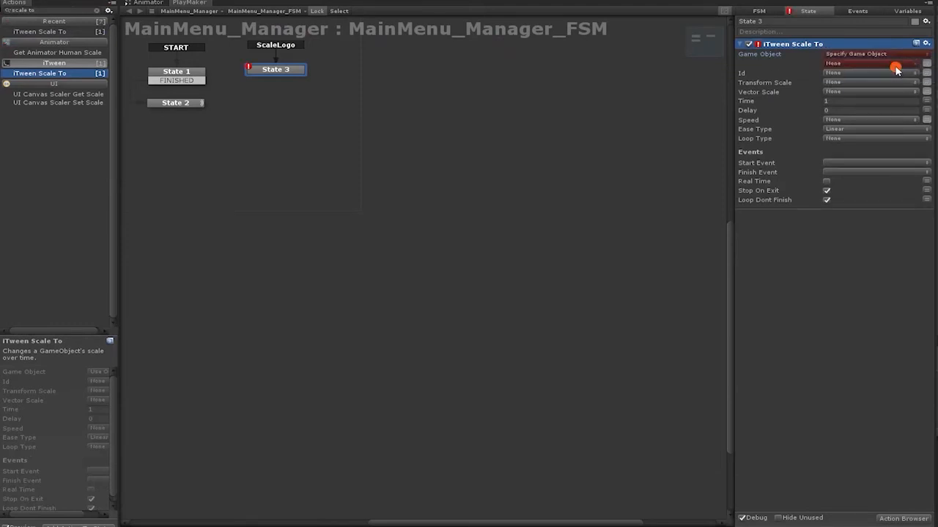
left_click(898, 64)
left_click(891, 85)
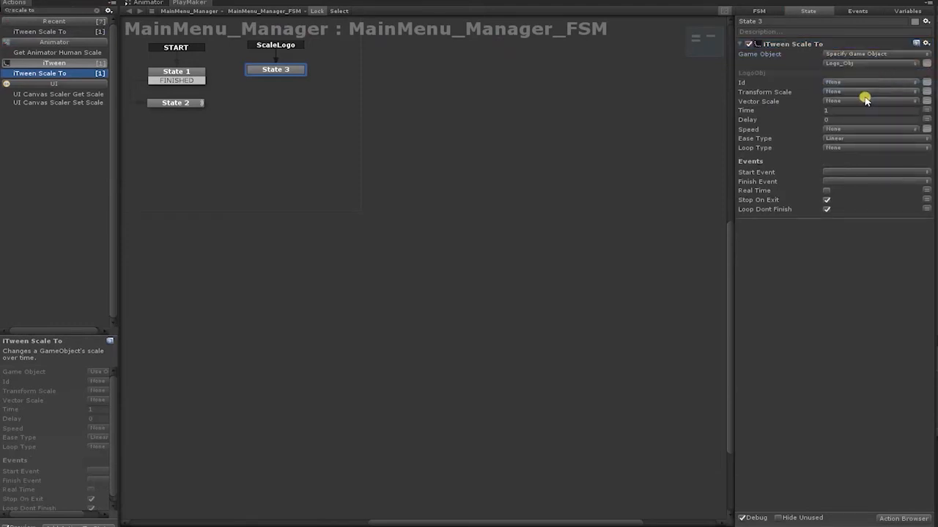
left_click(857, 102)
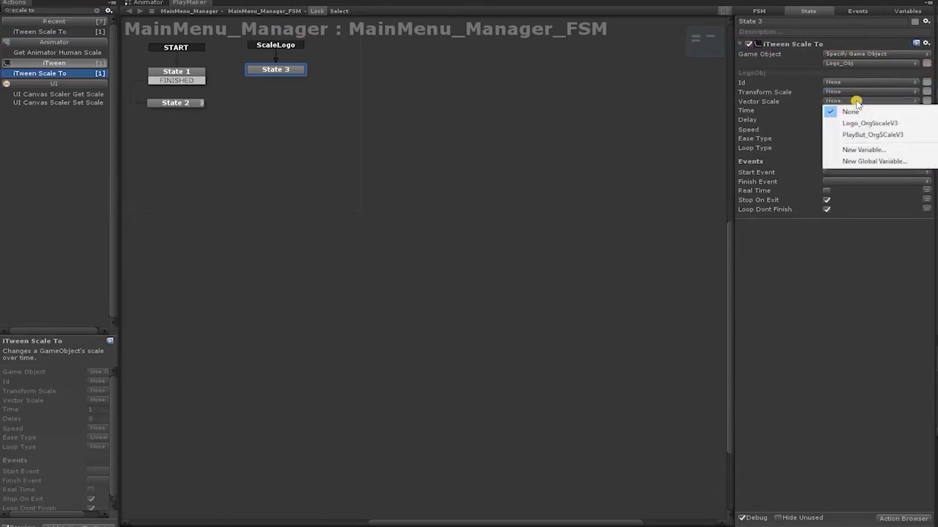
left_click(901, 124)
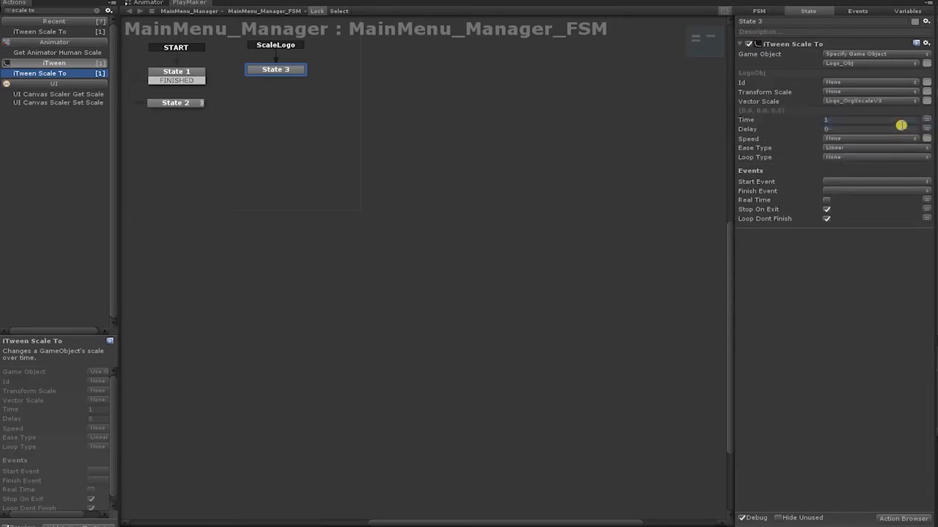
Set State 3's iTween Scale To time to 0.8 and its ease type to Ease Out Bounce.
left_click(877, 120)
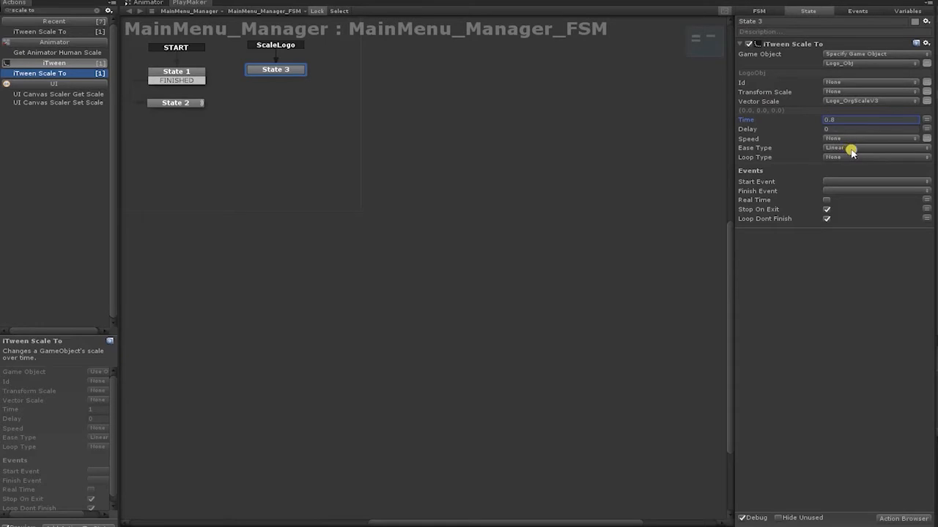
left_click(850, 147)
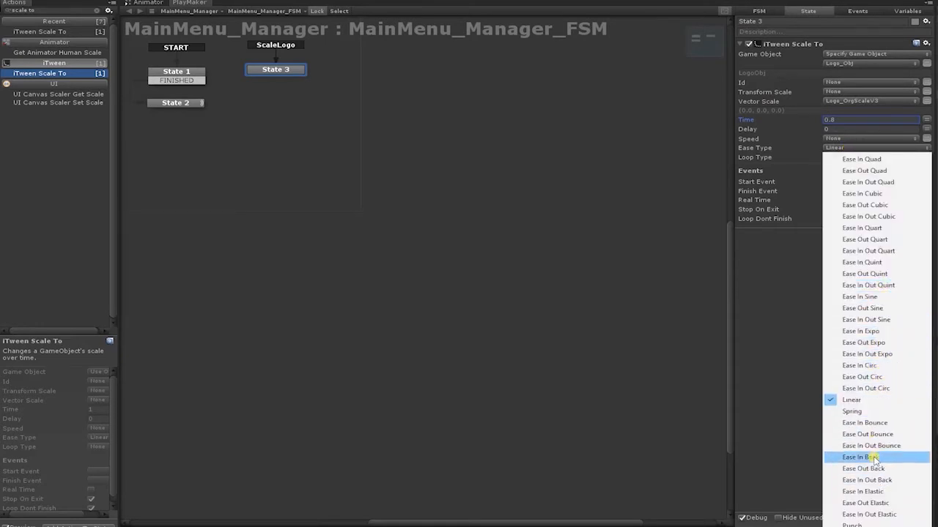
left_click(879, 435)
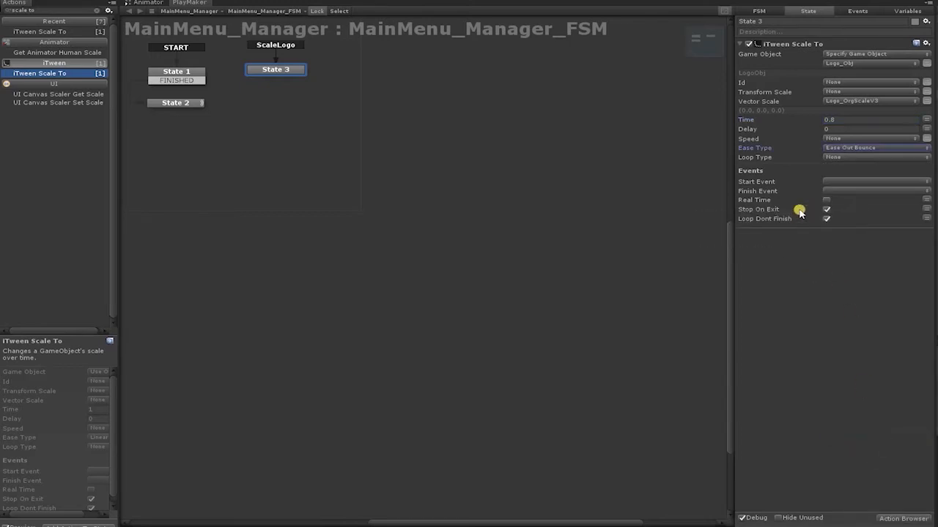
Create a ScalePlayBut event and add a new state beside State 3 with ScalePlayBut as its global transition.
left_click(855, 11)
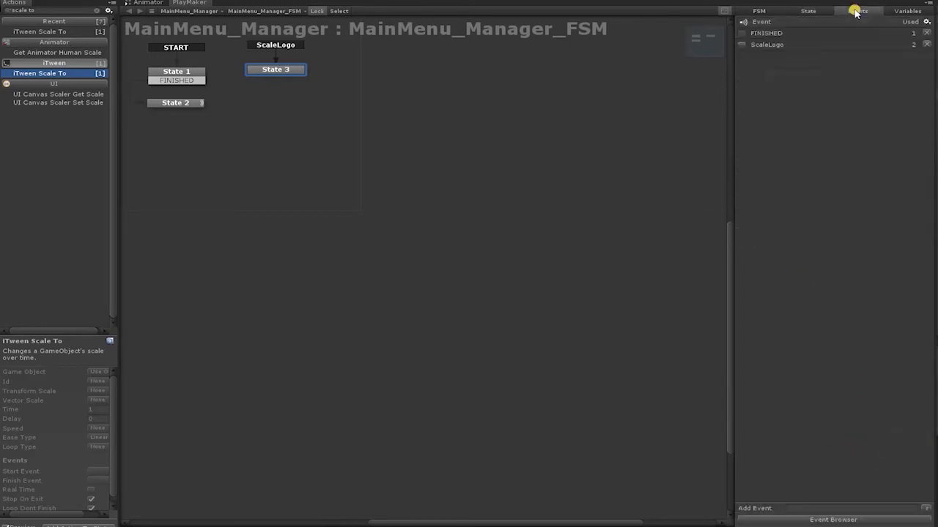
left_click(804, 506)
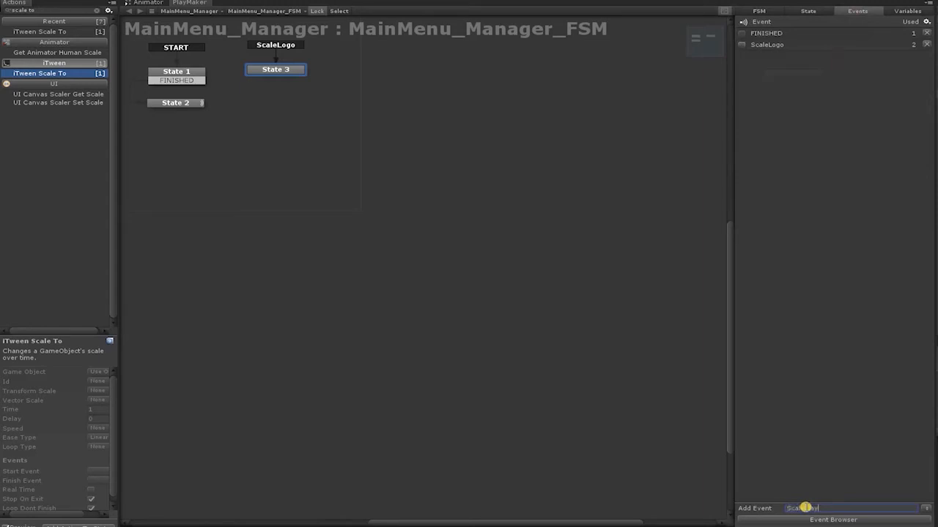
type("ScalePlayBut")
key("Return")
right_click(336, 66)
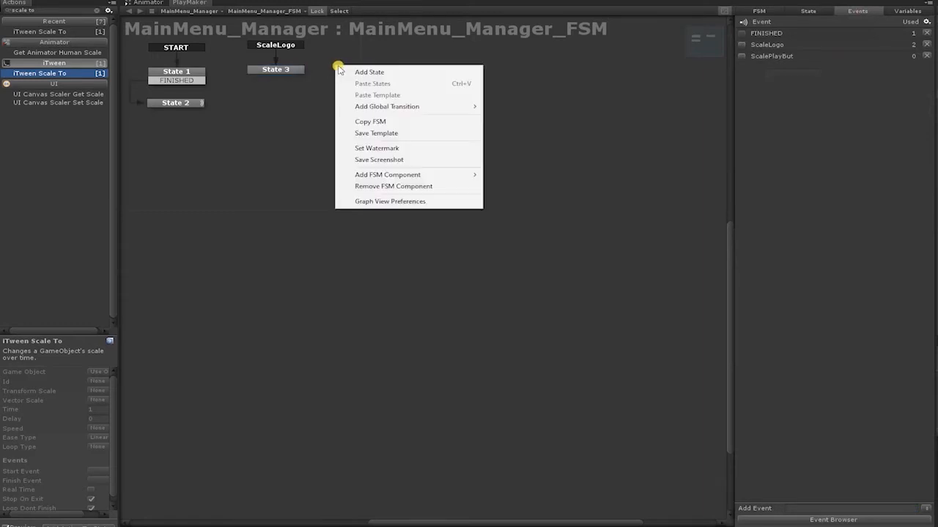
mouse_move(386, 110)
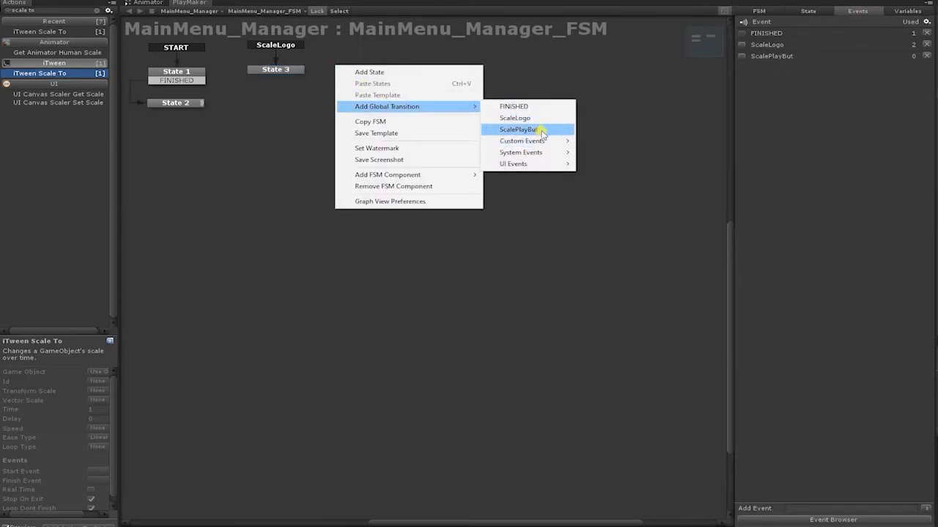
left_click(542, 132)
left_click_drag(378, 58, 379, 78)
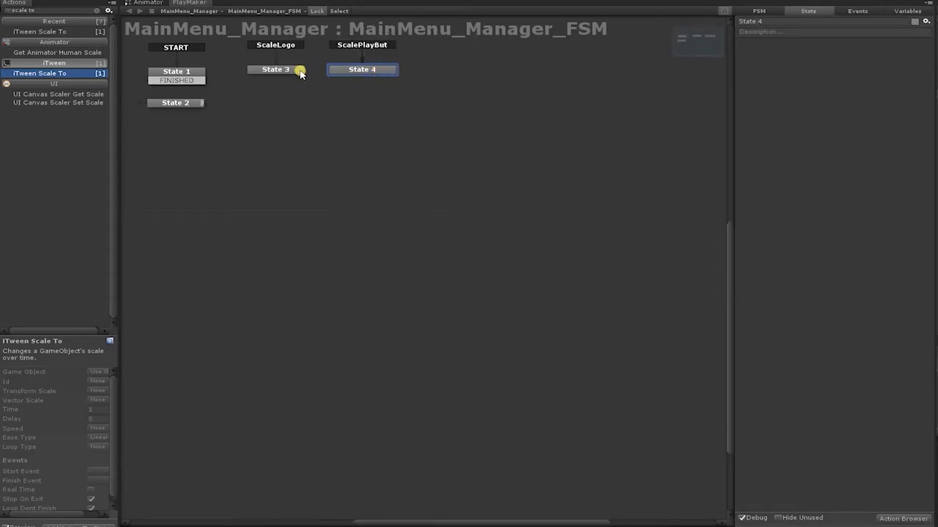
Set the Finish Event of State 3's iTween Scale To action to ScalePlayBut.
left_click(298, 69)
left_click(831, 190)
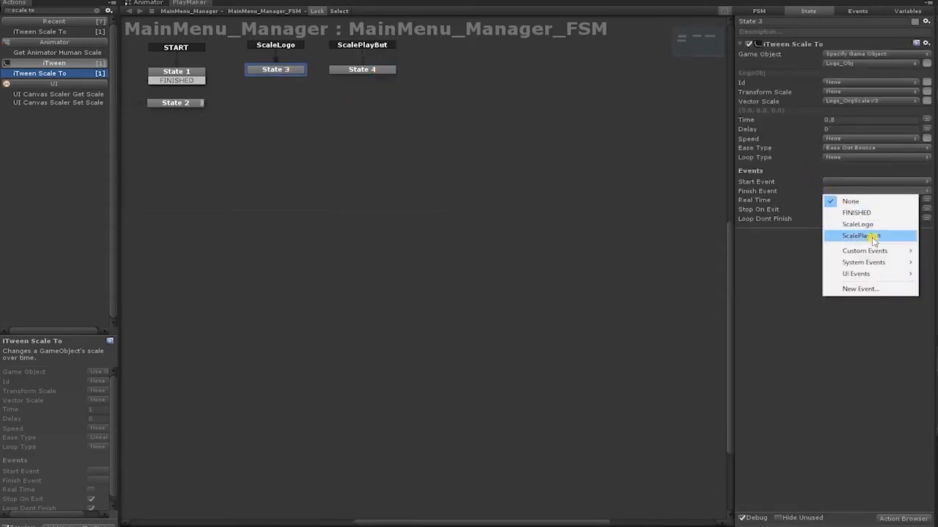
left_click(873, 238)
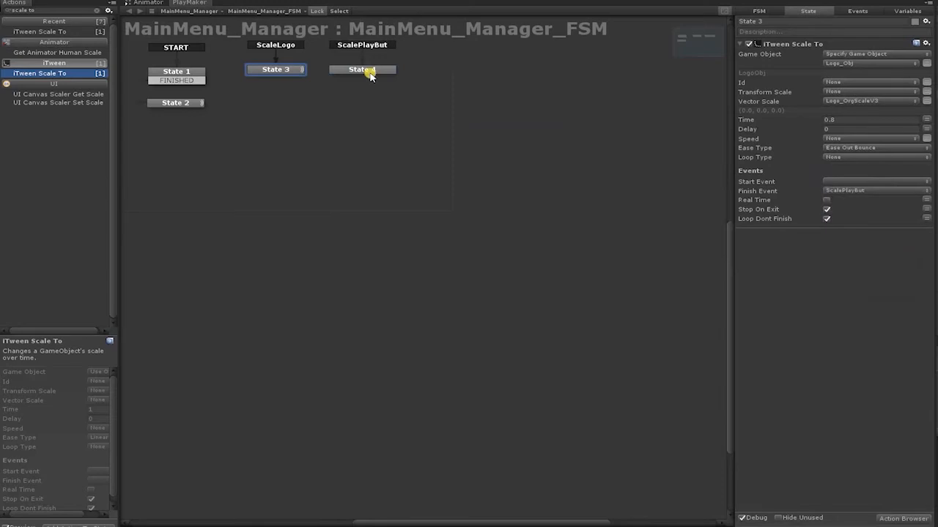
Copy the iTween Scale To action from State 3 into State 4.
left_click(373, 70)
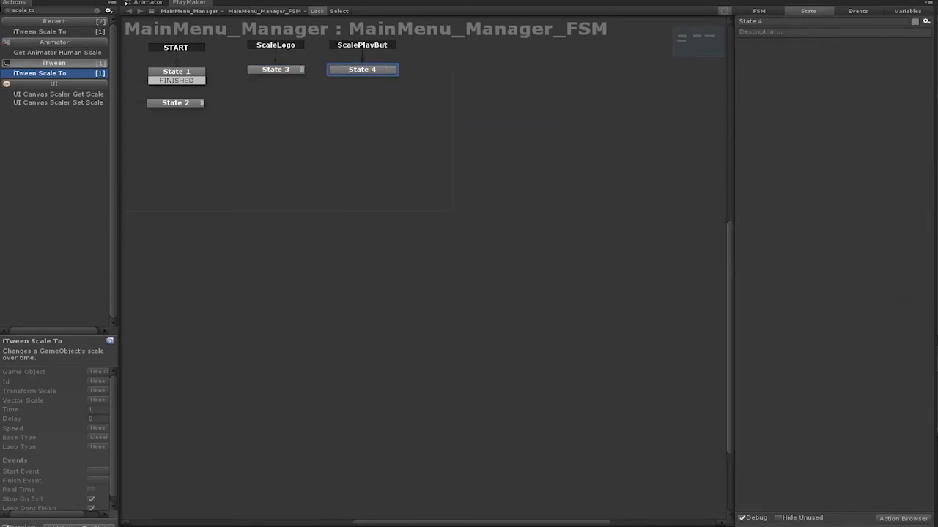
left_click(278, 73)
left_click(804, 44)
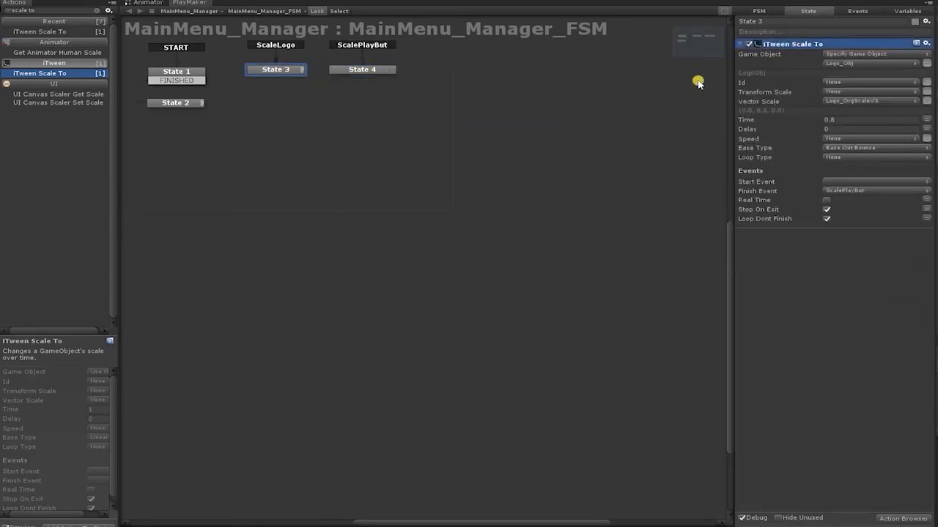
left_click(365, 71)
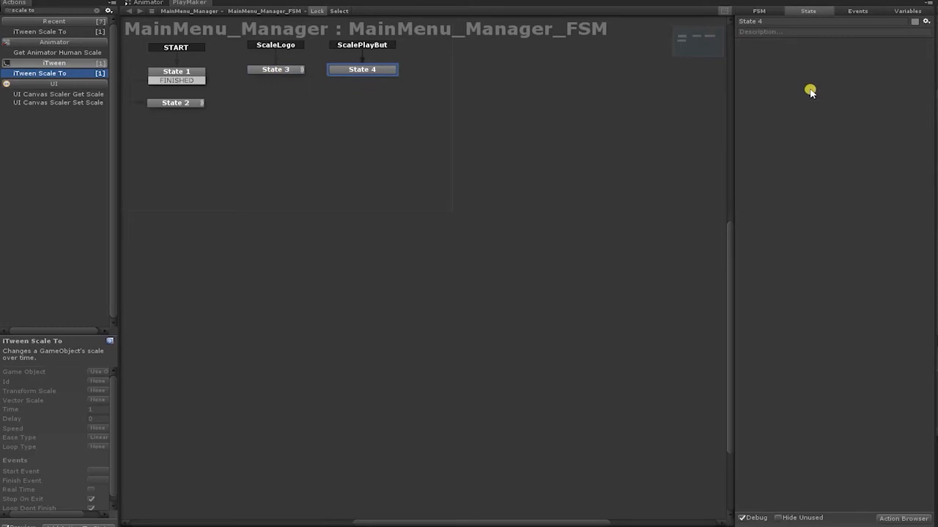
key("ctrl+v")
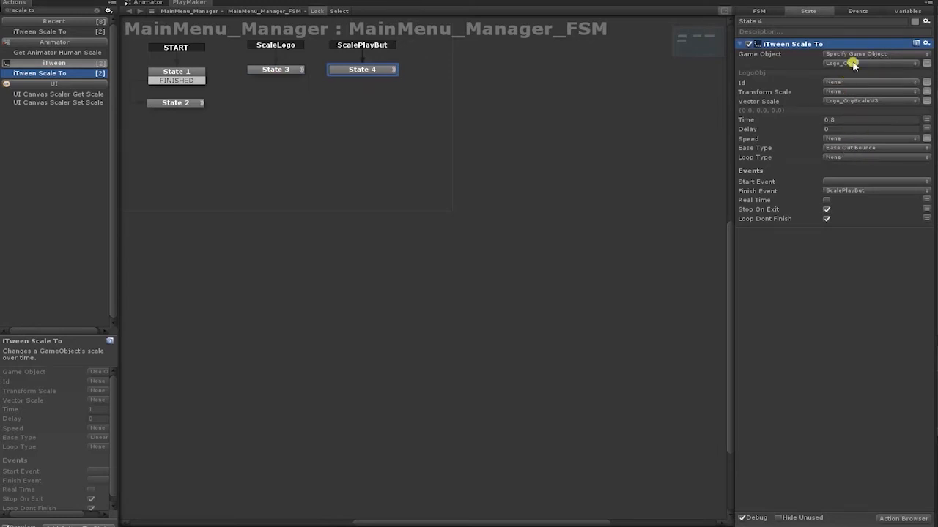
Retarget State 4's iTween Scale To action to Playbutton_Obj, with a time of 0.5 and the Spring ease type.
left_click(852, 64)
left_click(856, 97)
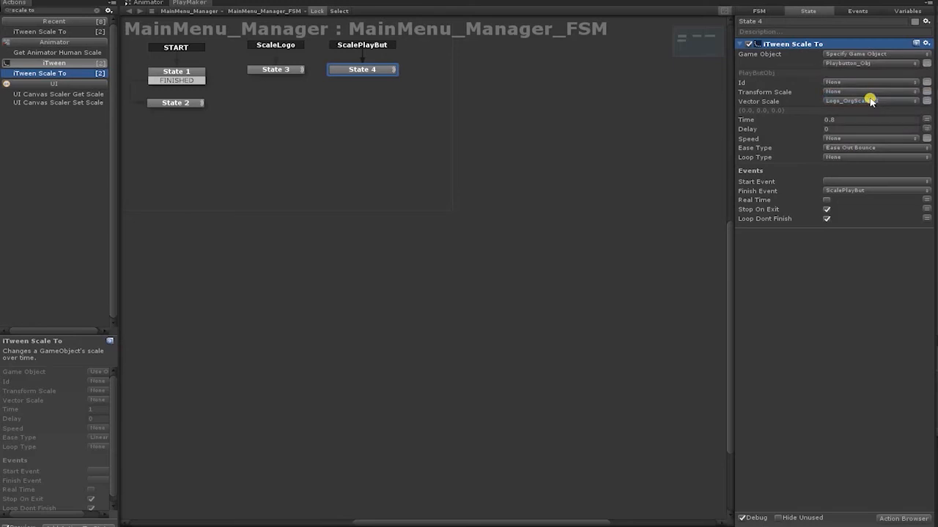
left_click(849, 119)
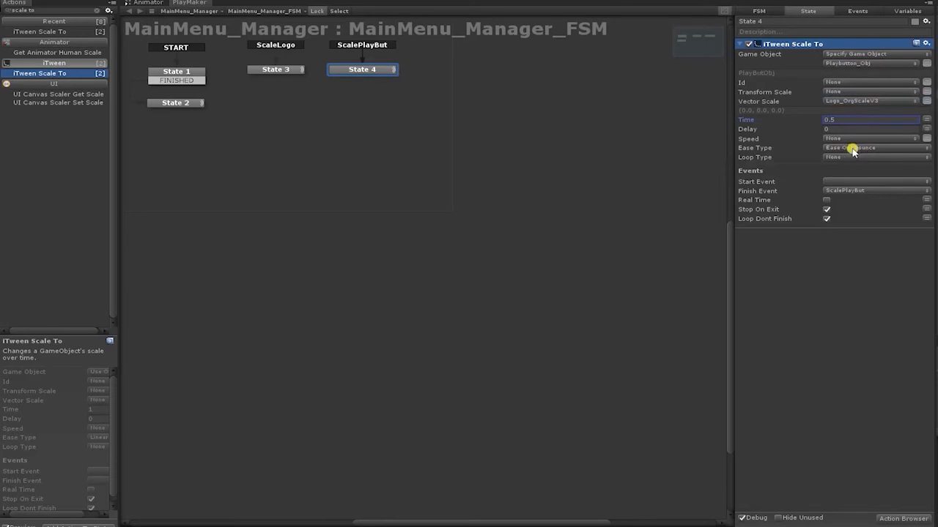
left_click(852, 149)
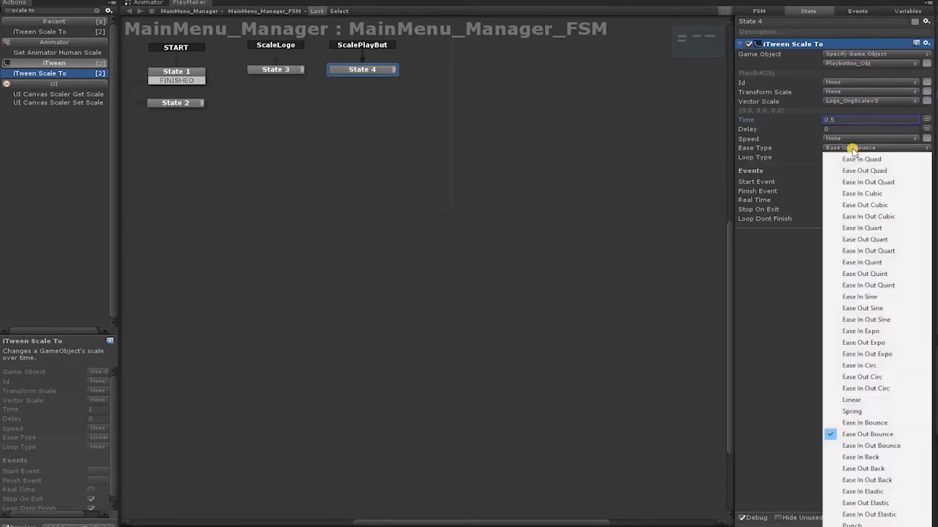
left_click(848, 412)
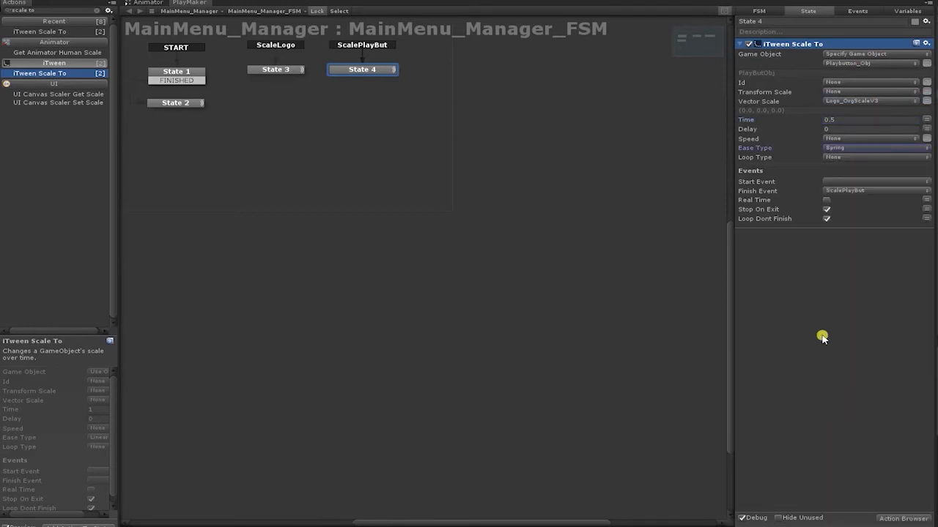
Create a PlayBut_Wait event and add a new state beside State 4 with PlayBut_Wait as its global transition.
left_click(858, 12)
left_click(812, 507)
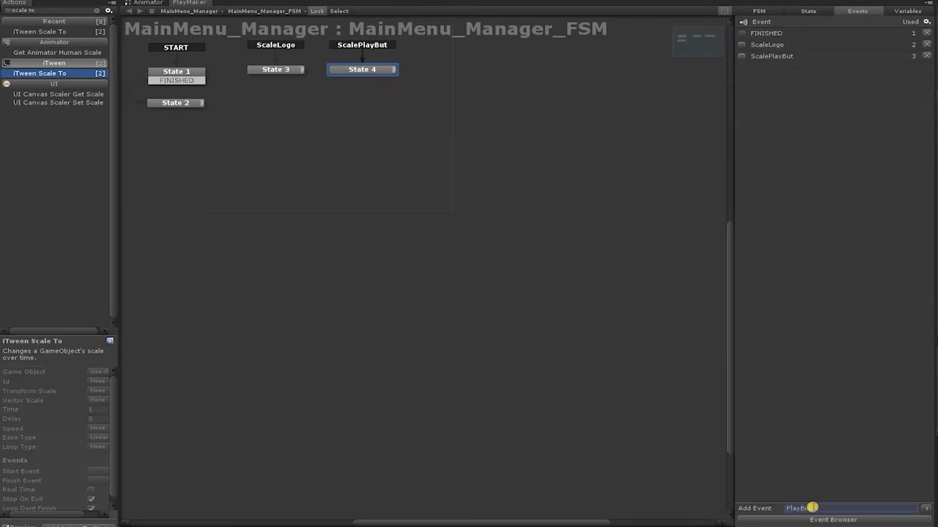
key("Return")
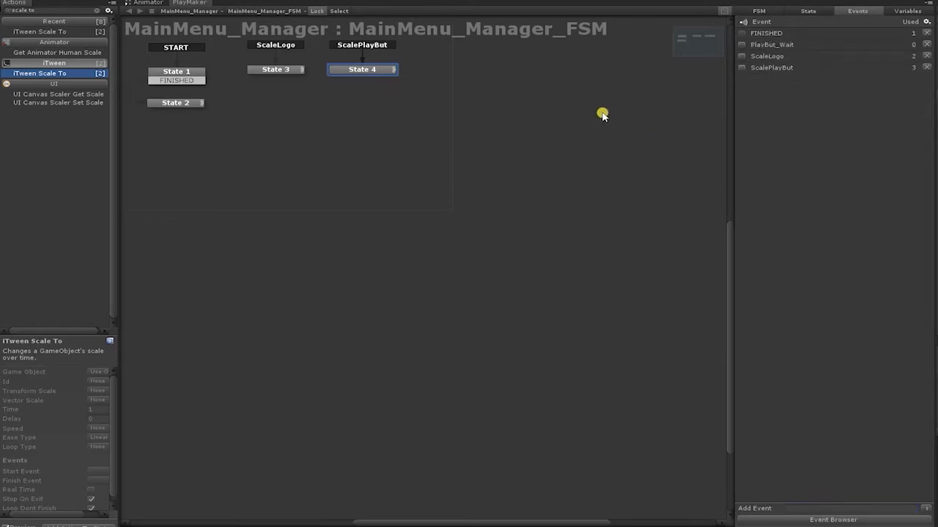
right_click(433, 74)
mouse_move(513, 98)
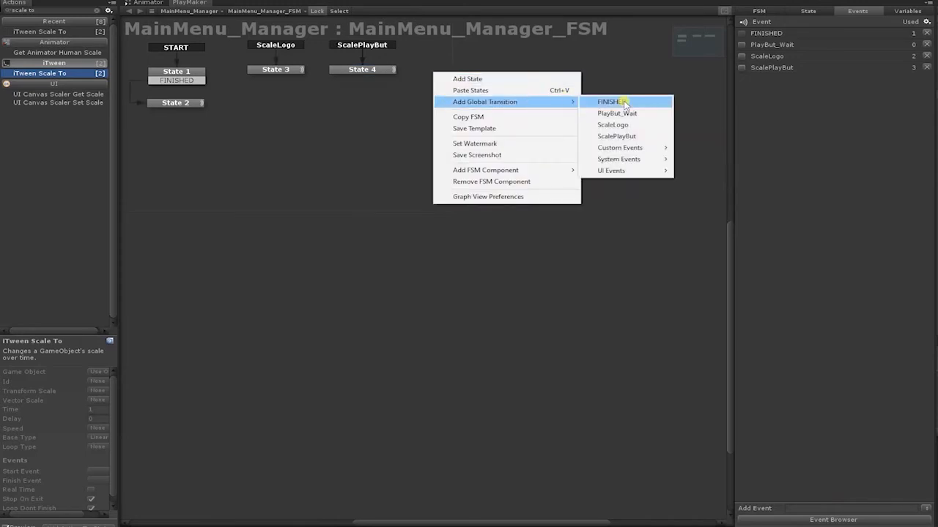
left_click(626, 113)
Set the Finish Event of State 4's iTween Scale To action to PlayBut_Wait.
left_click(381, 71)
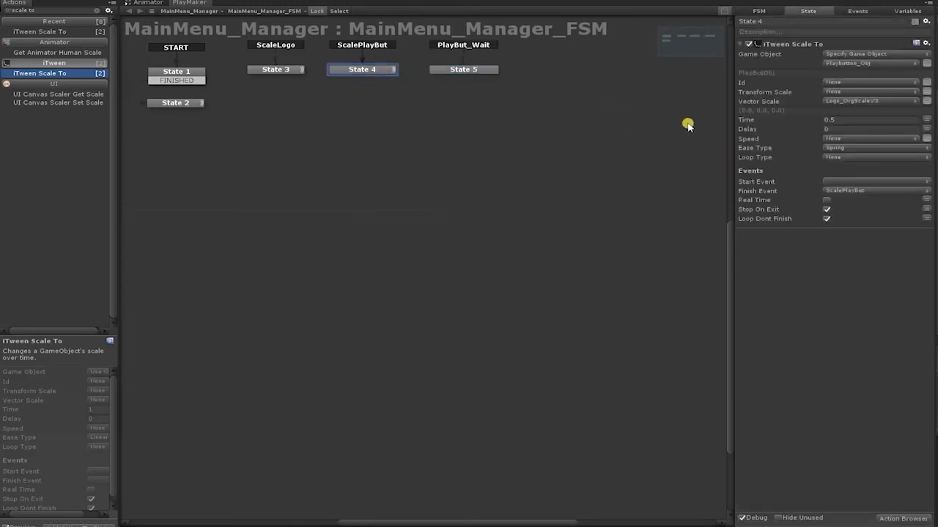
left_click(864, 192)
left_click(876, 225)
Broaden the action search to "scale".
key("BackSpace")
key("BackSpace")
key("BackSpace")
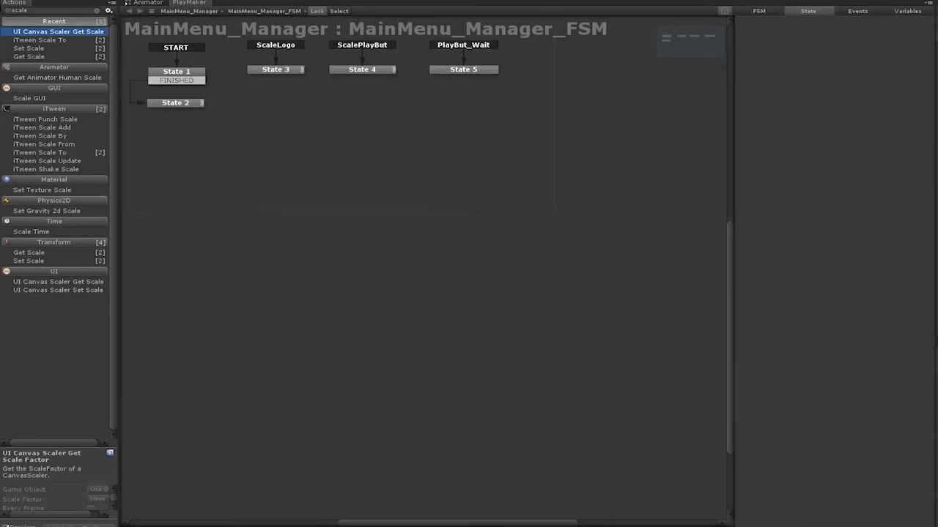
Run the scene to test the scale animations, and check the FSM's variables and State 1's Get Scale actions.
left_click(450, 20)
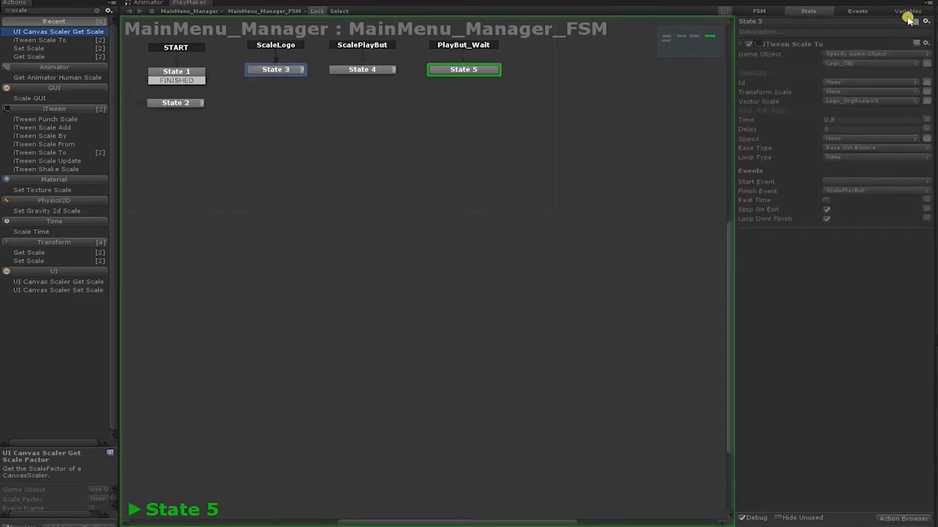
left_click(906, 11)
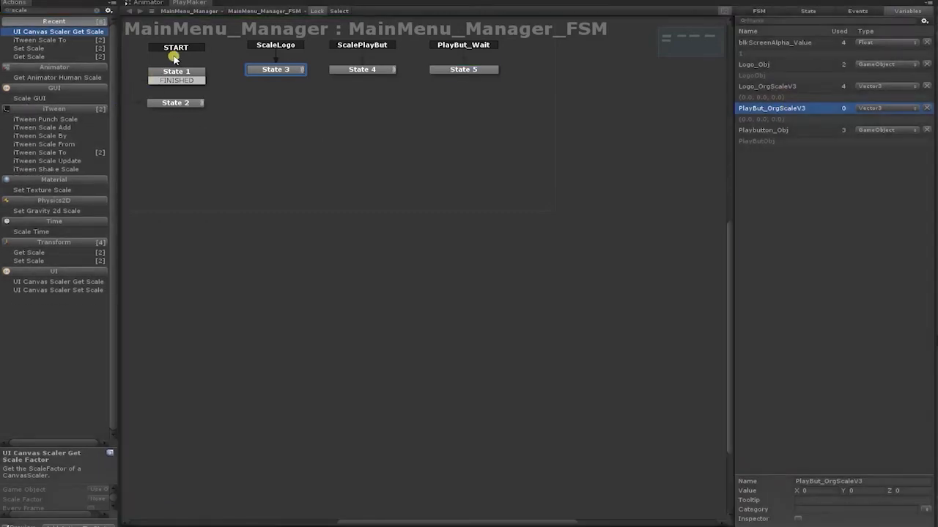
left_click(175, 71)
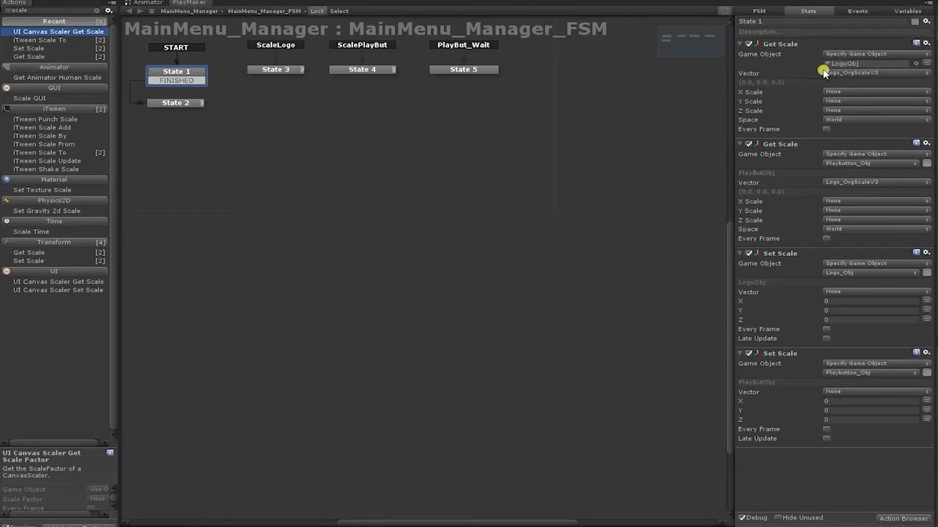
Delete State 1's FINISHED transition, then disable and collapse its two Set Scale actions.
right_click(193, 81)
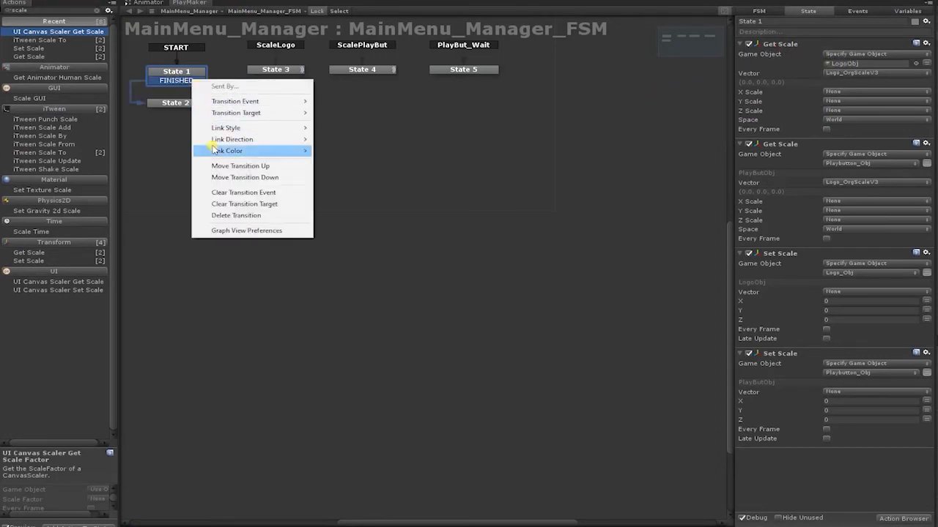
left_click(234, 216)
left_click(748, 253)
left_click(748, 353)
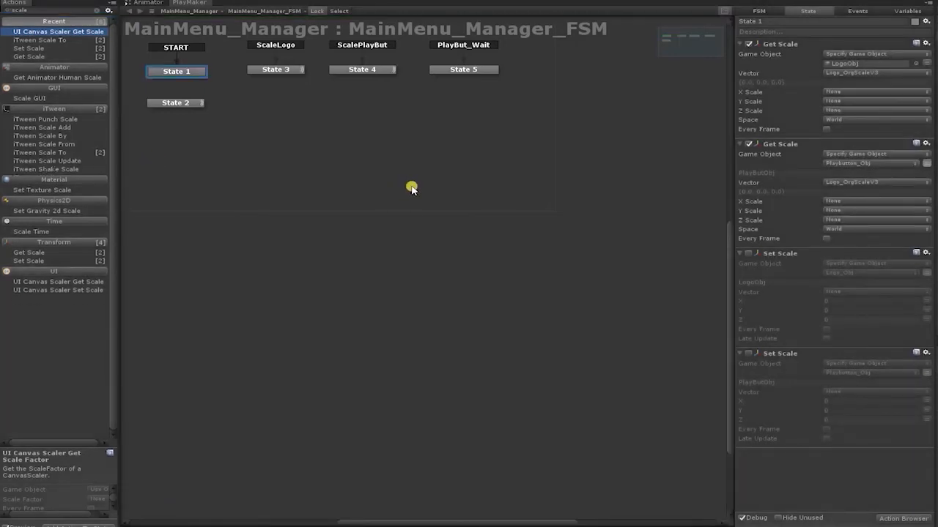
left_click(740, 253)
left_click(740, 265)
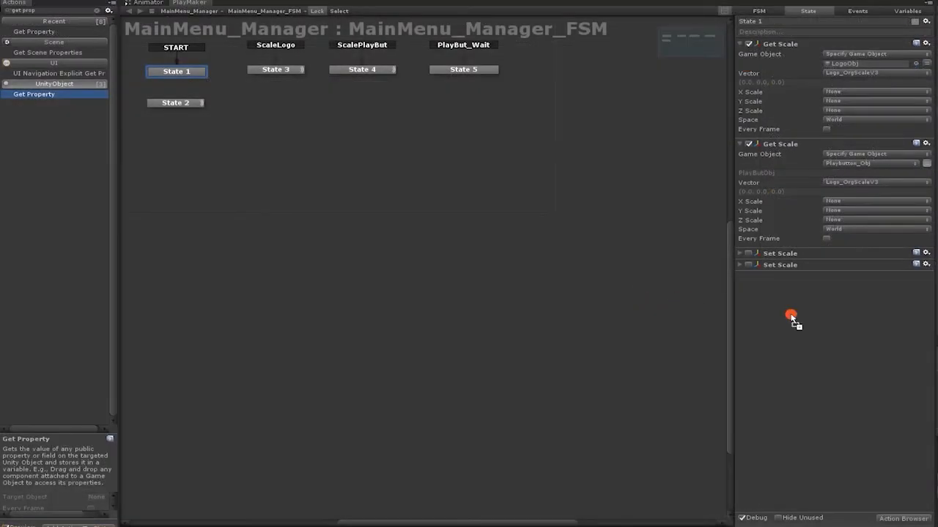
Add Get Property actions to State 1 for the Rect Transforms of LogoObj and PlayButObj.
left_click_drag(791, 318, 818, 301)
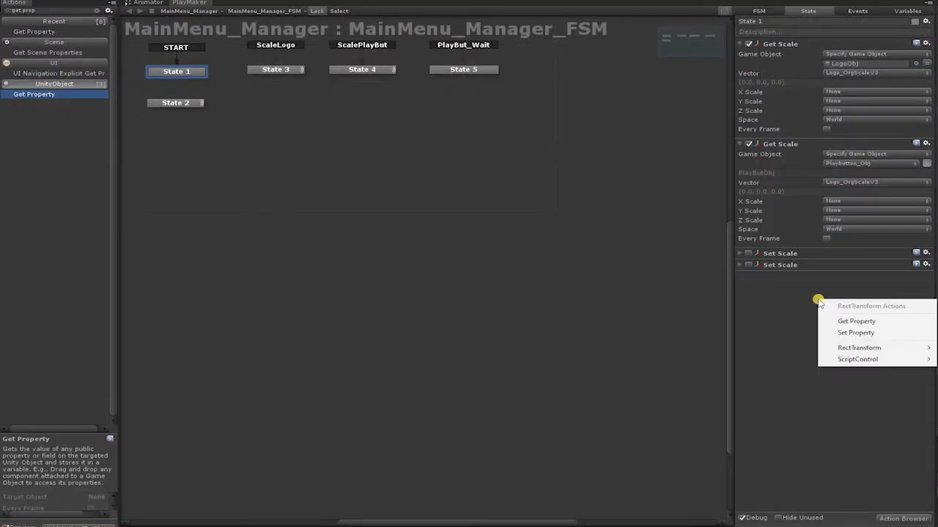
left_click(856, 321)
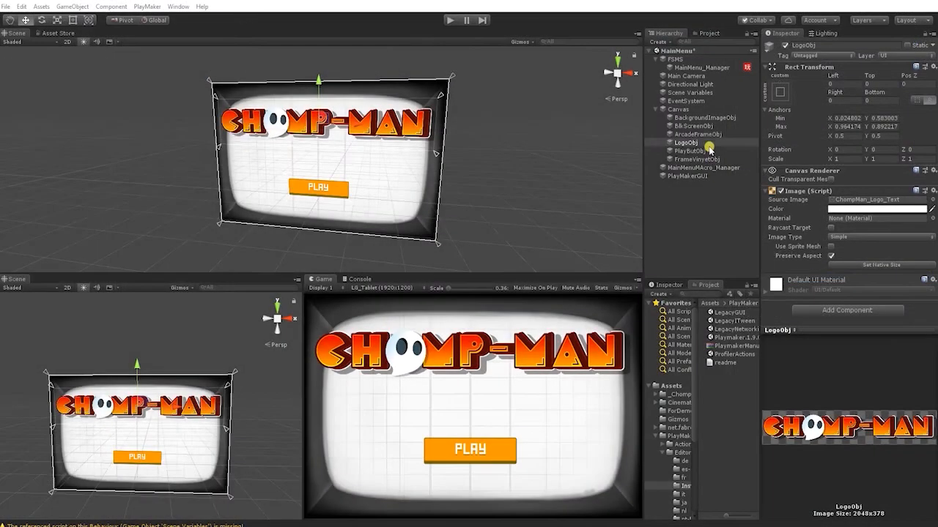
left_click(702, 150)
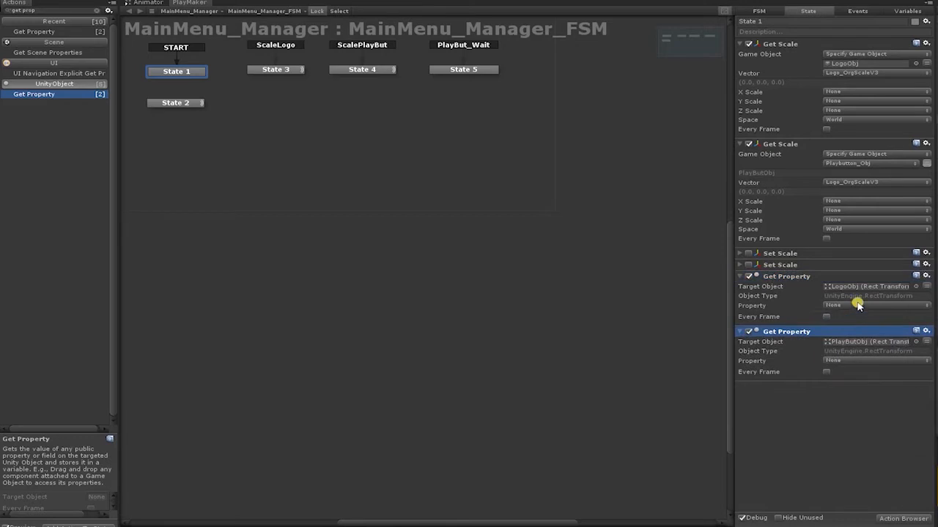
Set both Get Property actions to localScale, storing the logo's in Logo_OrgScaleV3 and the play button's in PlayBut_OrgScaleV3.
left_click(854, 305)
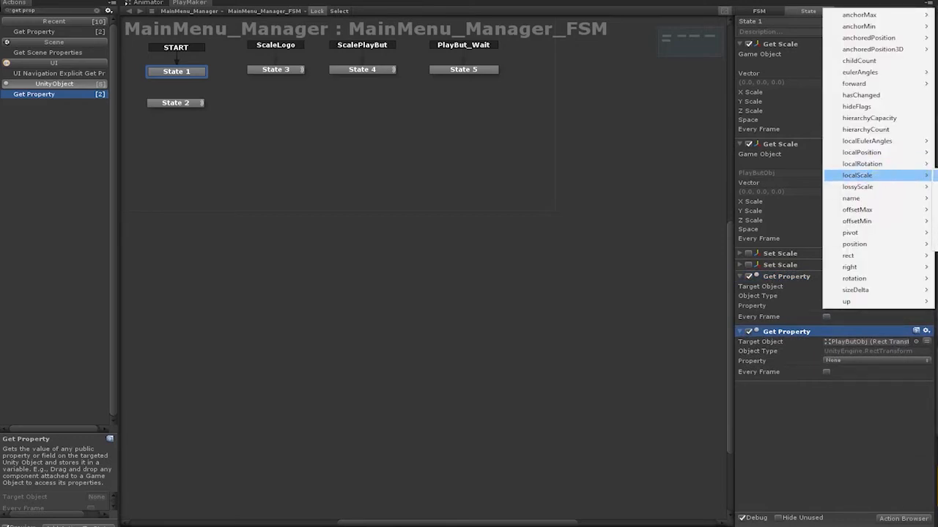
left_click(930, 175)
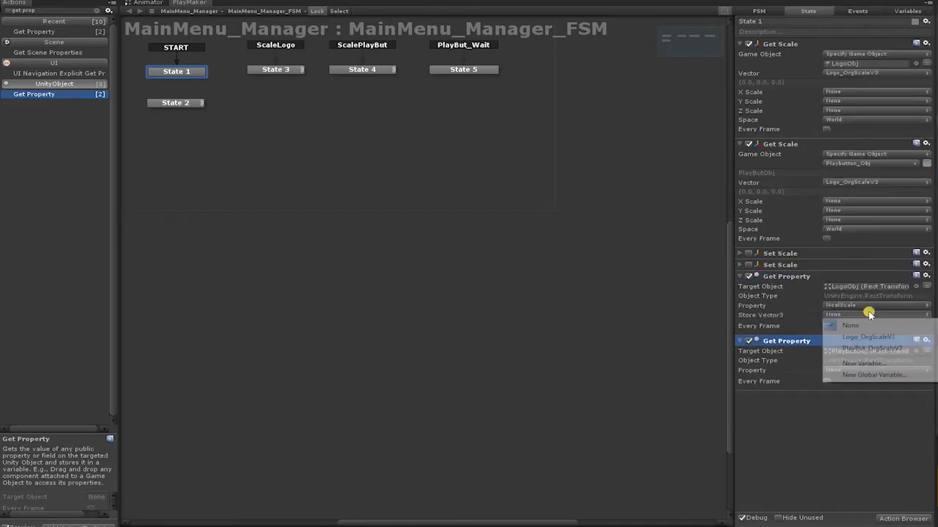
left_click(866, 307)
left_click(930, 250)
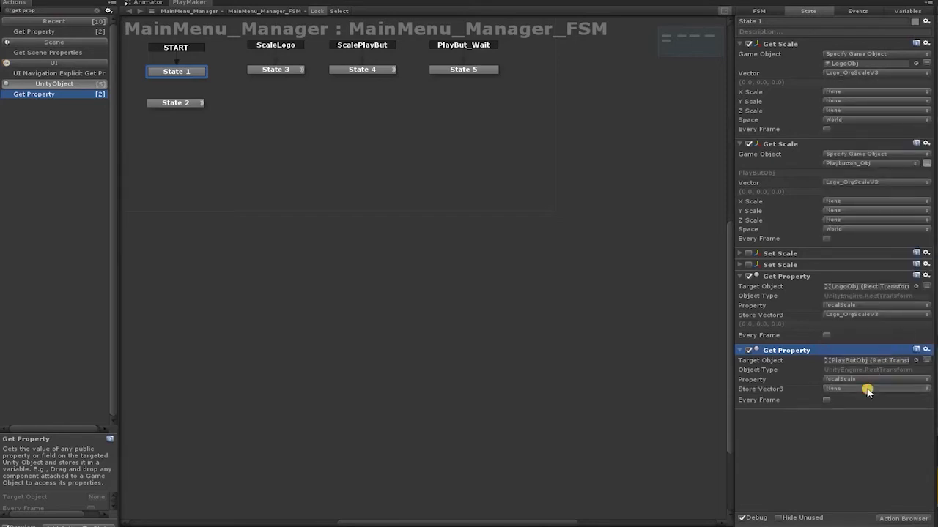
left_click(867, 392)
left_click(876, 421)
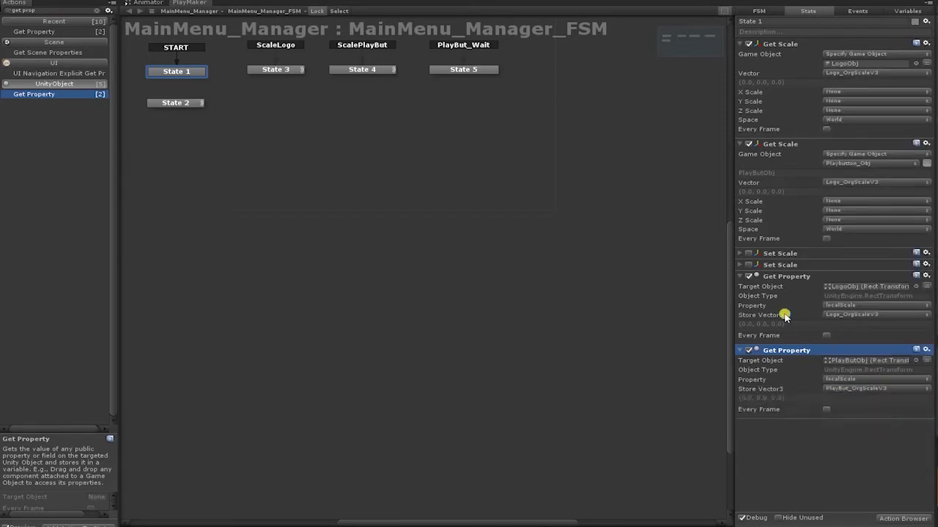
Disable and collapse State 1's two Get Scale actions, and move the Get Property actions above the Set Scale actions.
left_click(743, 144)
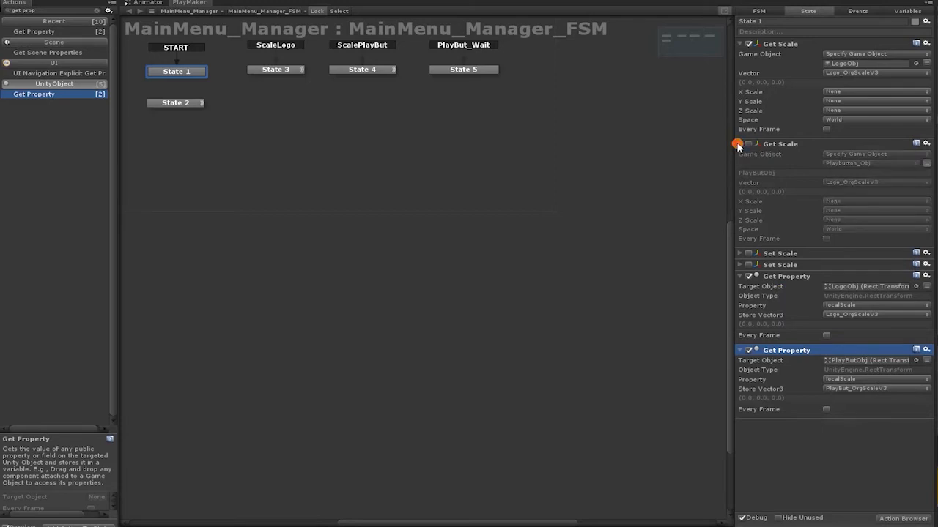
left_click(739, 144)
left_click(748, 44)
left_click(739, 44)
left_click_drag(788, 97, 782, 70)
left_click(787, 163)
left_click_drag(789, 167, 783, 143)
left_click_drag(783, 142, 782, 141)
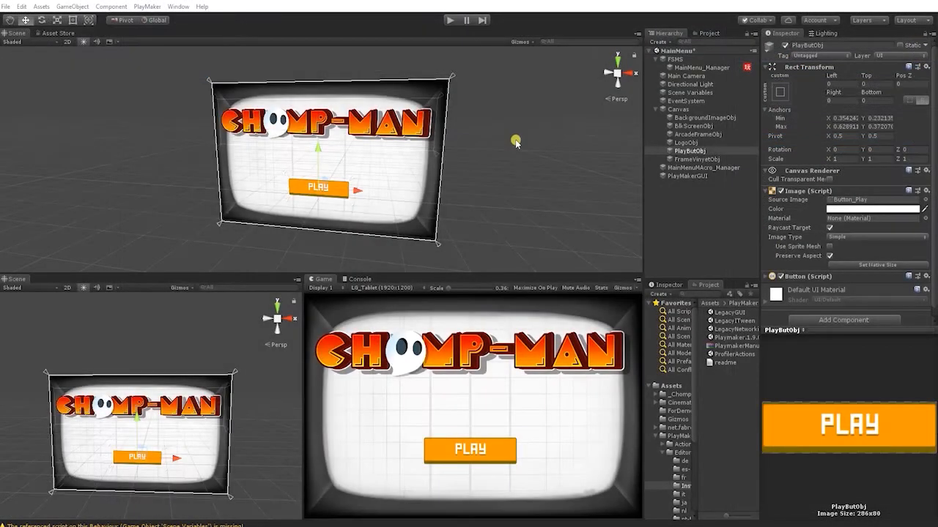
Run the scene and inspect the MainMenu_Manager FSM to check the scales captured by State 1.
left_click(448, 19)
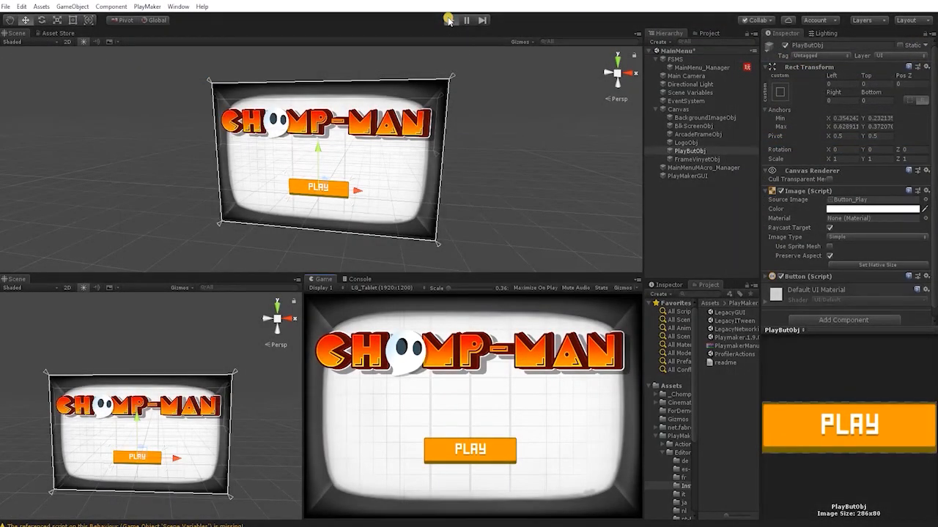
left_click(679, 68)
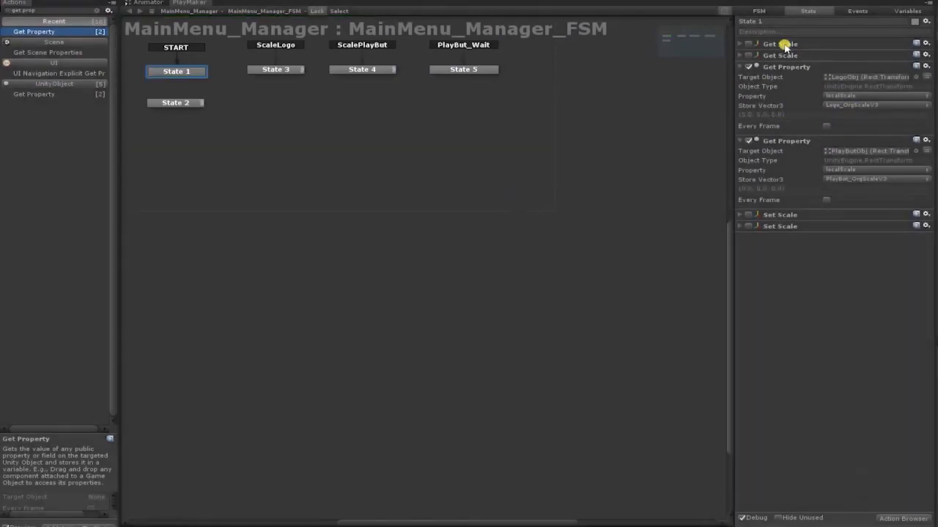
Delete the two disabled Get Scale actions from State 1.
left_click(785, 46)
key("Delete")
left_click(793, 48)
key("Delete")
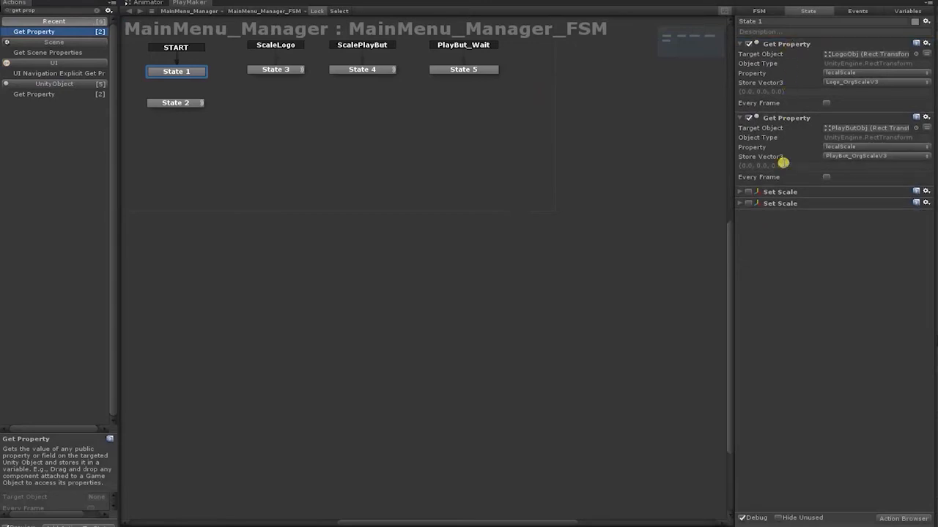
Re-enable State 1's two Set Scale actions and connect State 1 to State 2 with a FINISHED transition.
left_click(745, 193)
left_click(748, 203)
left_click(180, 73)
left_click(182, 72, "ctrl")
left_click_drag(198, 79, 200, 101)
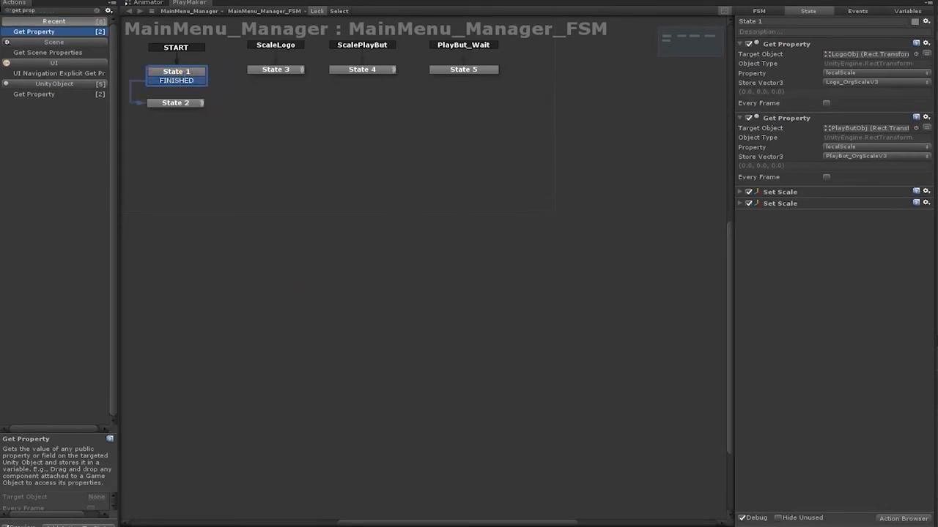
Run the scene to test the logo and play button scale-in animations.
left_click(296, 144)
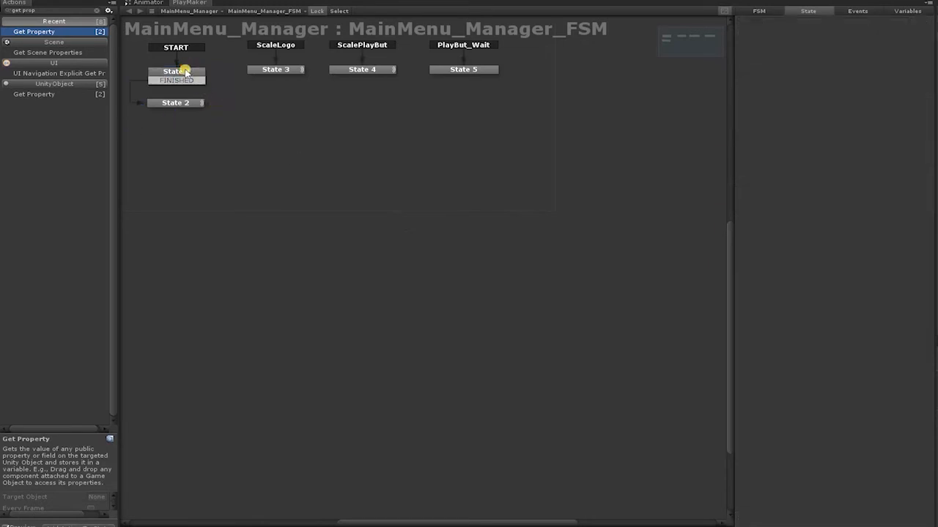
left_click(186, 70)
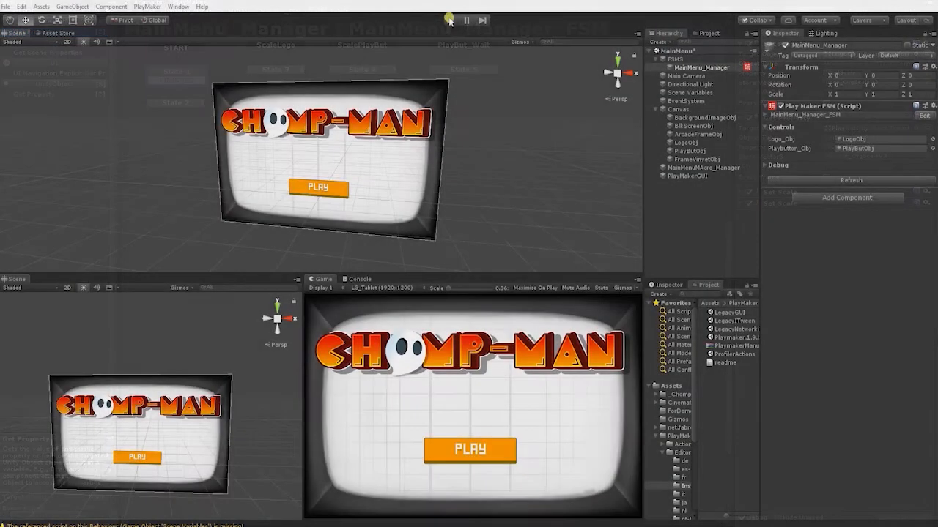
left_click(451, 19)
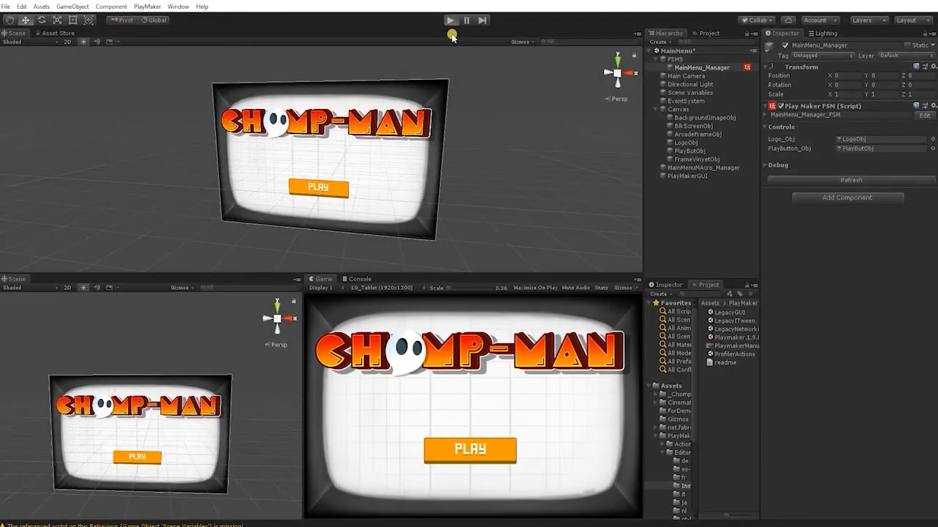
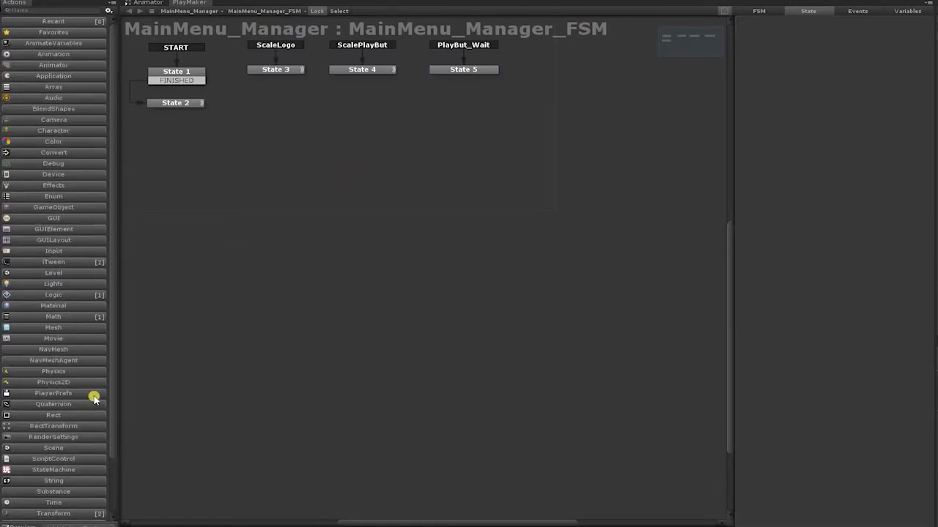
Add an iTween Scale Add action to State 5.
scroll(94, 399, "down", 3)
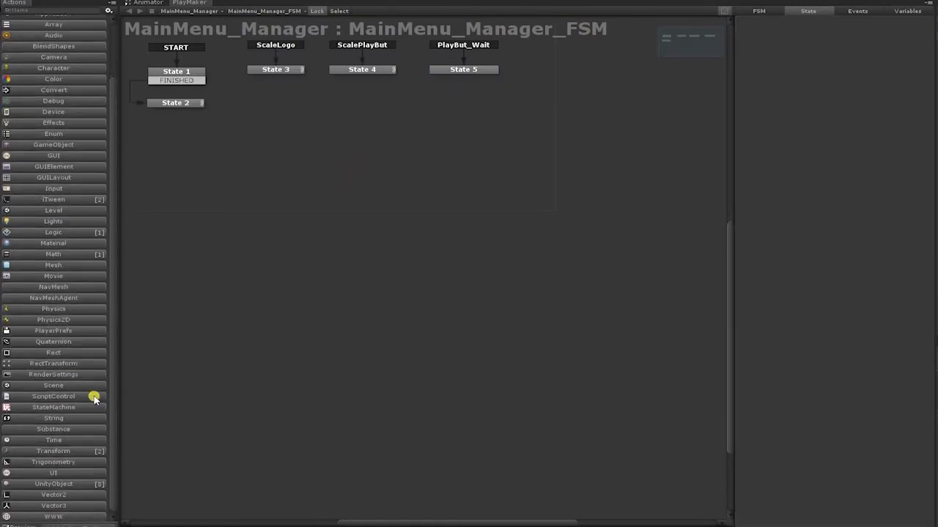
left_click(46, 200)
scroll(63, 247, "down", 3)
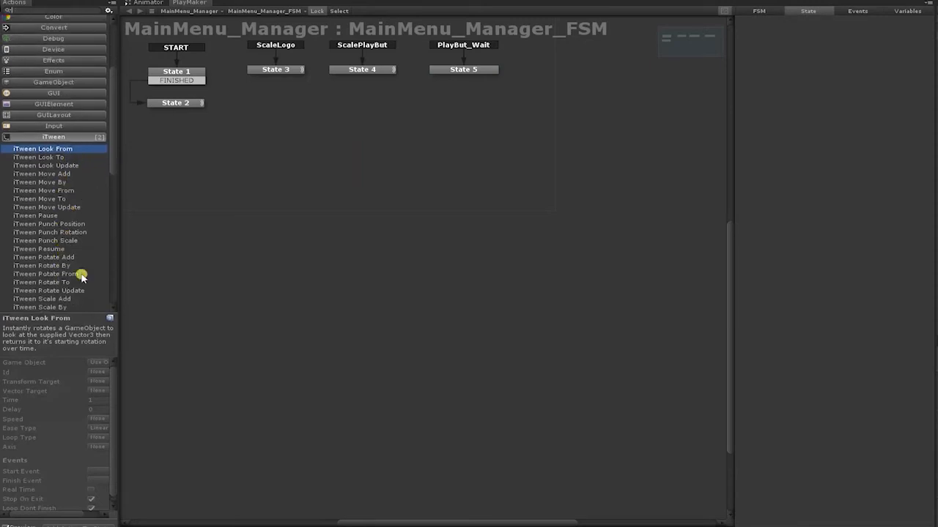
left_click(59, 300)
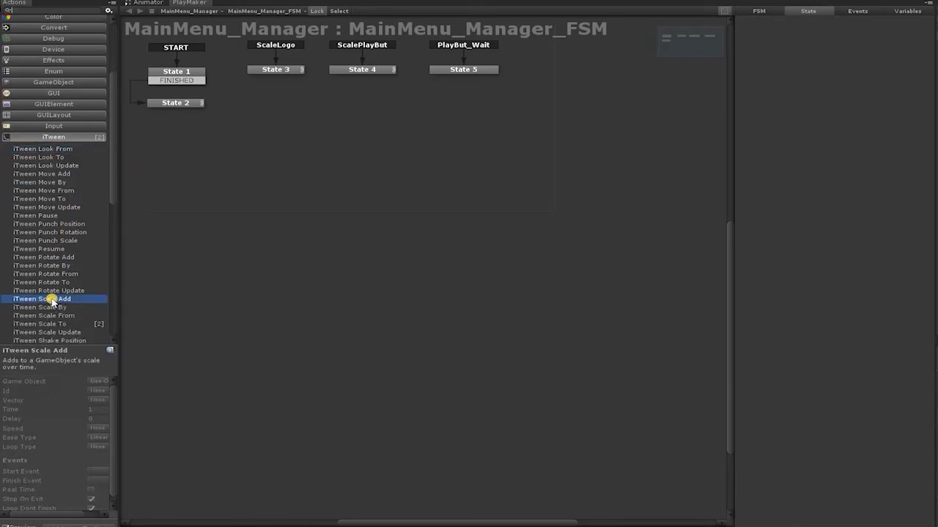
left_click(457, 69)
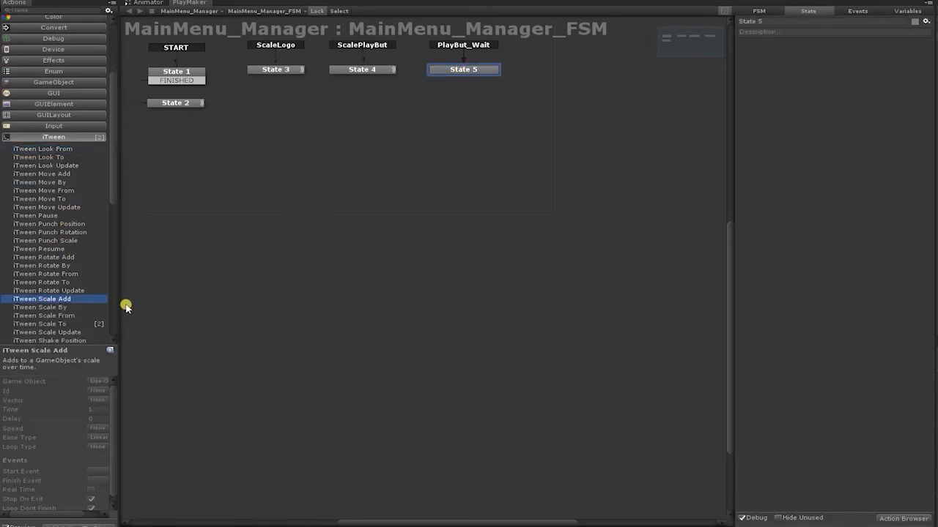
double_click(67, 299)
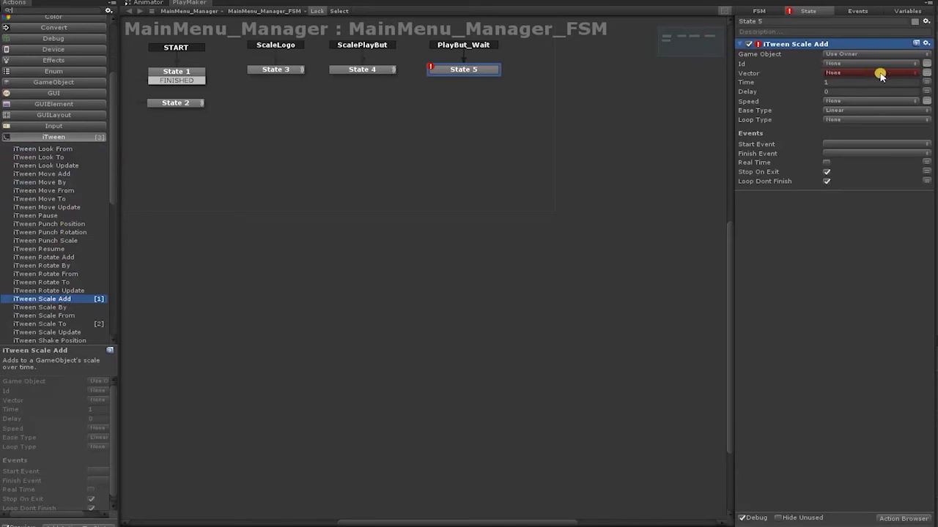
Specify the Playbutton_Obj variable as the game object of the iTween Scale Add action.
left_click(873, 53)
left_click(875, 76)
left_click(927, 63)
left_click(879, 95)
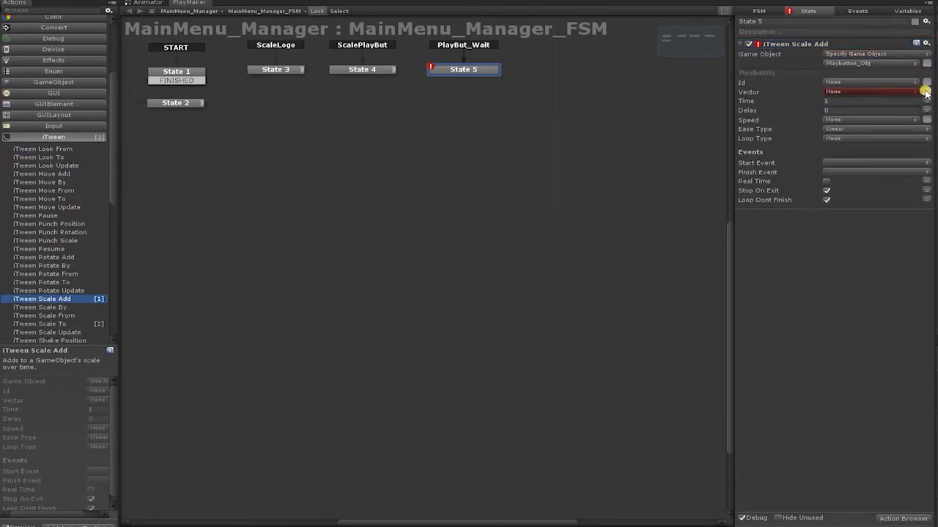
Set the Scale Add vector to direct values of 0.15 for X, Y and Z.
left_click(925, 92)
left_click(844, 91)
type("15")
left_click(871, 92)
type(".15")
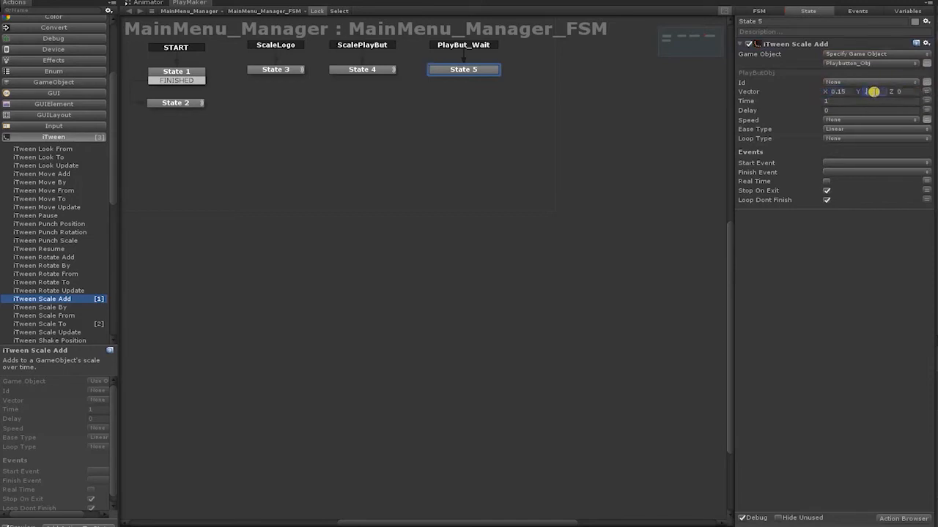
left_click(899, 91)
type(".15")
Set the Scale Add time to 0.5 and its loop type to Ping Pong.
left_click(839, 102)
type("0.5")
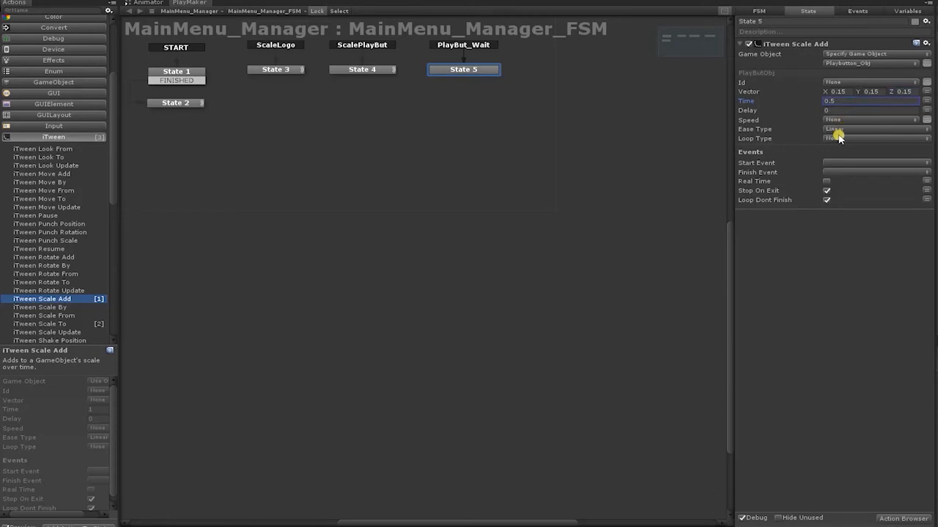
left_click(837, 138)
left_click(851, 172)
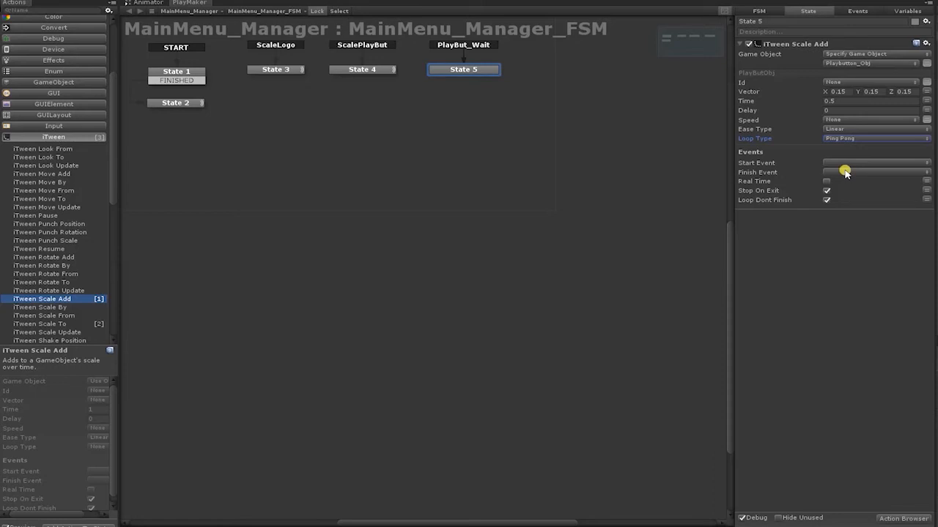
Search the actions for "on click" and add UI Button On Click Event to State 5.
left_click(84, 138)
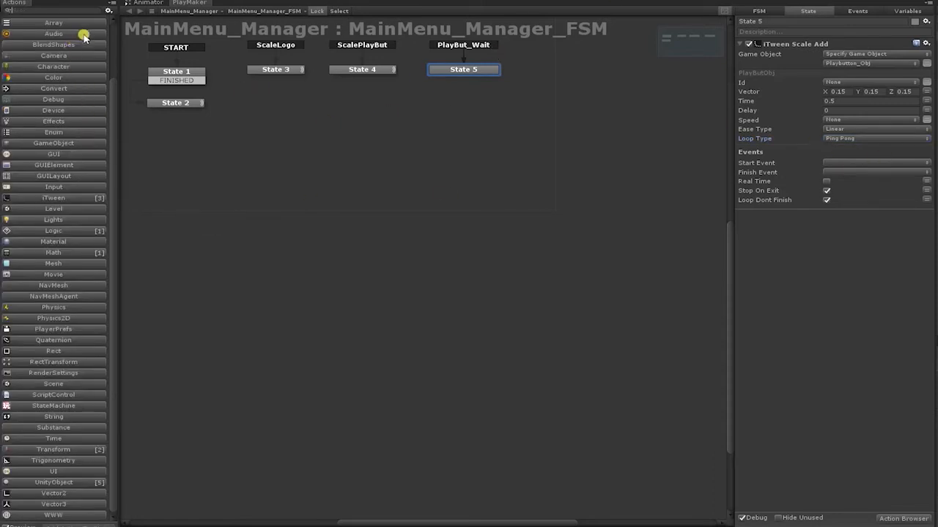
left_click(60, 9)
type("on click")
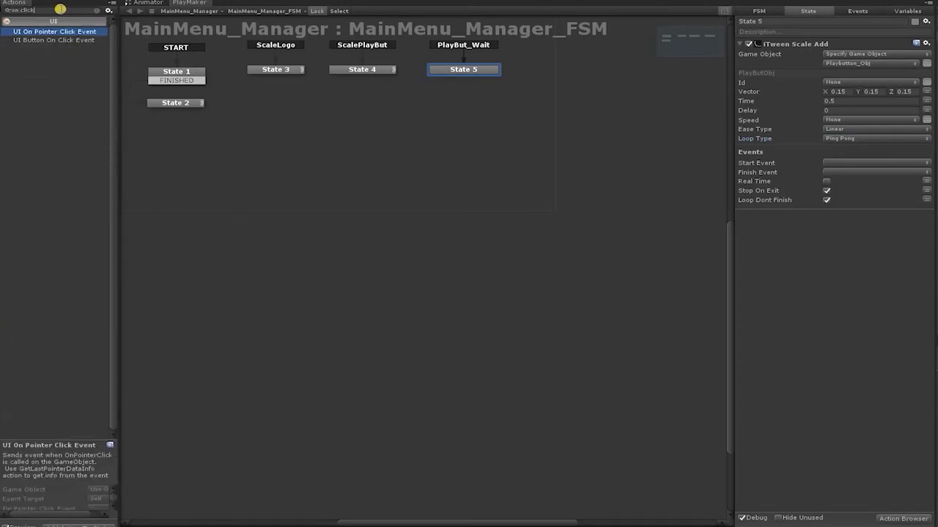
key("Down")
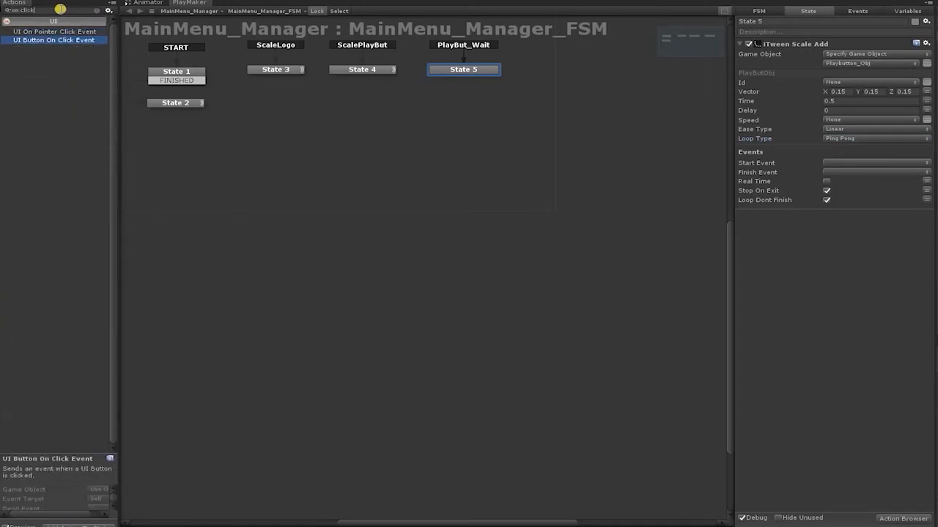
key("Return")
Specify the Playbutton_Obj variable as the game object of the UI Button On Click Event action.
left_click(850, 225)
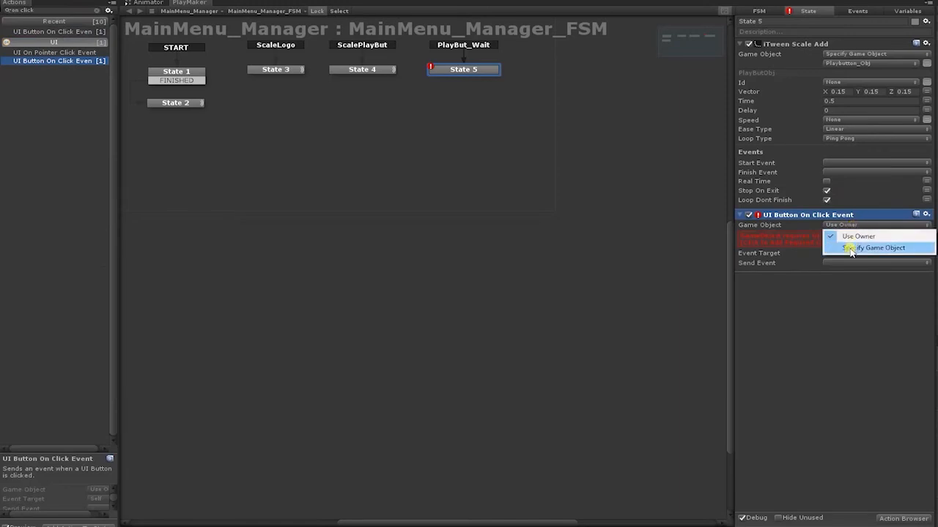
left_click(849, 251)
left_click(926, 234)
left_click(885, 234)
left_click(879, 268)
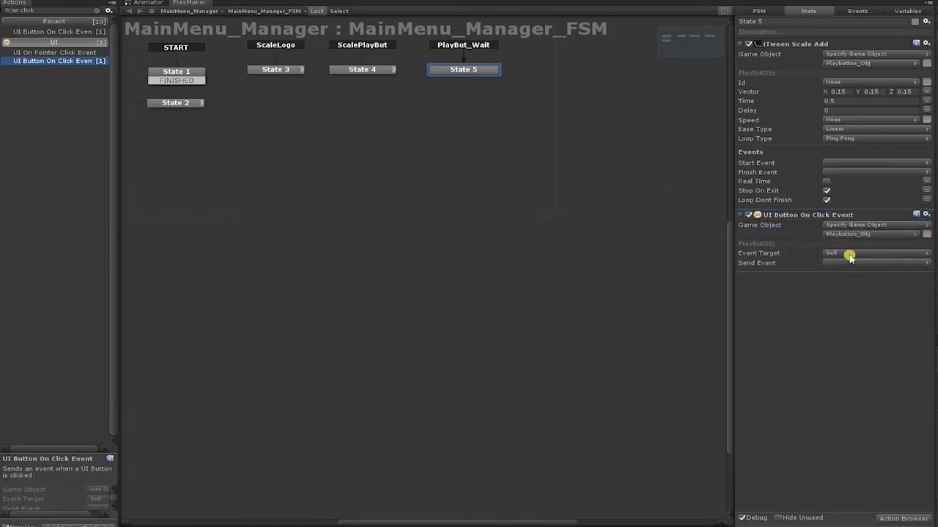
Create a new event named LoadLevel as the send event of State 5's UI Button On Click Event.
left_click(848, 253)
left_click(831, 262)
left_click(834, 263)
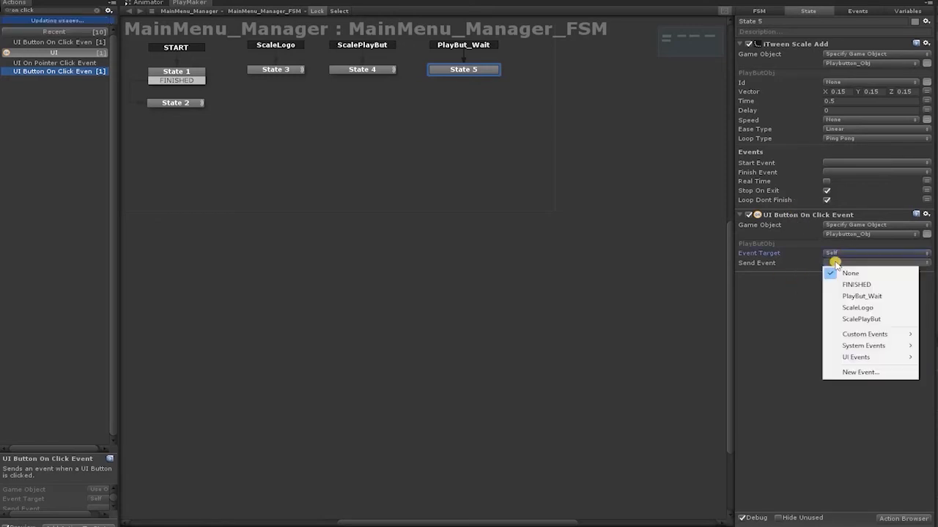
left_click(863, 372)
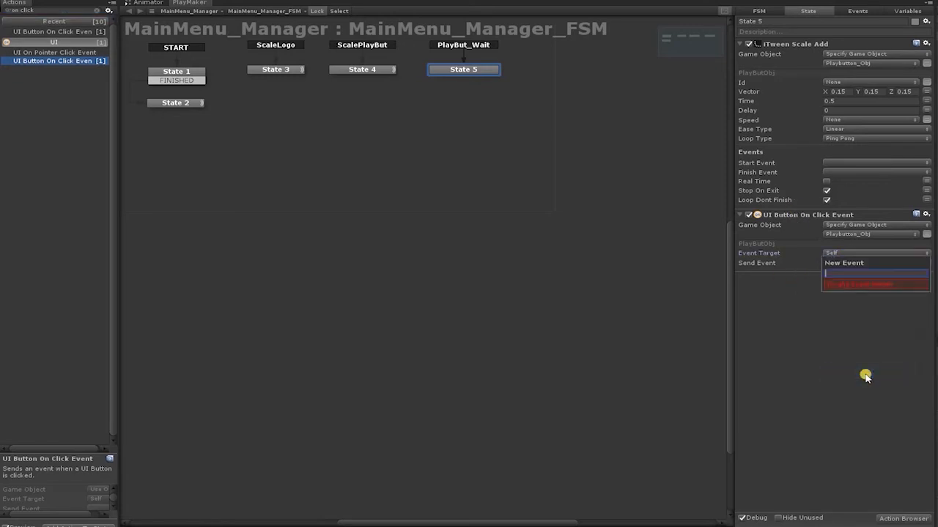
type("LoadLeve")
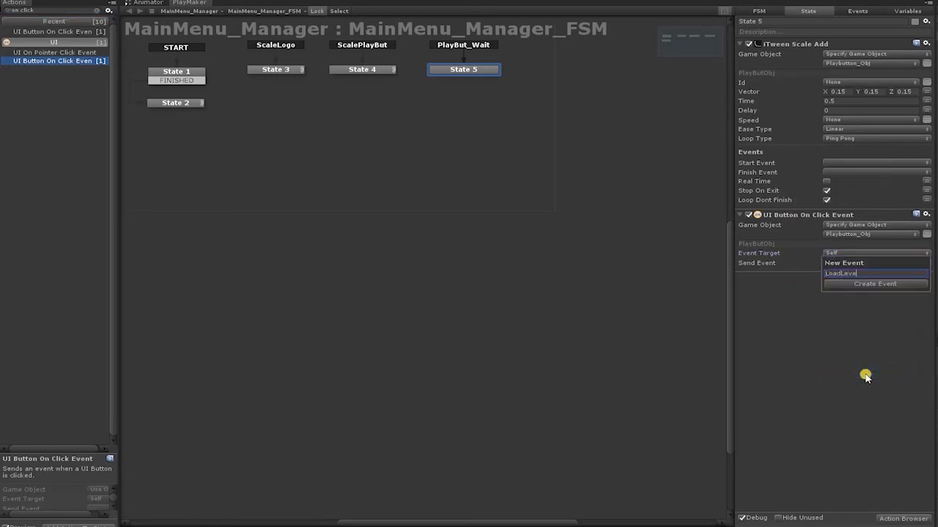
type("l")
key("Return")
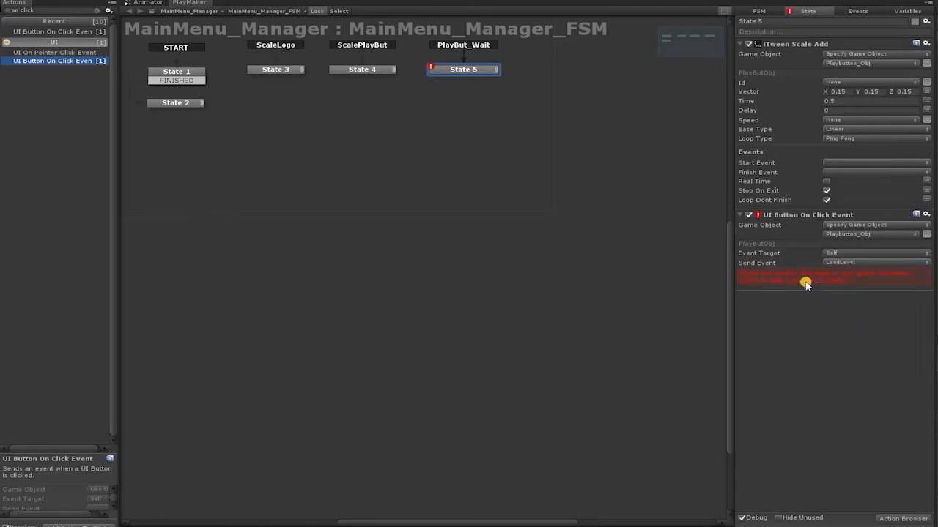
Add a global transition for the LoadLevel event in the empty graph area beside PlayBut_Wait.
right_click(542, 74)
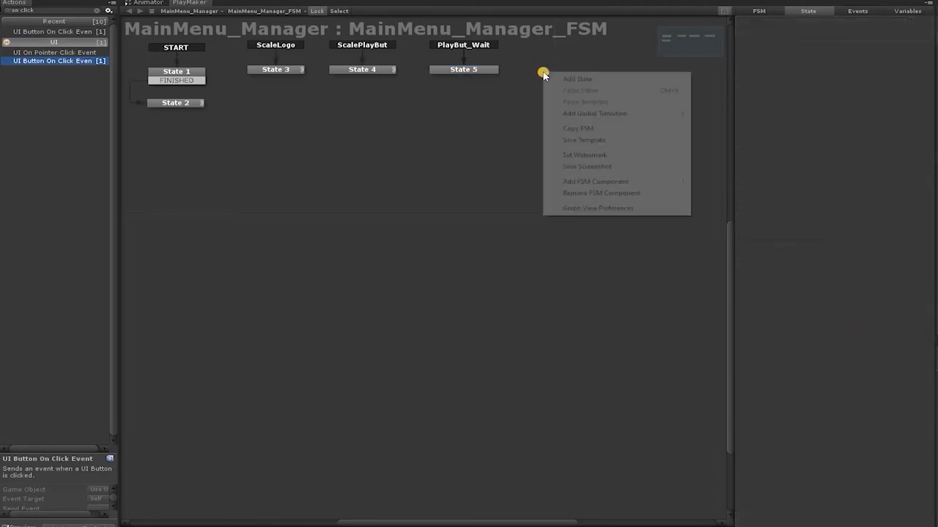
mouse_move(623, 115)
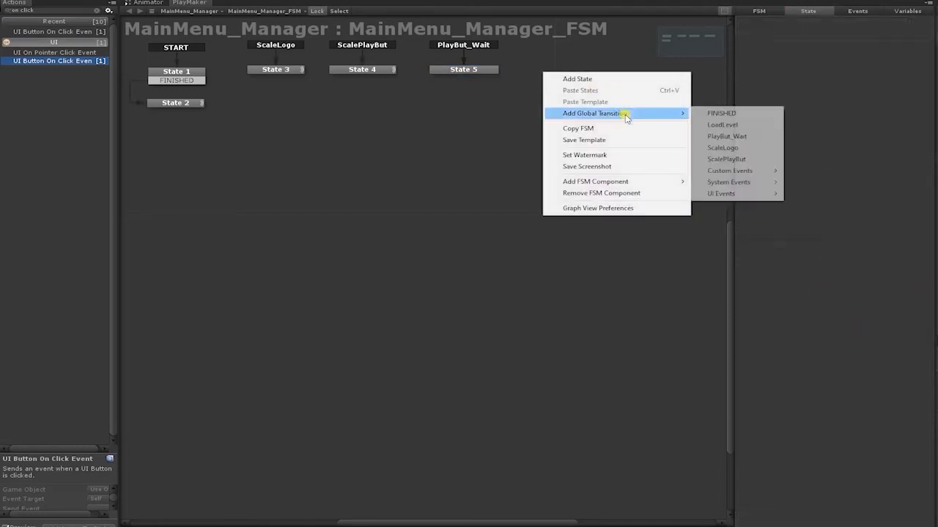
left_click(722, 126)
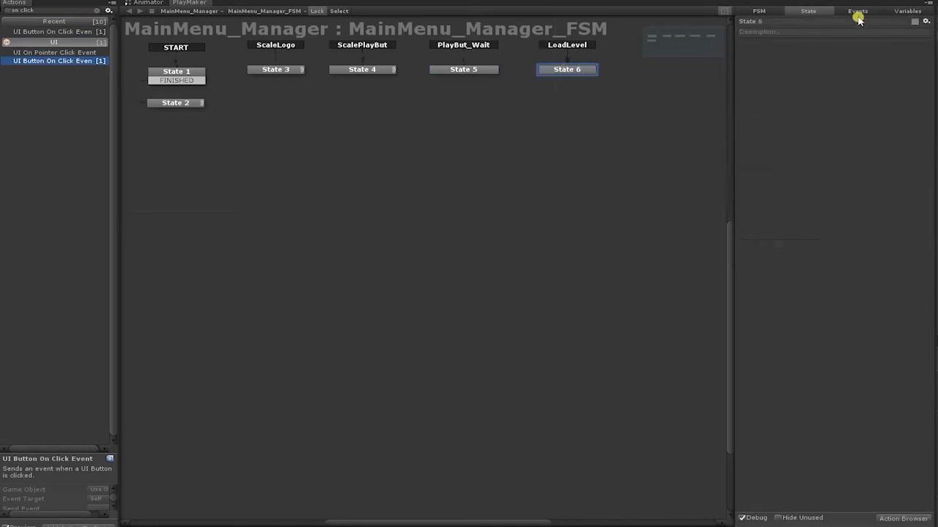
Search the actions for "load" and add the Load Level action to State 6.
left_click(97, 10)
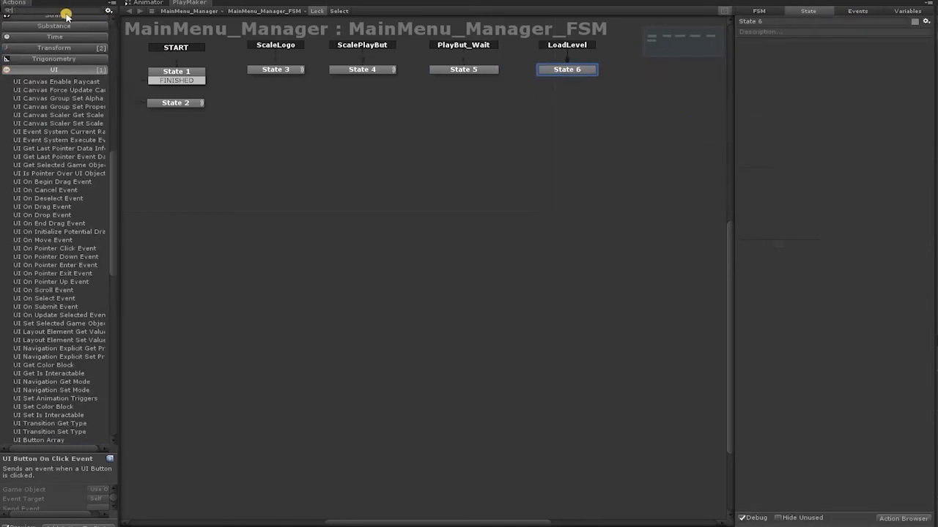
type("load")
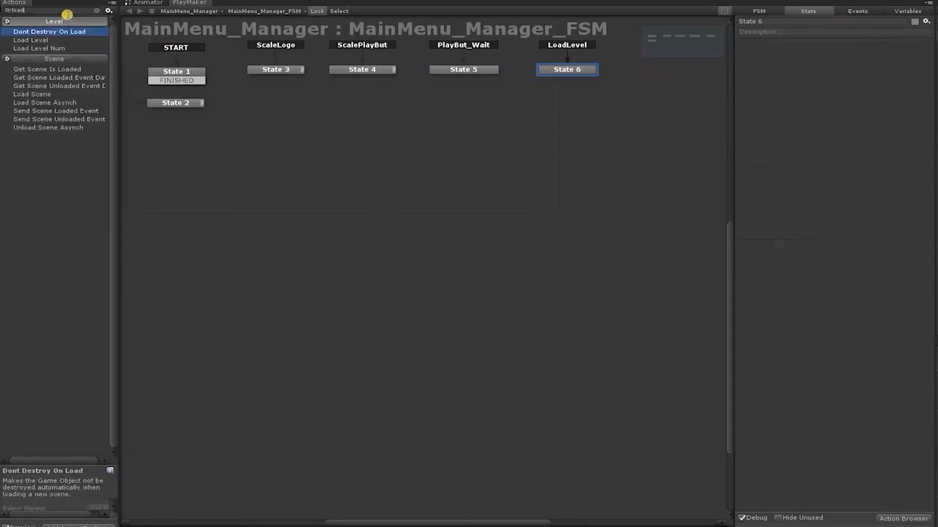
key("Down")
key("Return")
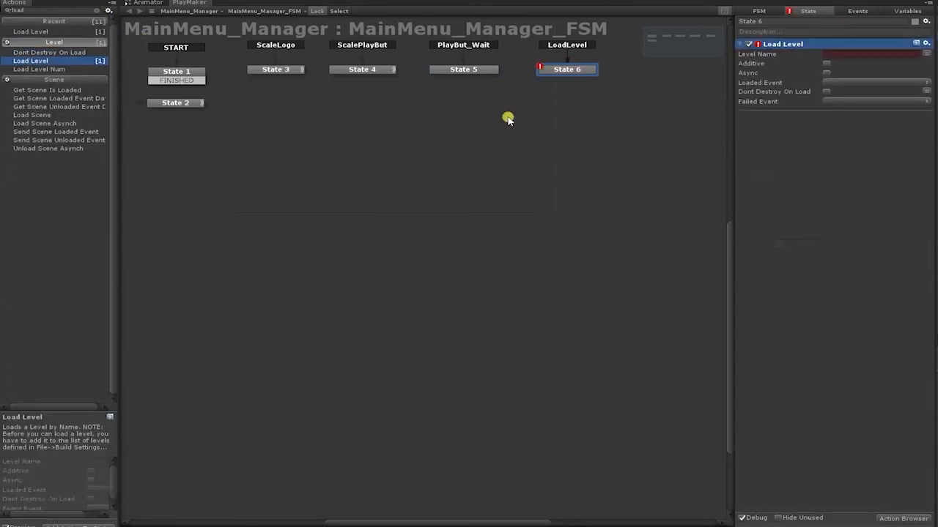
left_click(666, 100)
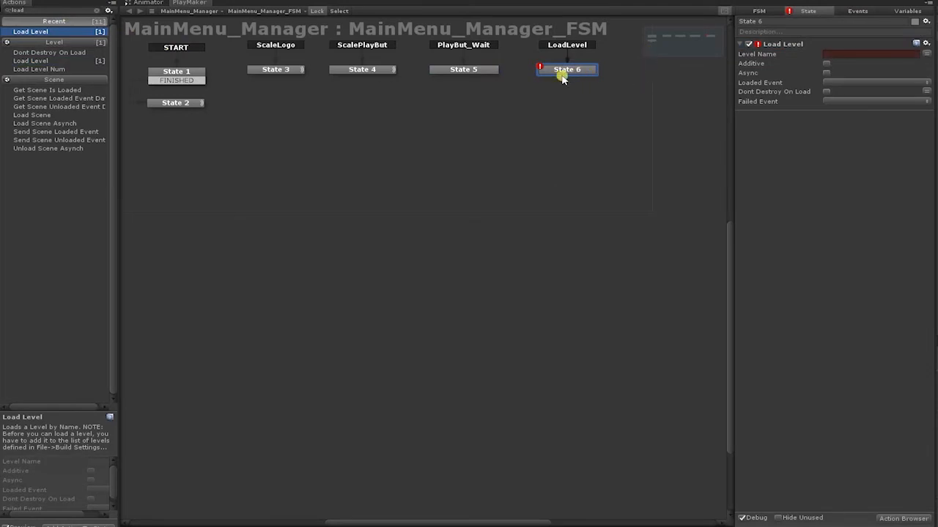
Set the send event of State 5's UI Button On Click Event to LoadLevel.
left_click(467, 72)
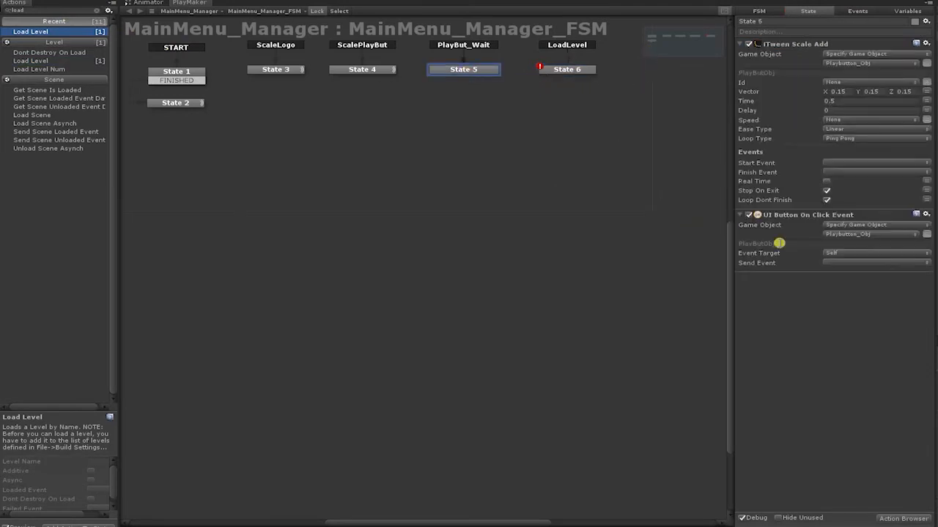
left_click(838, 263)
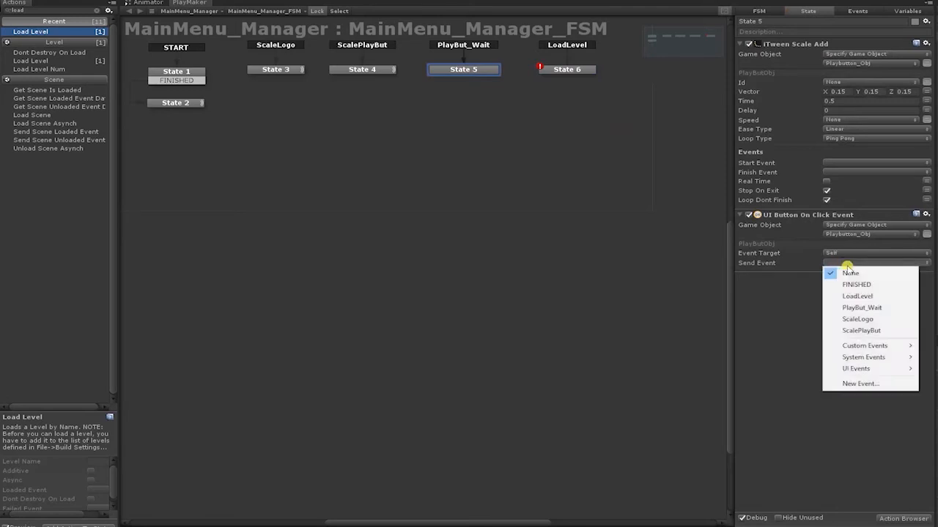
left_click(877, 296)
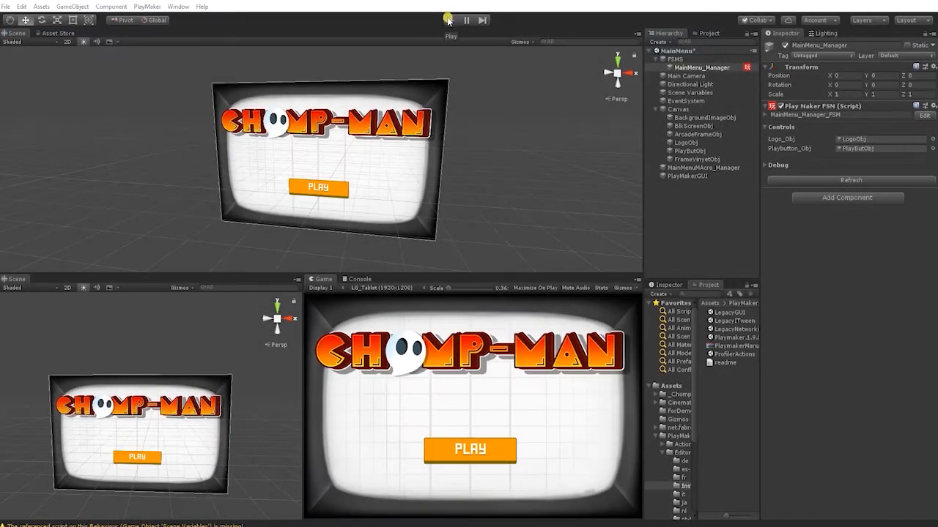
Play-test the main menu through to the load-level state and stop the game.
left_click(448, 20)
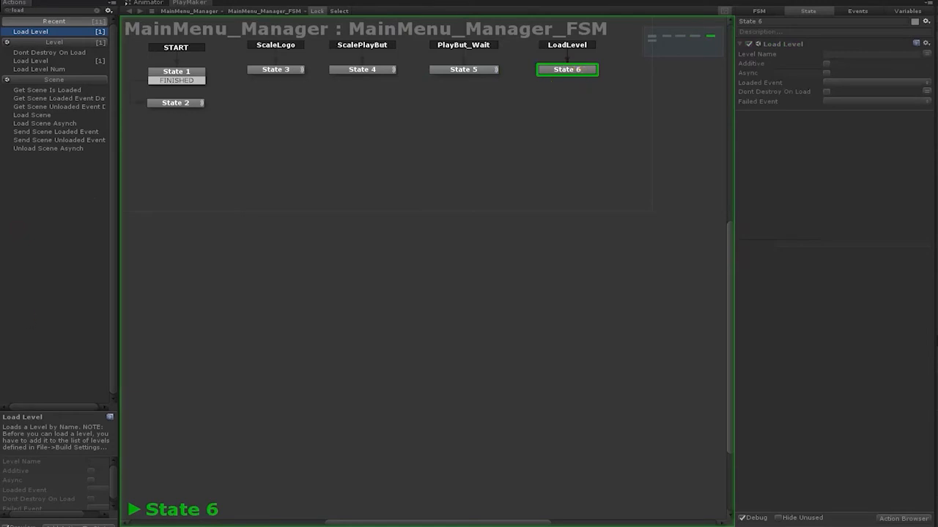
key("ctrl+p")
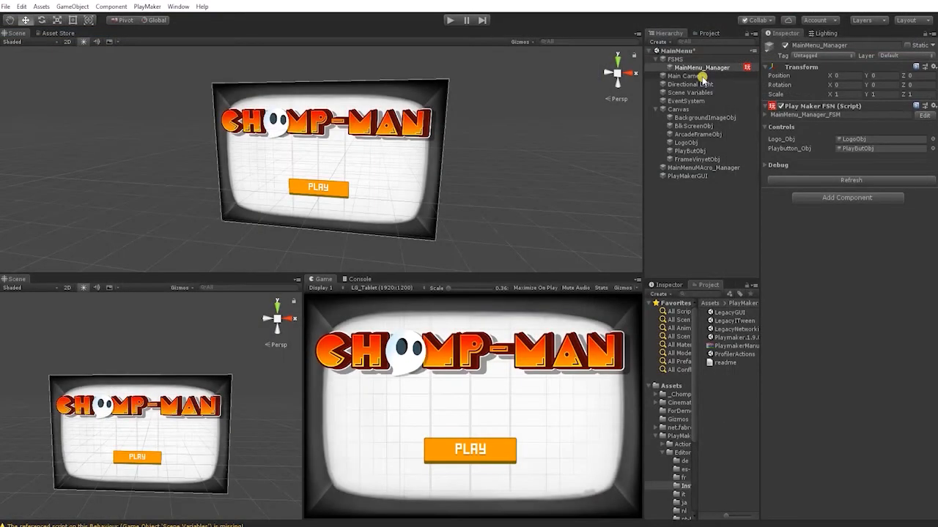
Create an empty child of Main Camera named Music_AudioSource and add an Audio Source component to it.
left_click(688, 77)
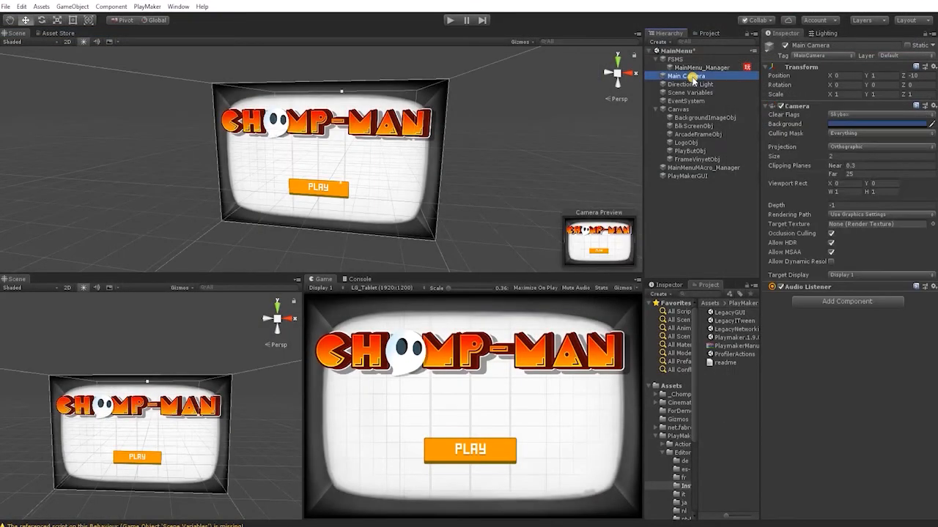
right_click(693, 80)
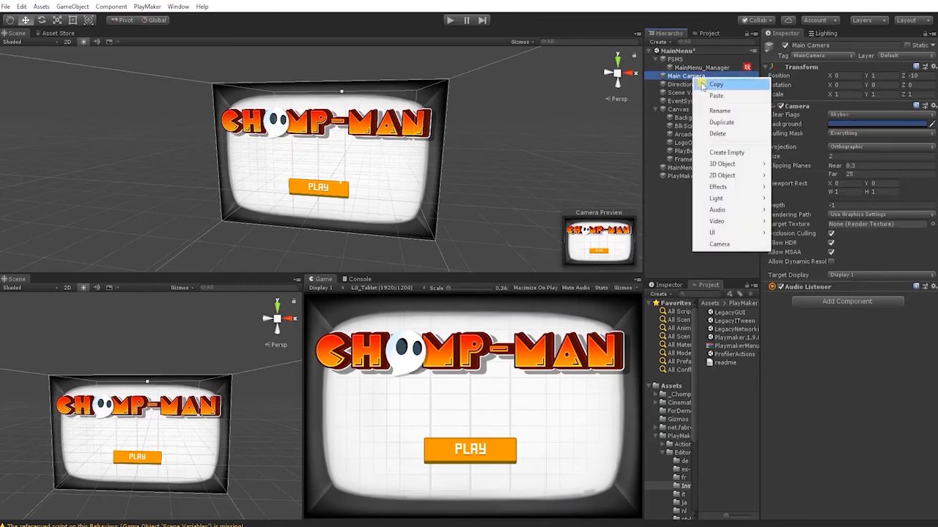
left_click(737, 153)
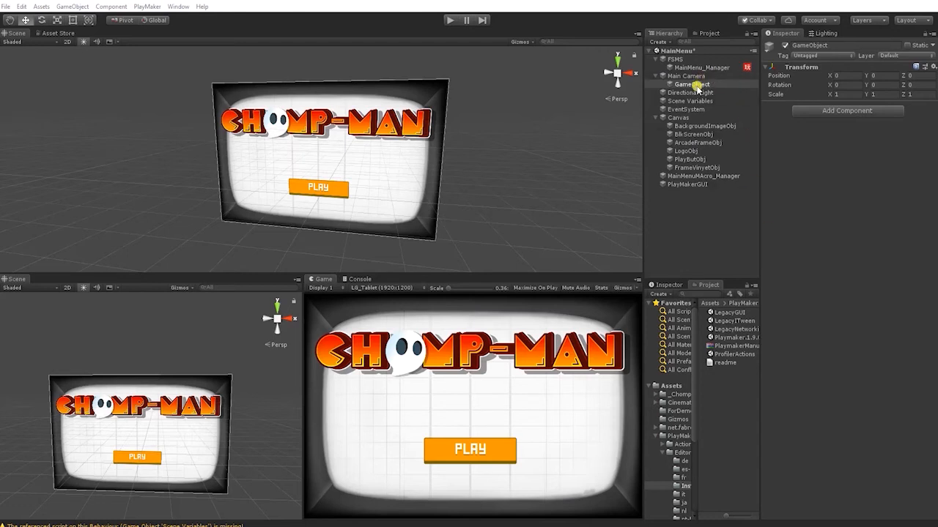
left_click(817, 45)
type("Music_")
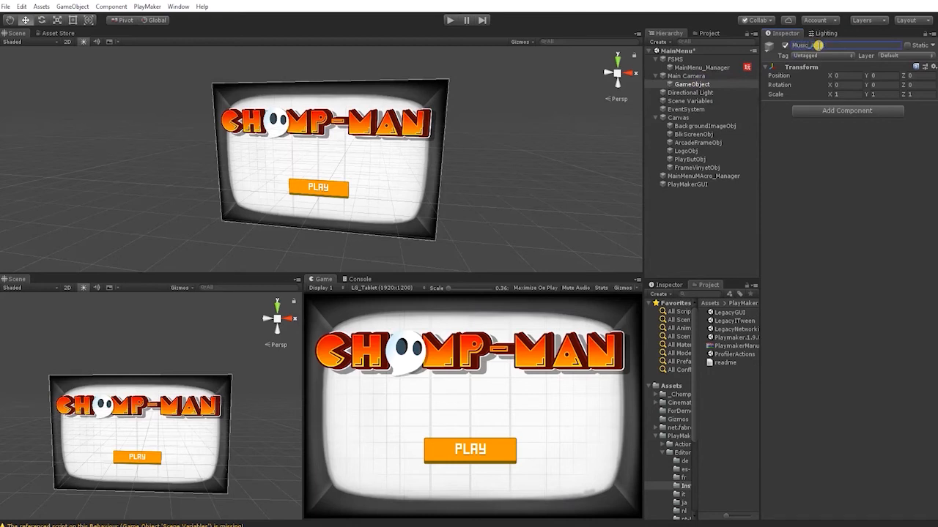
type("AudioSource")
key("Return")
left_click(818, 110)
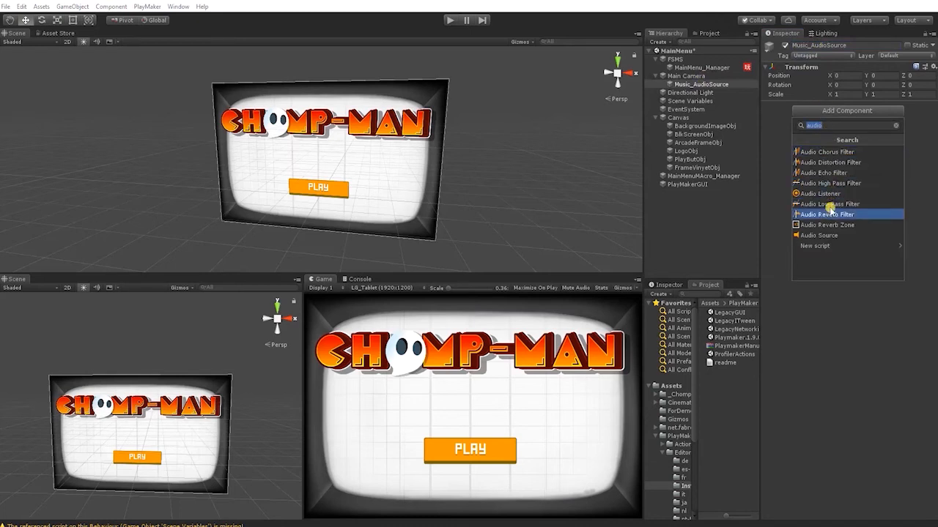
left_click(820, 235)
Duplicate Music_AudioSource and rename the copy SoundFx_AudioSource.
left_click(738, 87)
key("ctrl+d")
left_click(814, 45)
double_click(805, 45)
type("SoundFx")
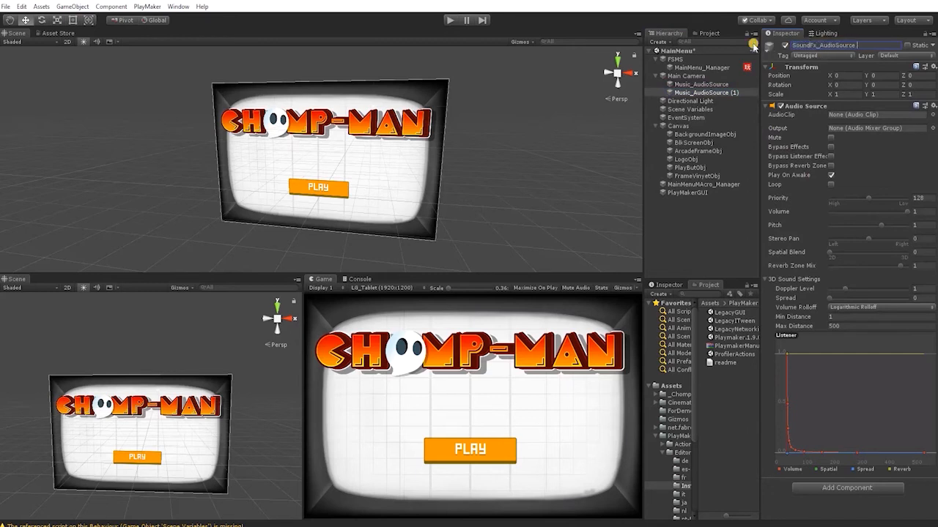
key("Return")
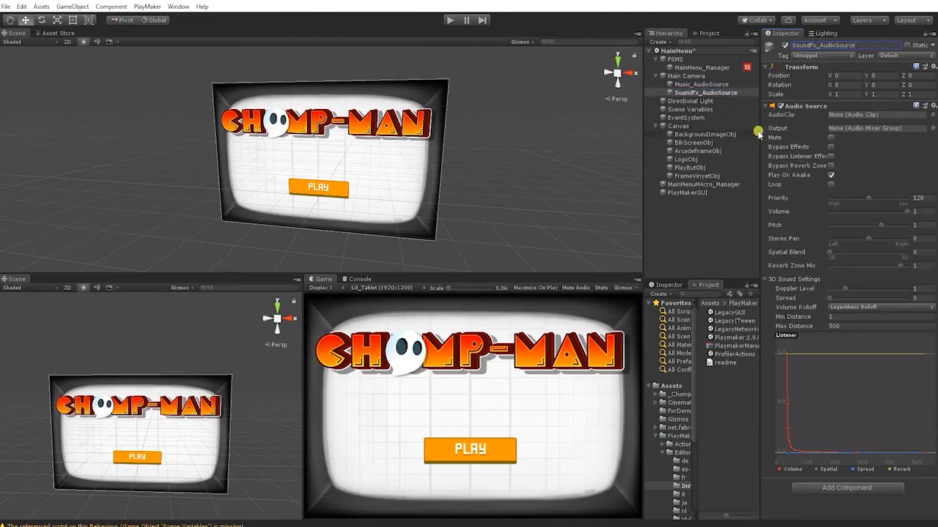
Assign the _audioblocks-80-s-dreamwave track from the _ChompMan-PM Audio/Music folder as Music_AudioSource's audio clip.
left_click(712, 85)
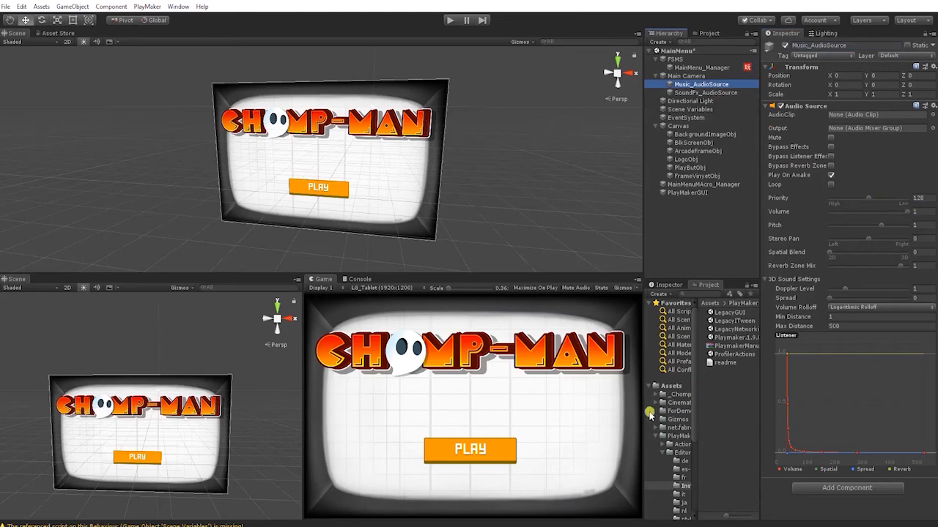
left_click_drag(642, 388, 612, 374)
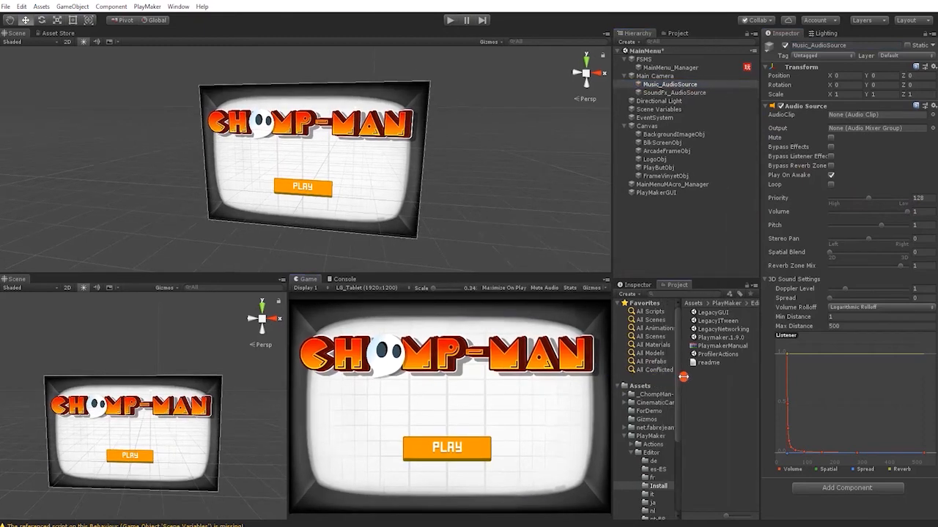
left_click(626, 394)
left_click(632, 411)
left_click(654, 428)
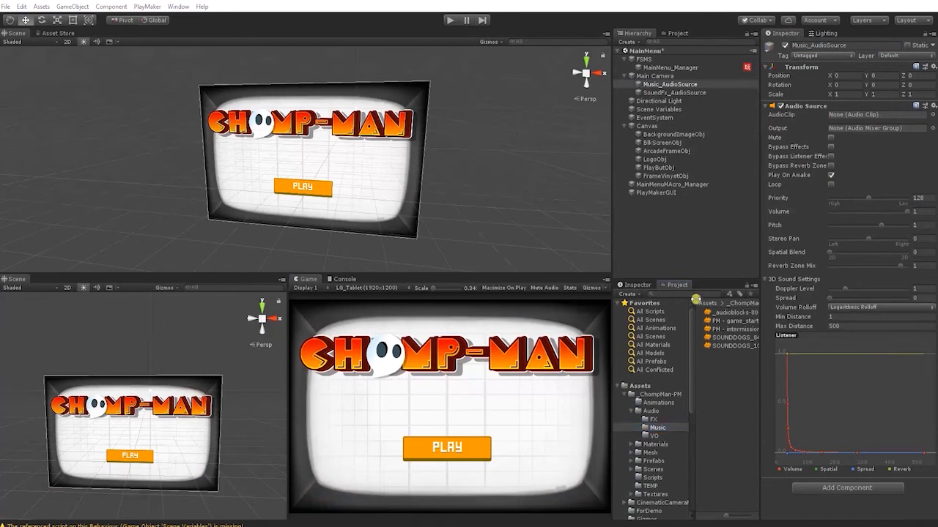
left_click_drag(734, 312, 843, 118)
Enable looping on the Audio Source of Music_AudioSource.
left_click(831, 184)
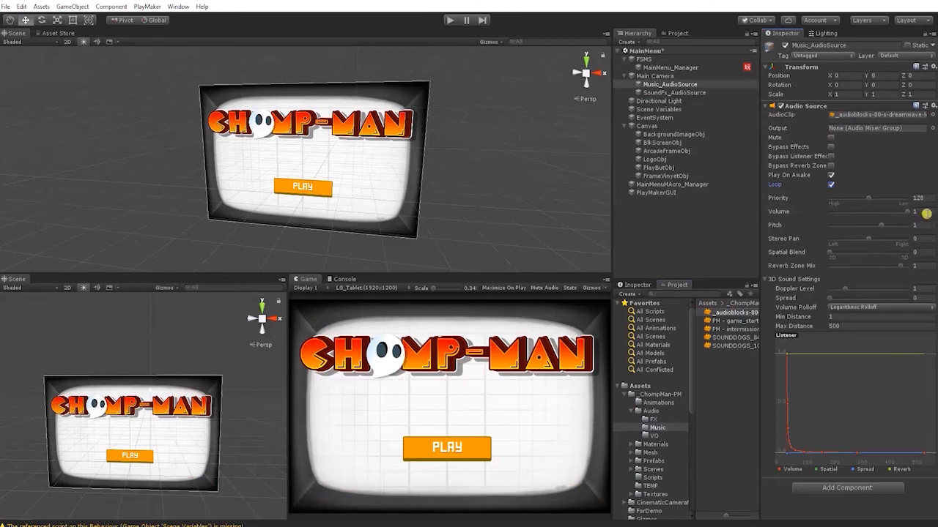
left_click(926, 213)
left_click(768, 107)
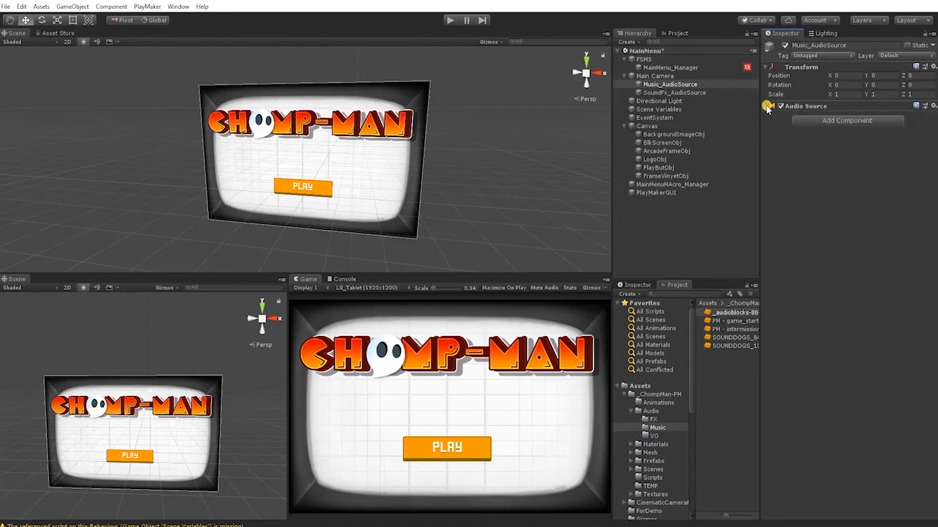
left_click(768, 107)
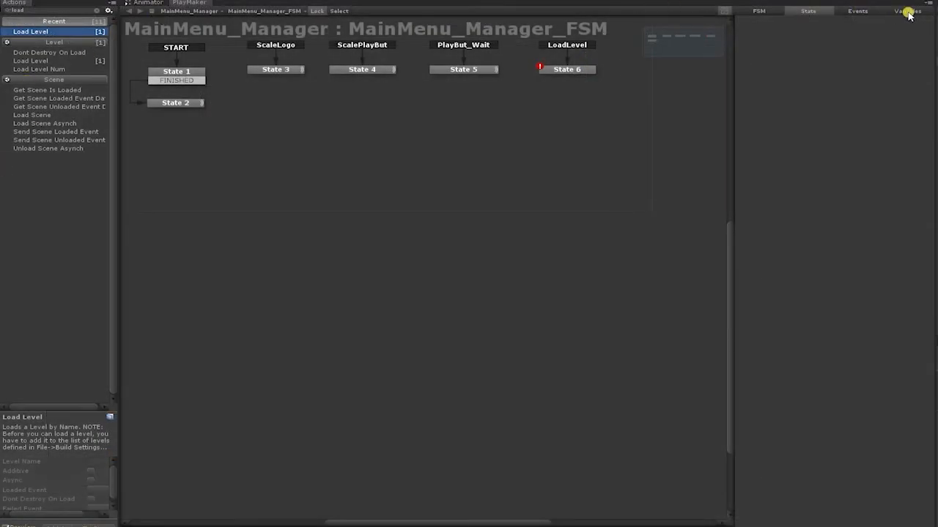
Add a GameObject variable named SoundFxAudioSourObj to the MainMenu_Manager FSM and expose it in the Inspector.
left_click(908, 12)
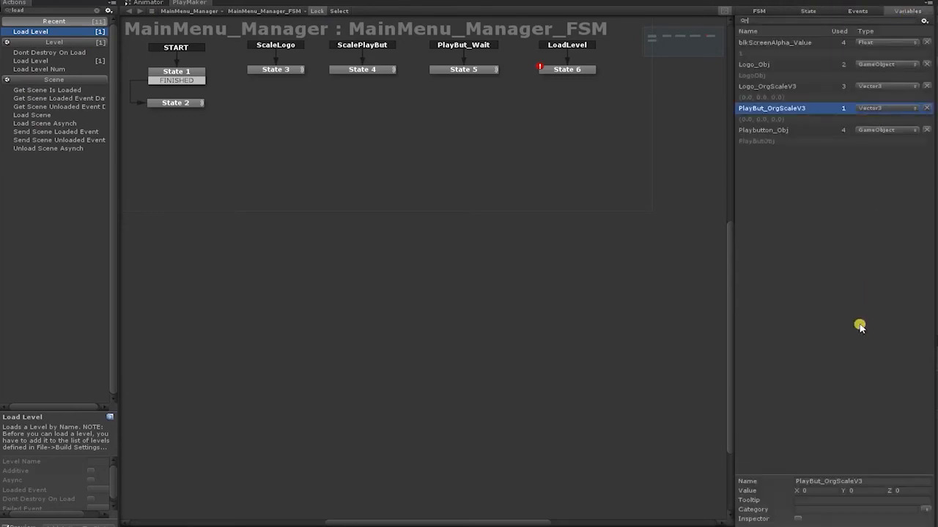
left_click(846, 409)
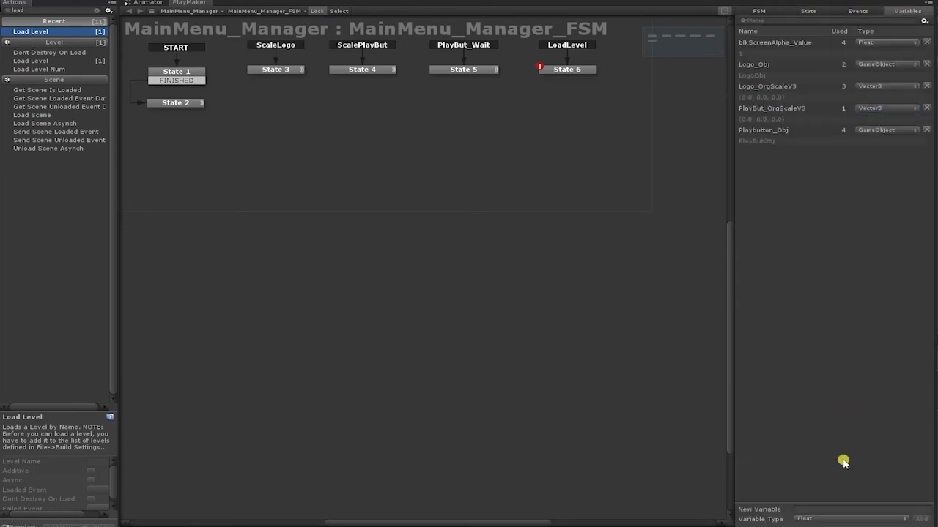
left_click(827, 520)
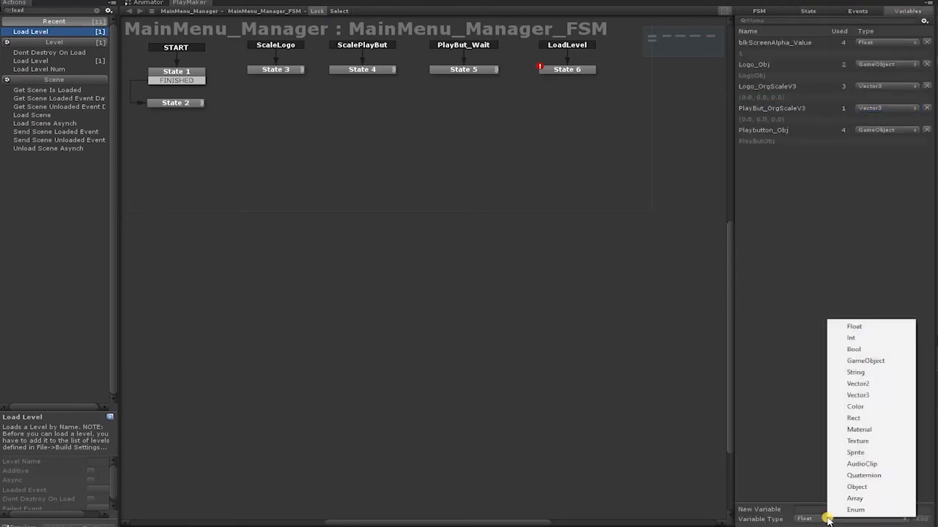
left_click(890, 366)
left_click(825, 506)
type("SoundFx_AudioSource")
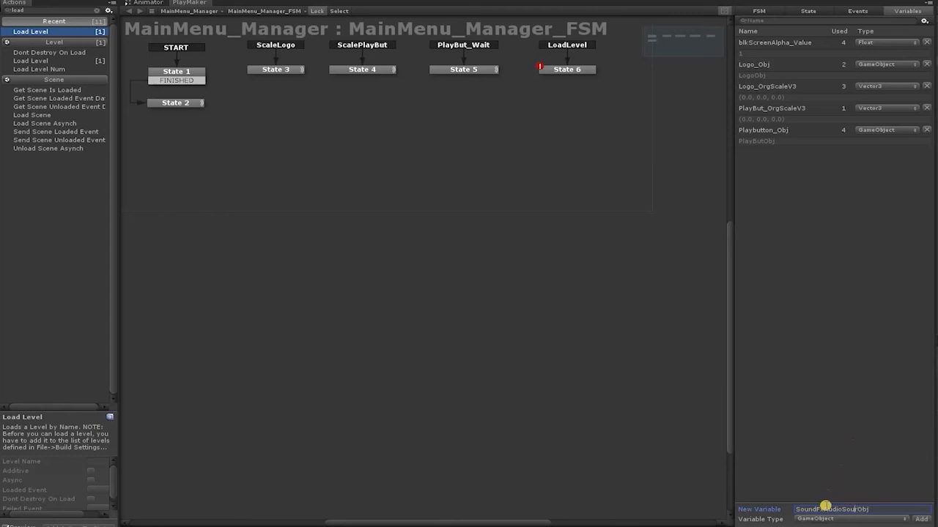
key("Return")
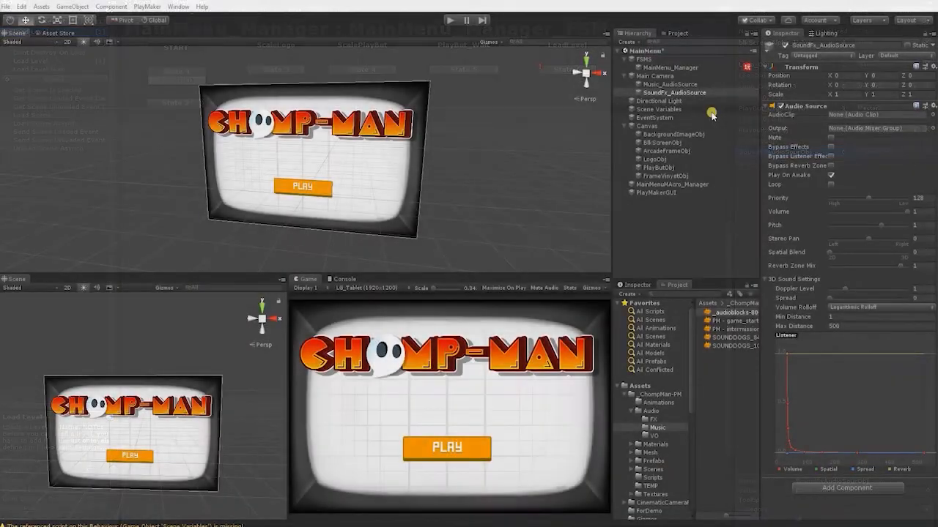
Assign the SoundFx_AudioSource object to the SoundFxAudioSourObj control of MainMenu_Manager's FSM.
left_click(663, 67)
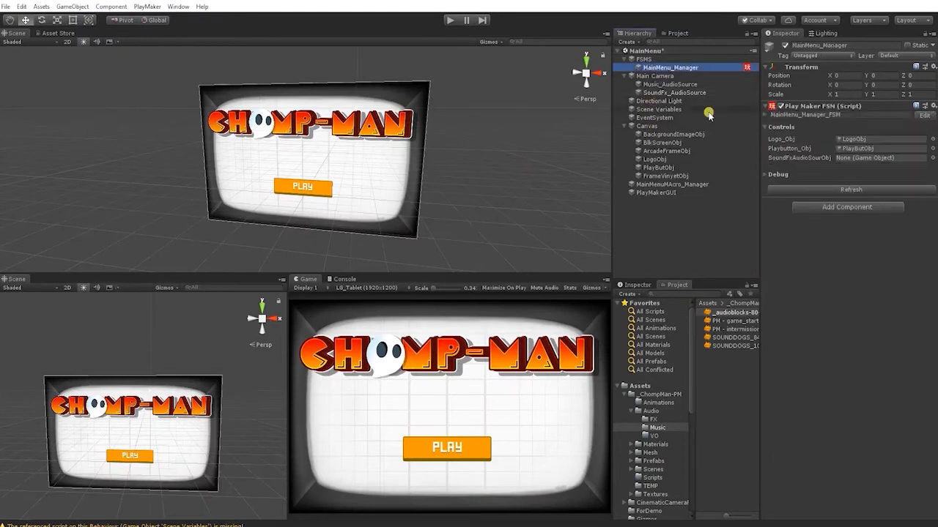
left_click_drag(661, 93, 846, 160)
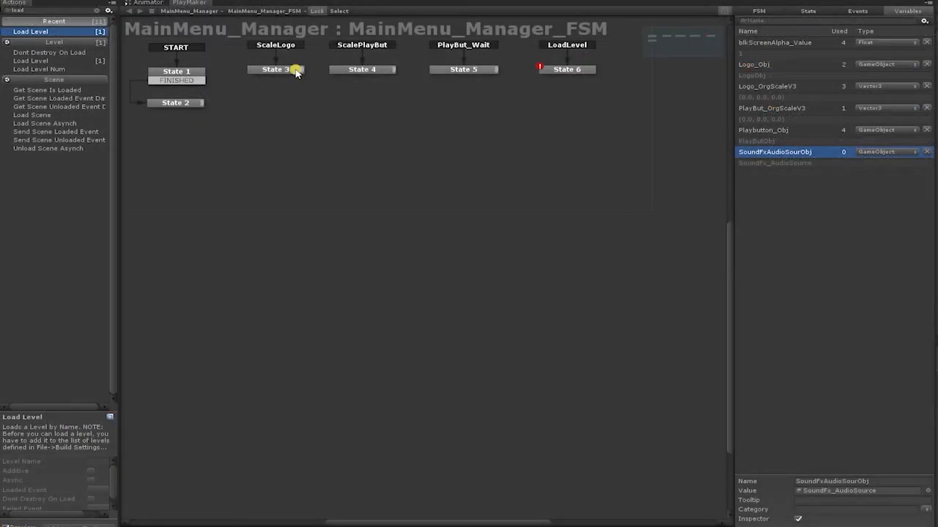
Add a Play Sound action from the Audio category to State 3 of the ScaleLogo event.
left_click(295, 71)
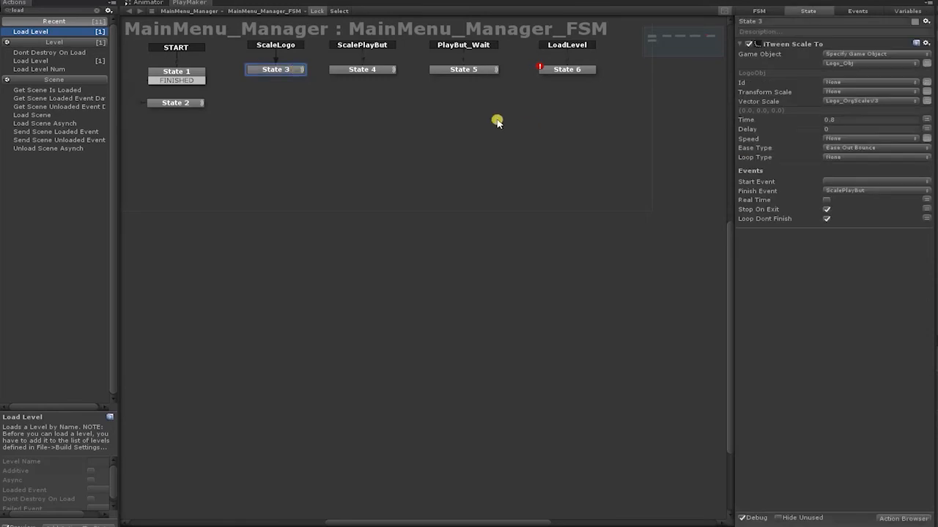
left_click_drag(34, 10, 2, 4)
key("BackSpace")
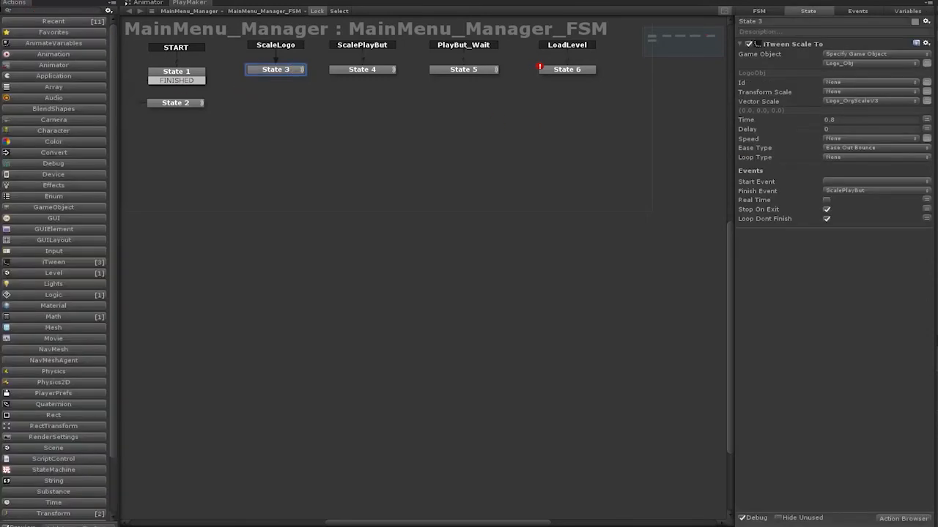
left_click(80, 99)
left_click(44, 152)
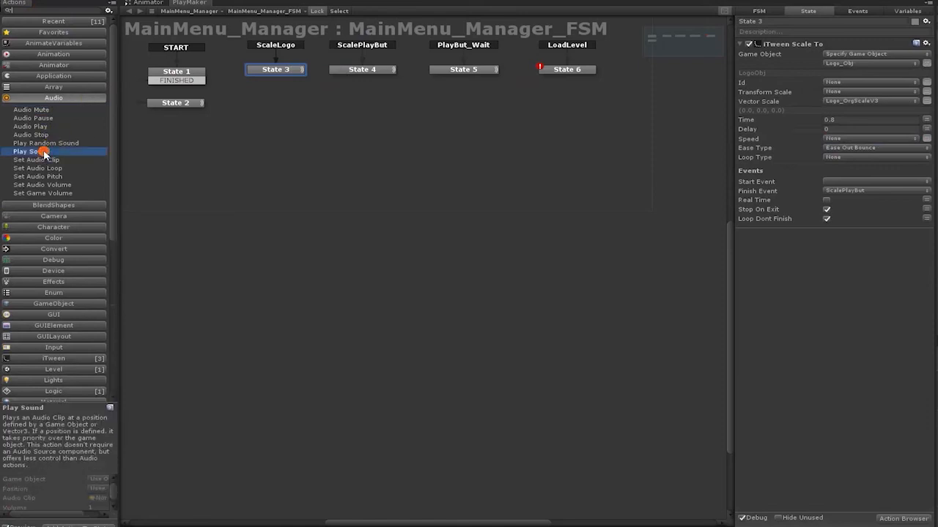
double_click(44, 152)
Set State 3's Play Sound to use the SoundFxAudioSourObj variable as game object and the _audioblocks-video-game-tooltip-prompt audio clip.
left_click(864, 243)
left_click(879, 265)
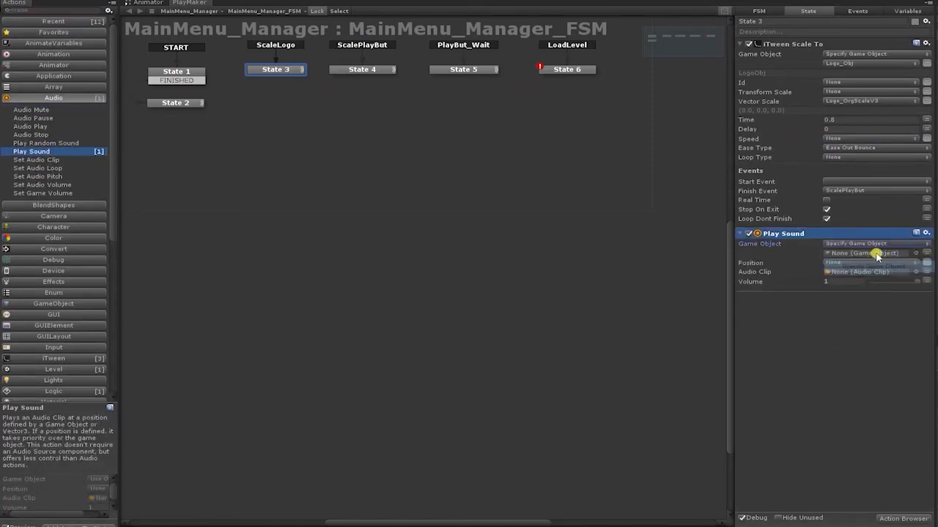
left_click(877, 253)
left_click(889, 298)
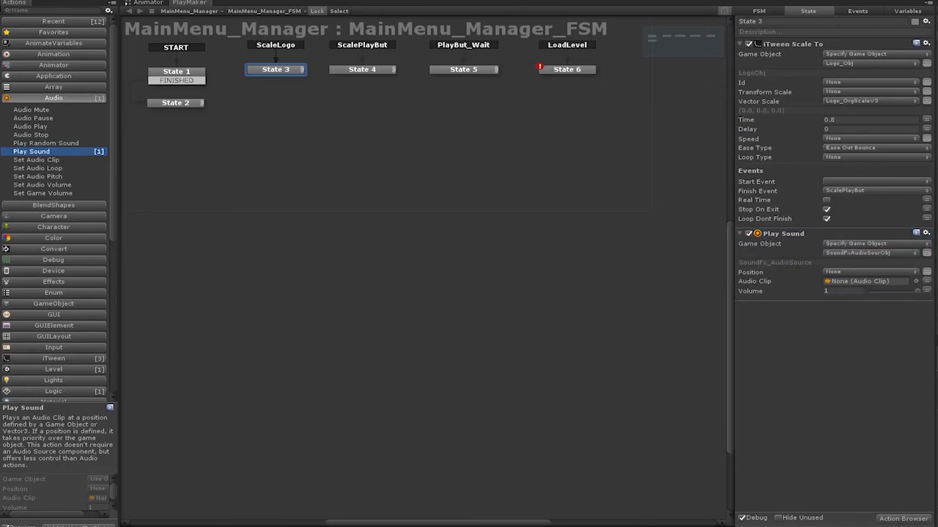
left_click_drag(2, 359, 839, 283)
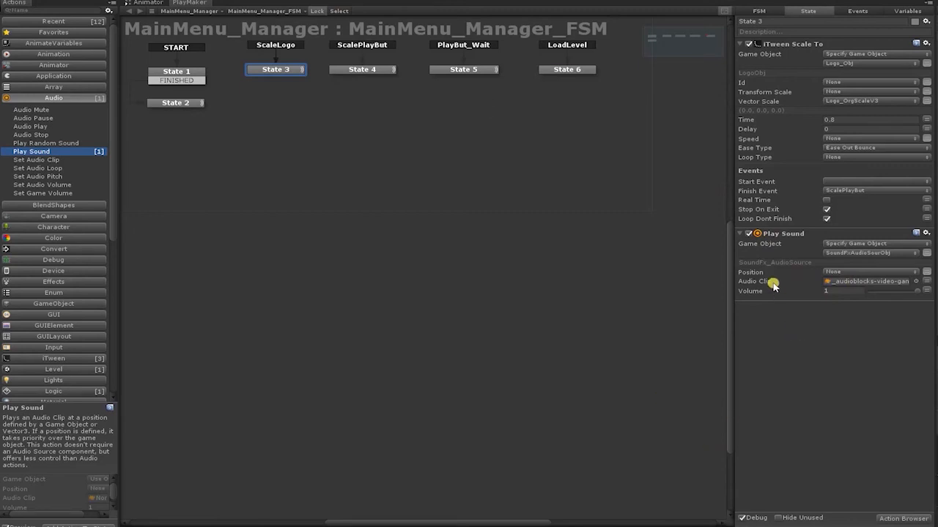
Copy State 3's Play Sound action into State 4 of the ScalePlayBut event.
left_click(782, 233)
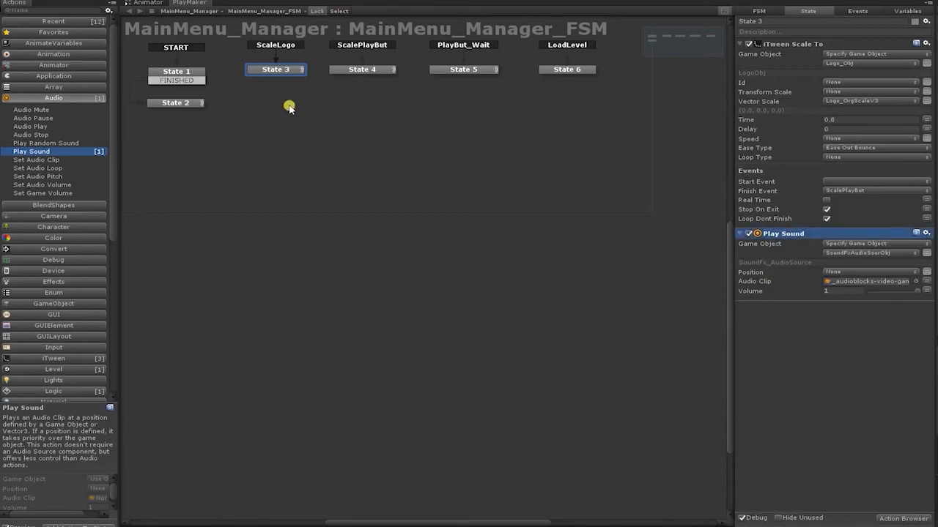
left_click(374, 71)
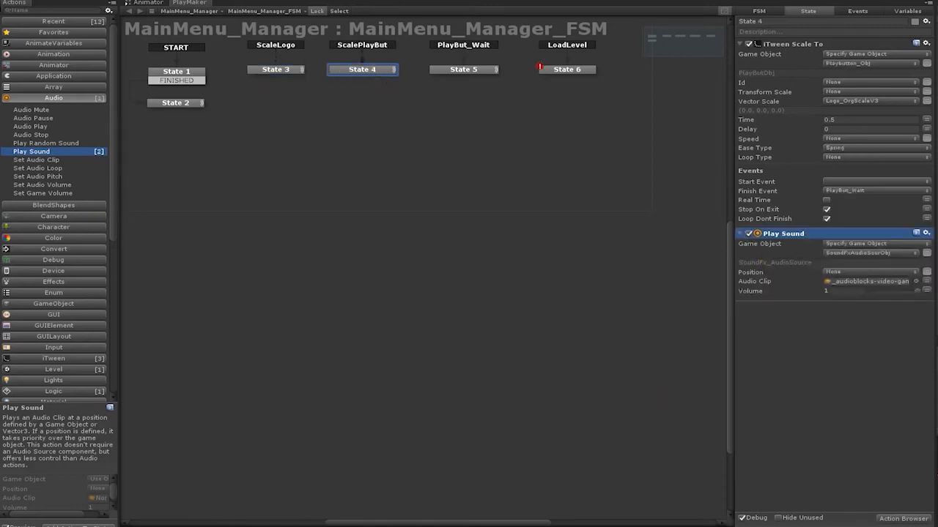
Replace the audio clip in State 3's Play Sound action with another sound effect from the FX folder.
left_click(278, 71)
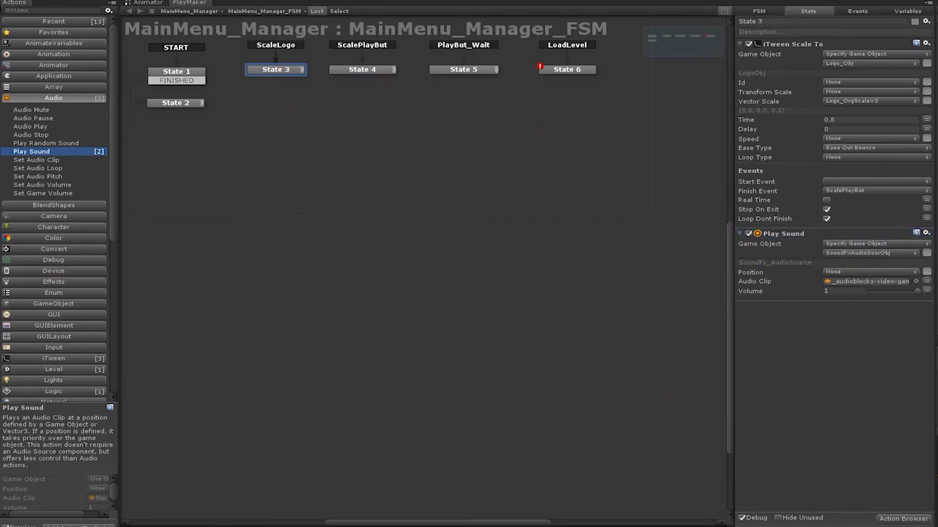
left_click_drag(26, 344, 833, 281)
left_click(392, 73)
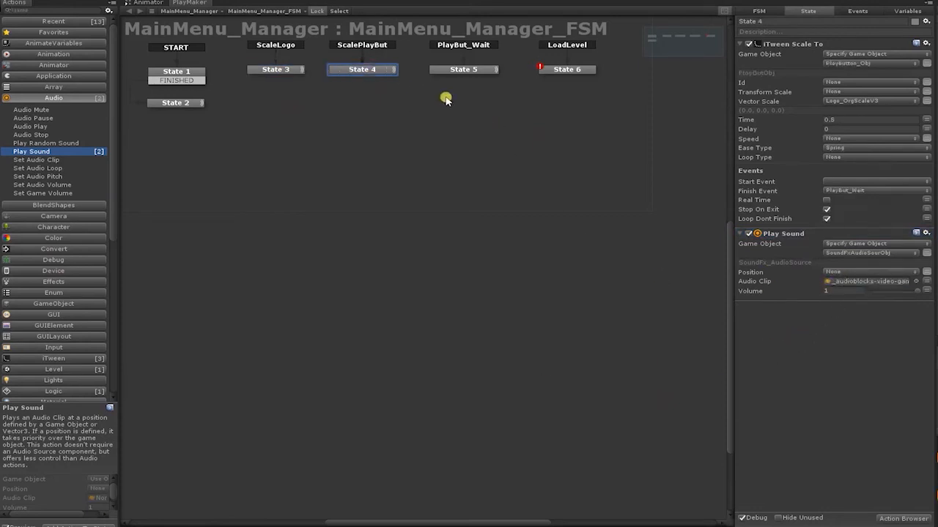
Add an iTween Move Add action to State 5, place it above UI Button On Click Event, and collapse iTween Scale Add.
left_click(473, 72)
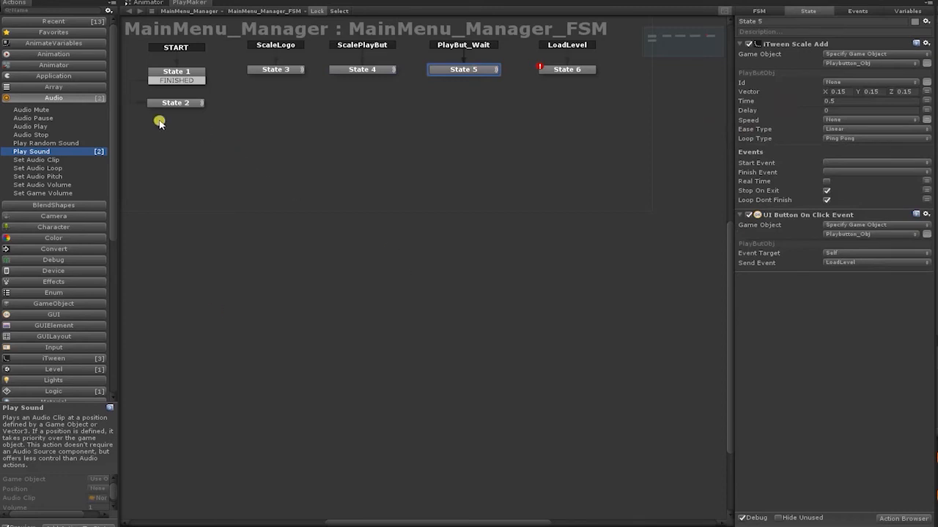
left_click(75, 100)
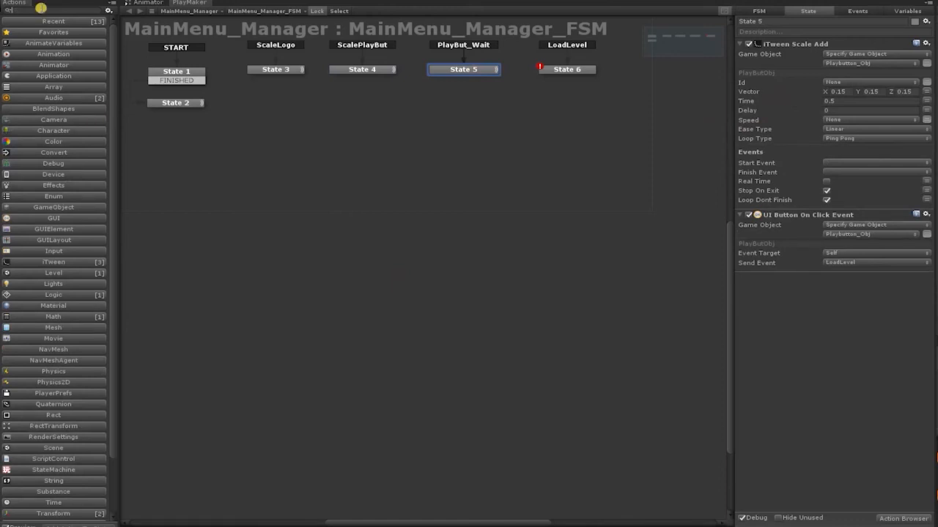
type("move add")
key("Return")
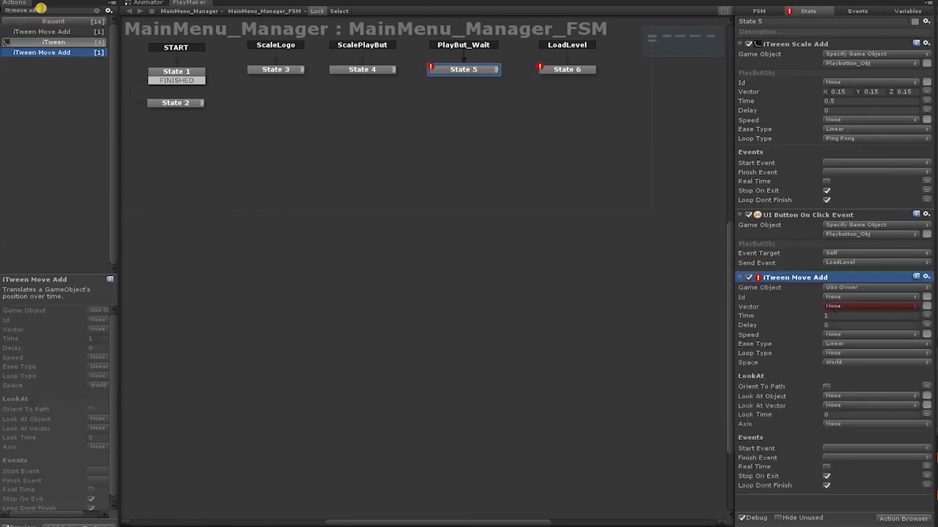
left_click_drag(794, 277, 762, 222)
left_click(742, 44)
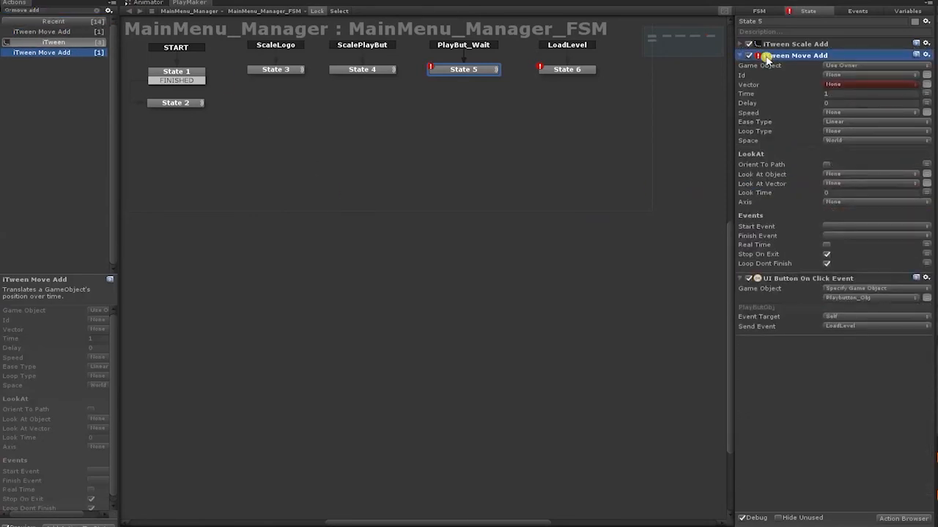
Set the iTween Move Add action to a specified game object and assign BackgroundImageObj to it.
left_click(923, 65)
left_click(894, 88)
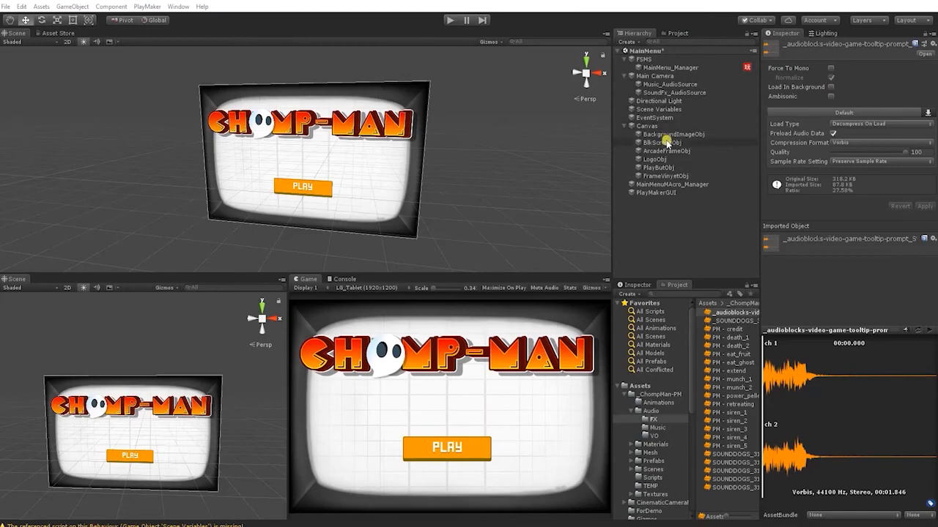
left_click(668, 136)
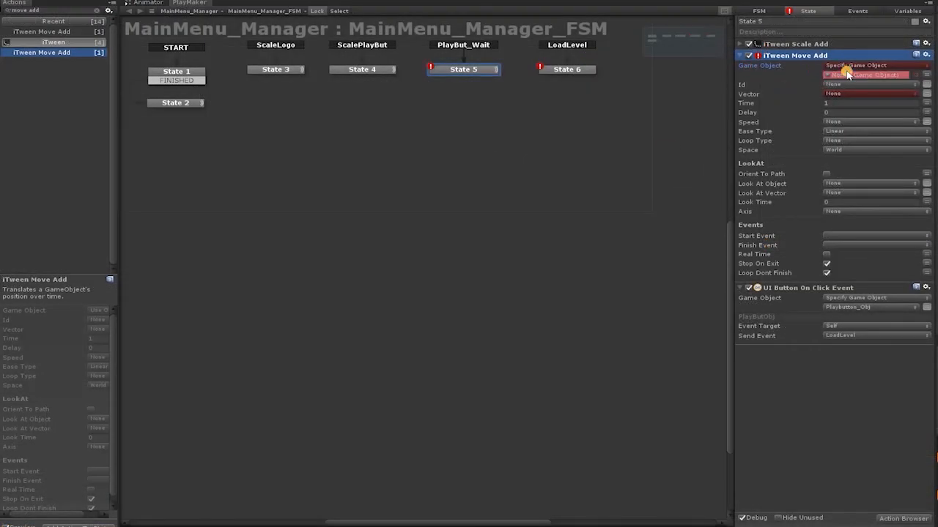
left_click_drag(847, 74, 848, 75)
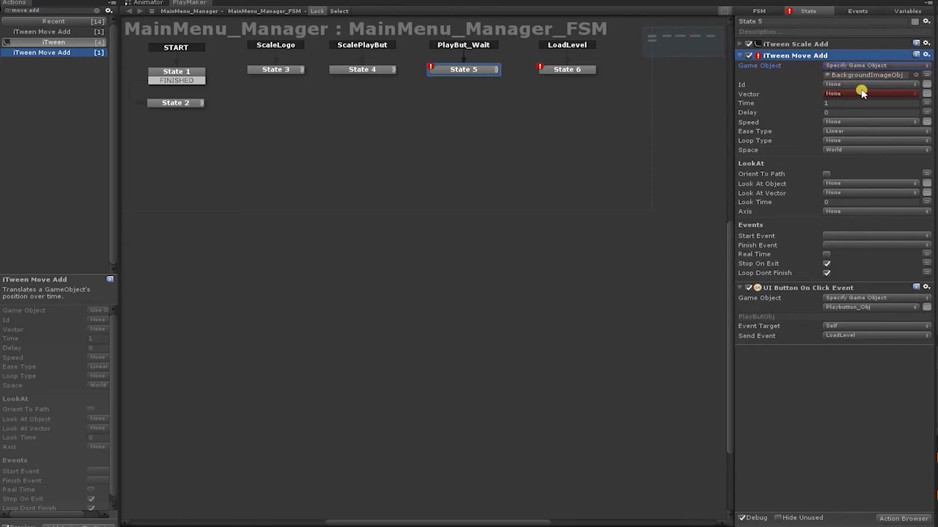
Give the iTween Move Add action a vector of X 0.5, Y 1, a time of 10 and the Ping Pong loop type.
left_click(927, 94)
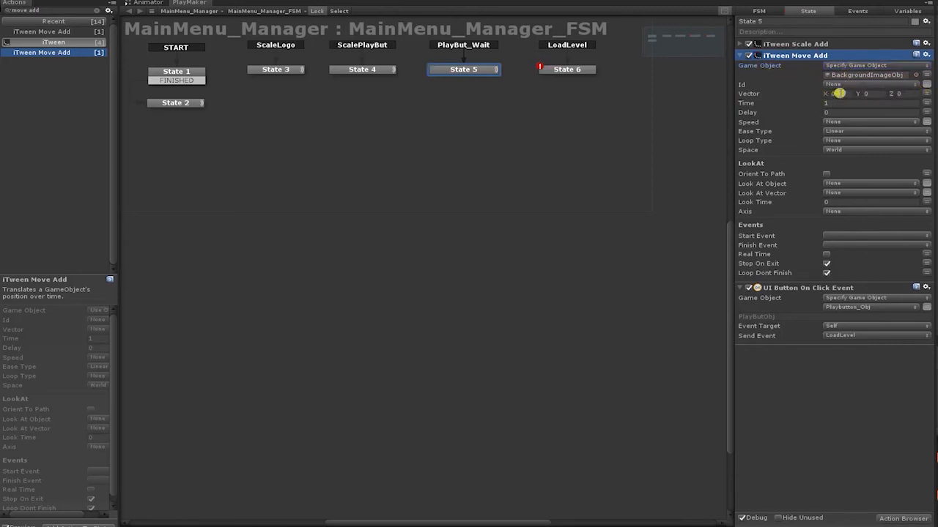
type("0.5")
left_click(871, 93)
type("1")
left_click(840, 106)
type("10")
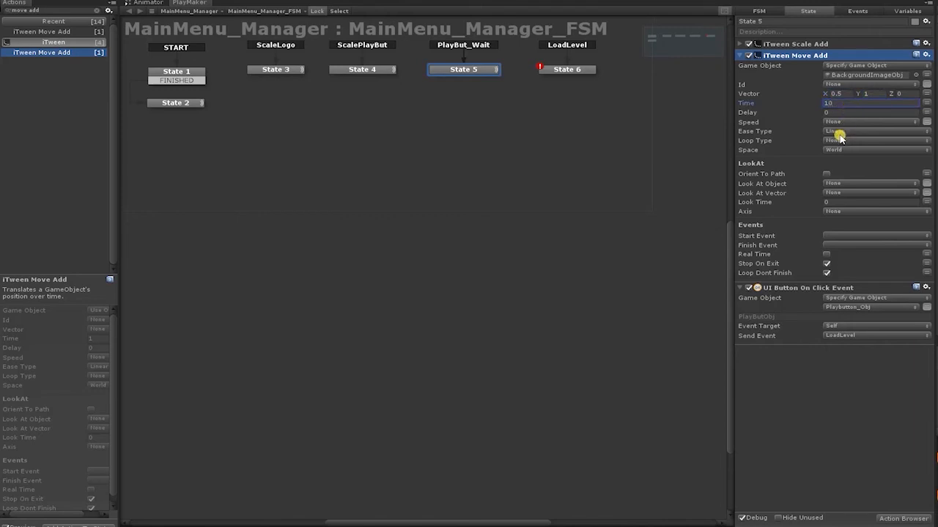
left_click(839, 140)
left_click(854, 176)
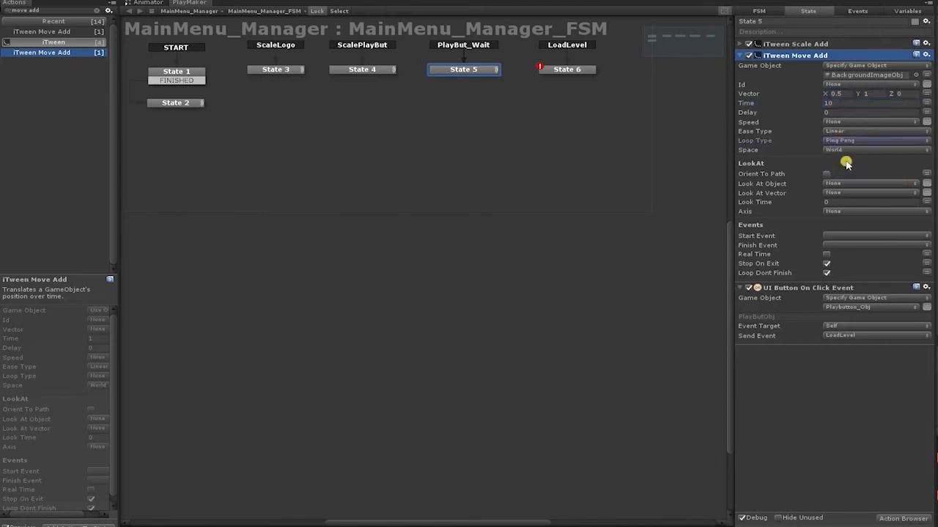
left_click(741, 44)
left_click(843, 101)
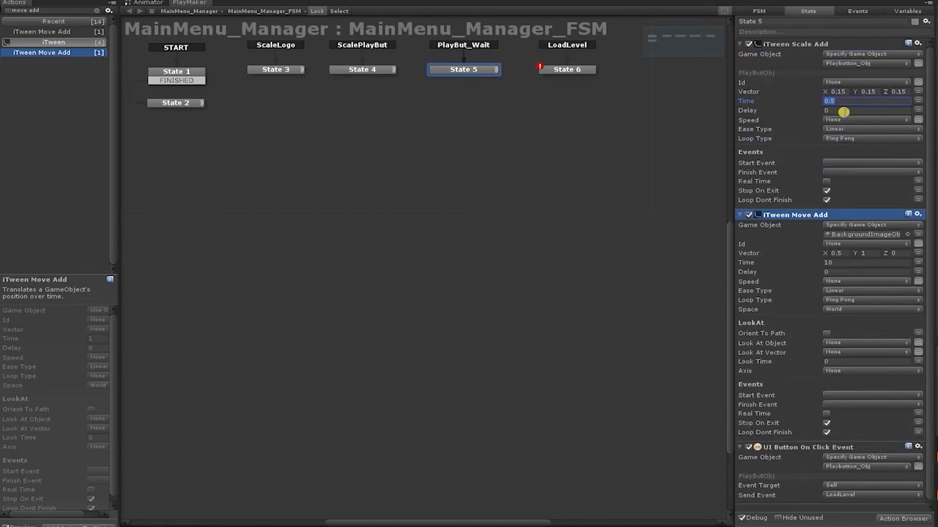
Find the Camera Fade In action with the term fade and add it to State 1.
left_click(175, 74)
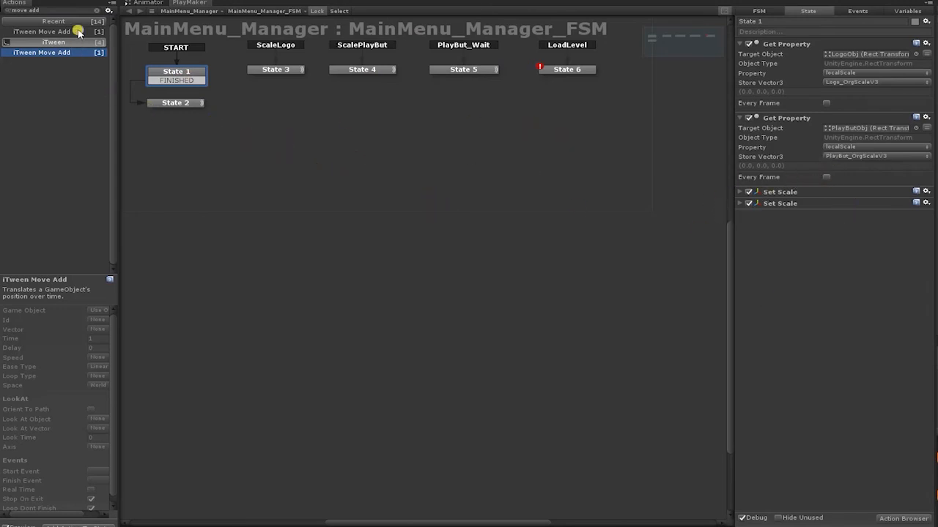
left_click_drag(76, 13, 3, 10)
type("fade")
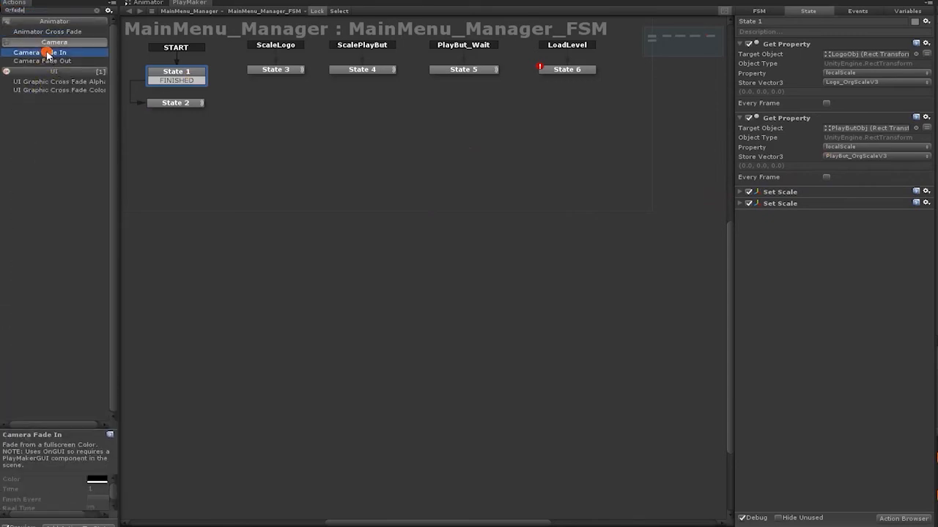
double_click(46, 54)
Set the Camera Fade In time to 2 and its finish event to FINISHED.
left_click(832, 234)
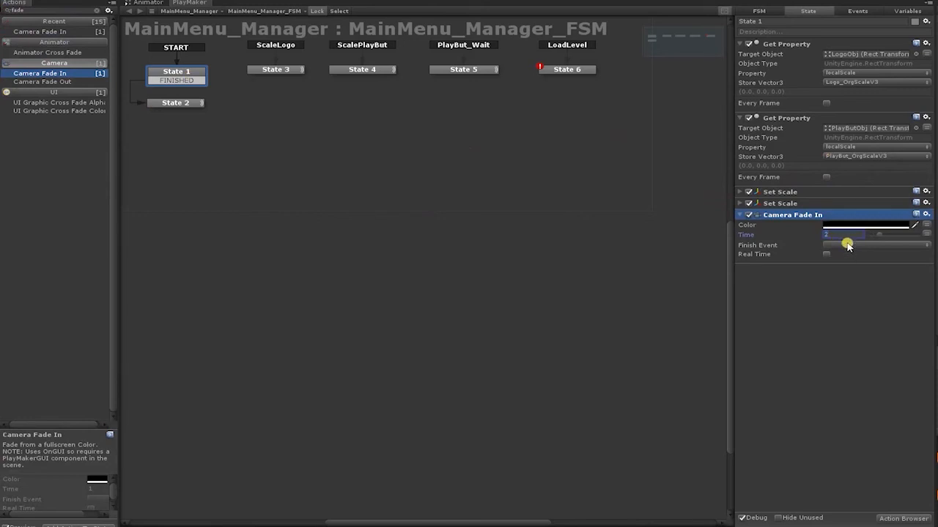
left_click(846, 244)
left_click(855, 267)
left_click(737, 195)
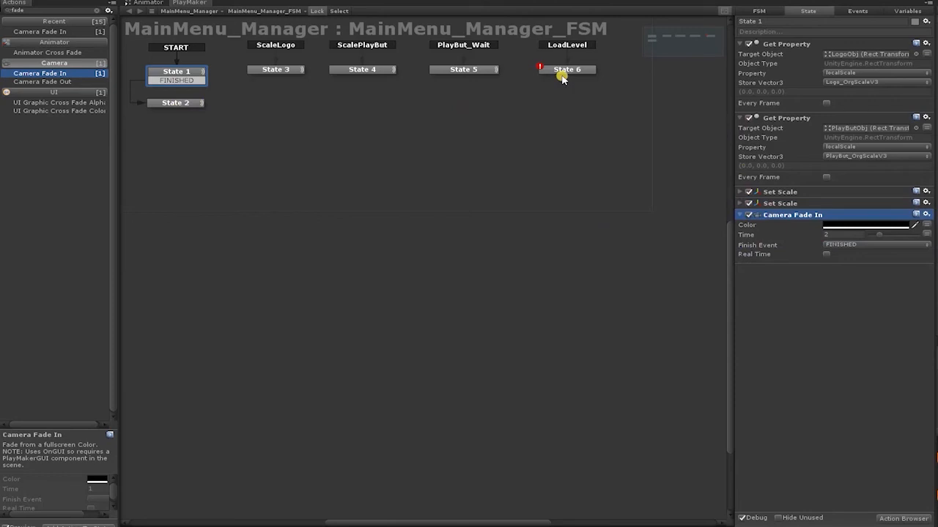
Add a FINISHED transition to State 6 under LoadLevel and link it to a new state below.
left_click(563, 76)
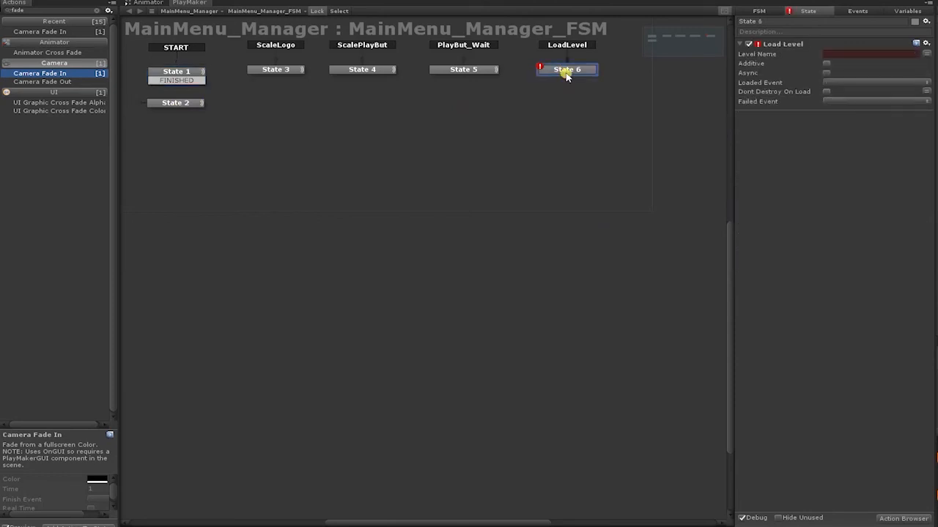
middle_click_drag(577, 80, 531, 89)
left_click(528, 81, "ctrl")
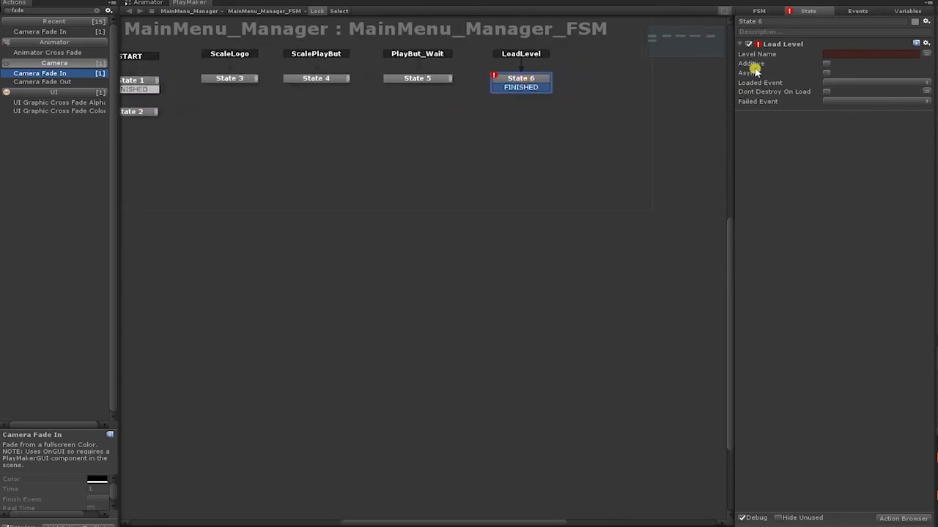
left_click_drag(506, 93, 531, 106)
Move the Load Level action from State 6 into State 7.
left_click(526, 86)
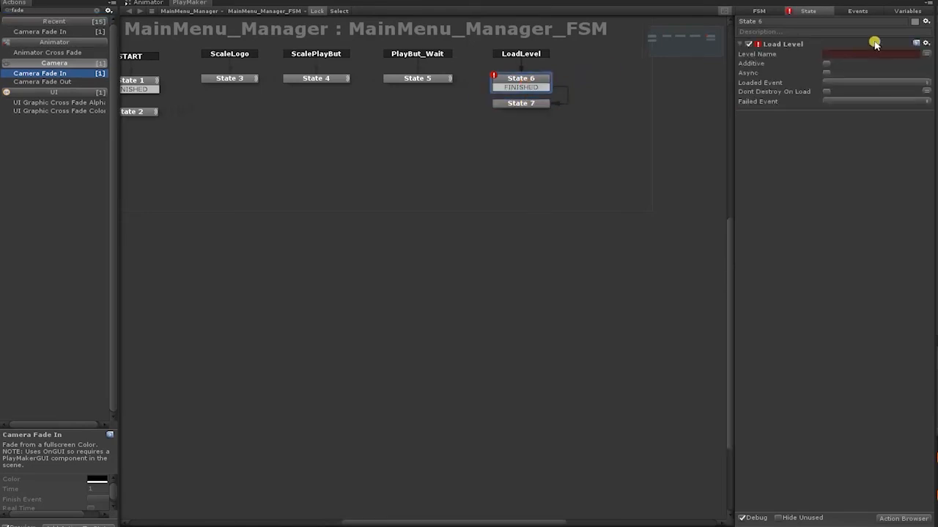
left_click(542, 103)
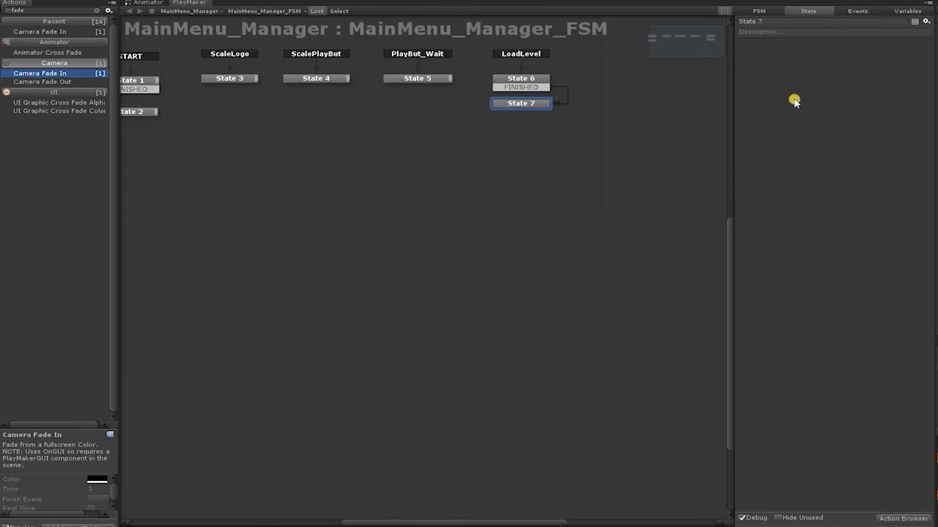
key("ctrl+v")
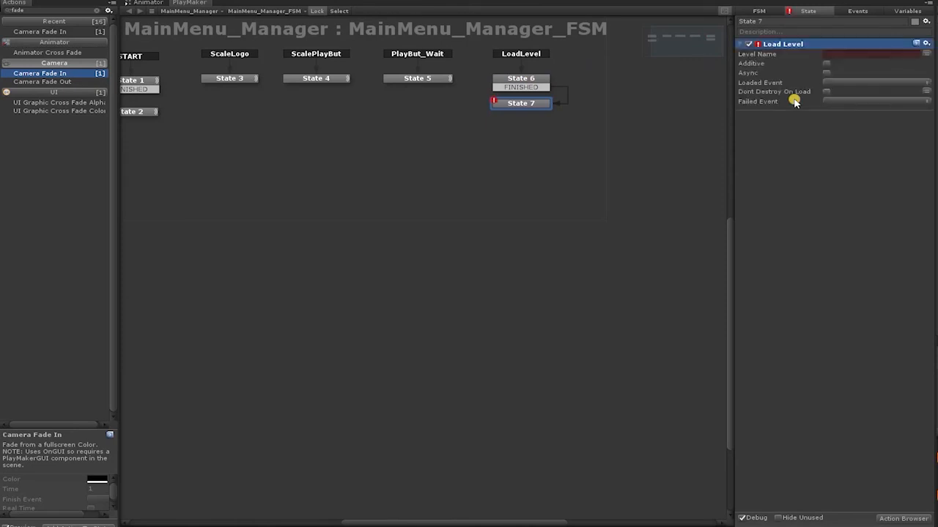
Copy the Play Sound action from State 4 into State 6 and set its audio clip to PM - credit.
left_click(530, 89)
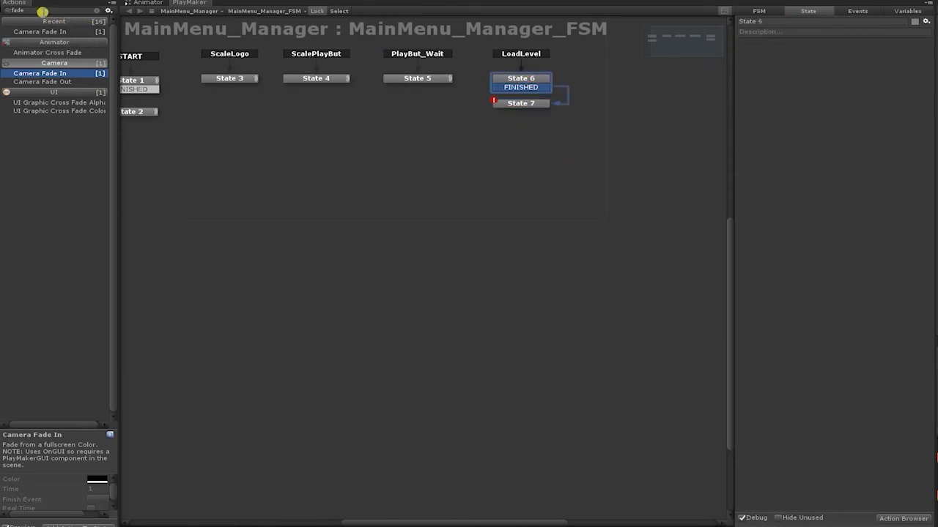
left_click(335, 78)
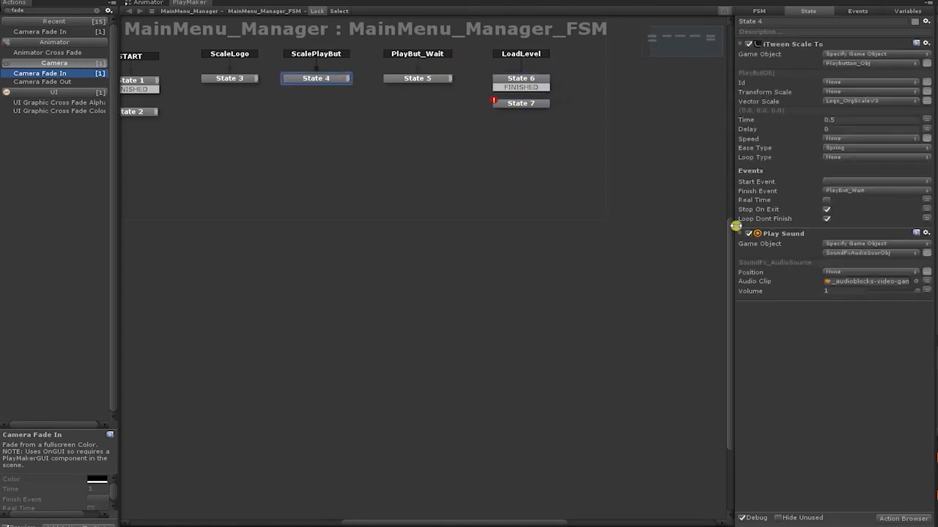
left_click(795, 234)
key("ctrl+c")
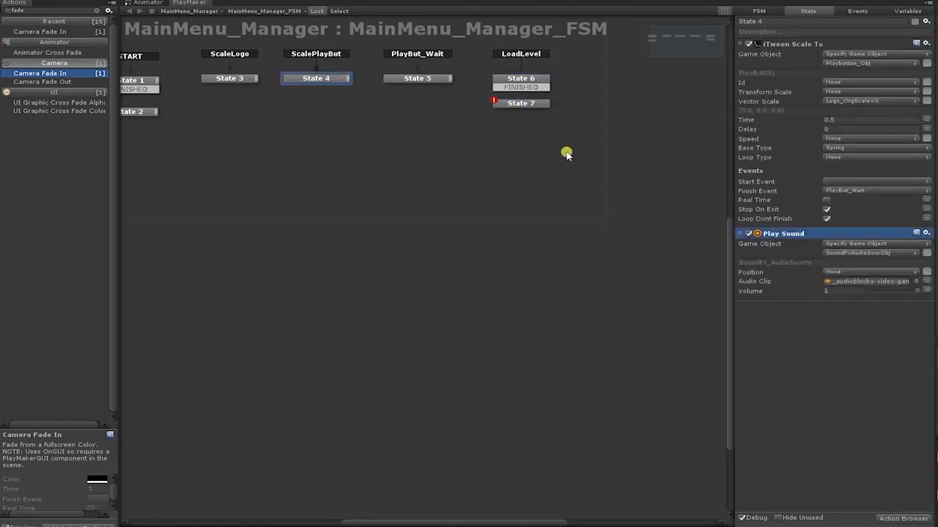
left_click(526, 81)
key("ctrl+v")
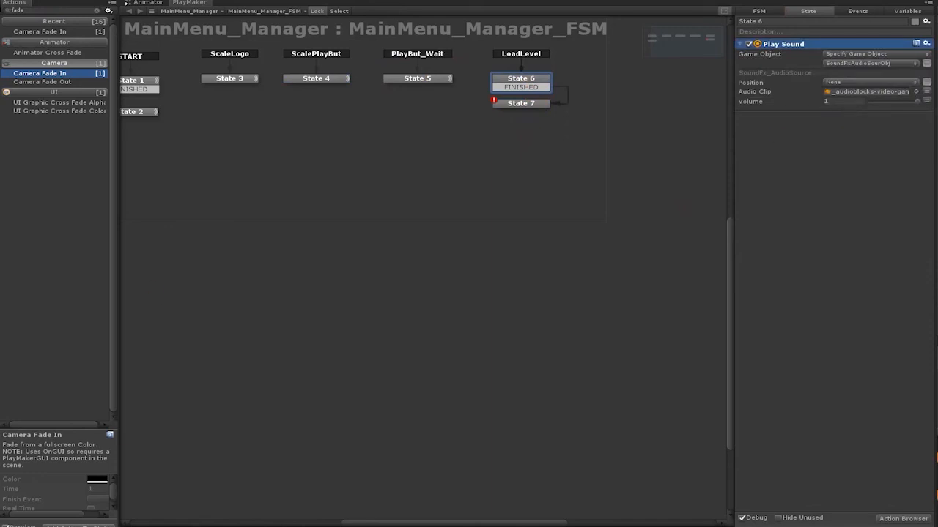
left_click_drag(232, 277, 841, 92)
Find the Wait action with the term wait, add it to State 6, and set its time and finish event.
left_click(37, 11)
key("BackSpace")
key("BackSpace")
key("BackSpace")
key("BackSpace")
type("wait")
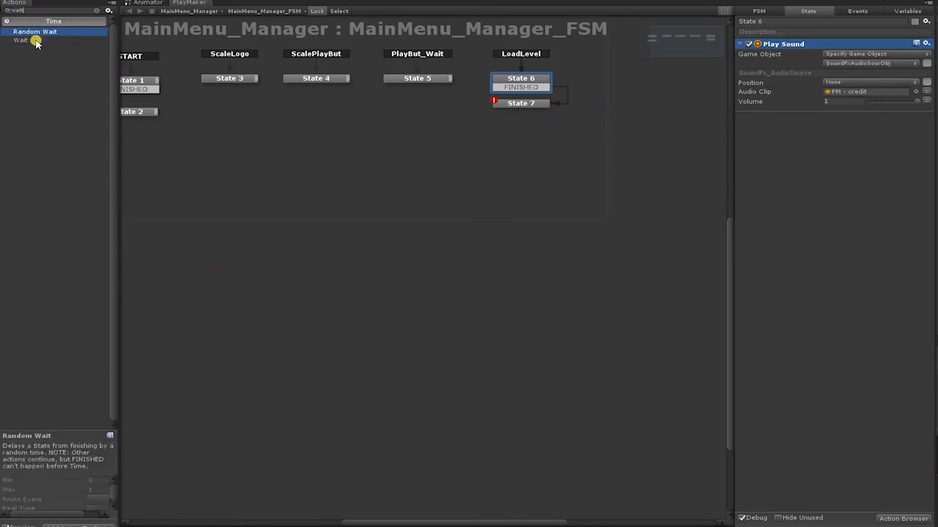
double_click(36, 41)
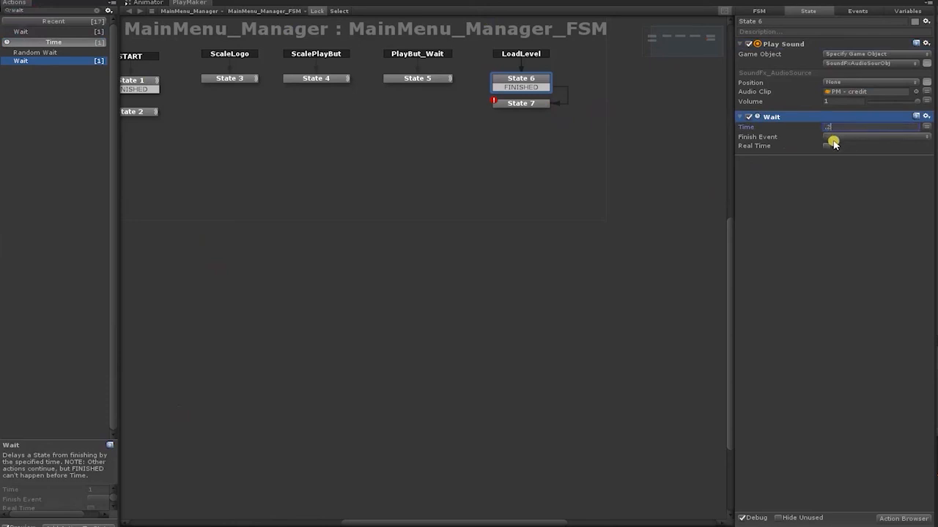
left_click(835, 137)
left_click(861, 156)
Copy the name of the Level_01 scene into the Load Level action's level name in State 7.
left_click(517, 105)
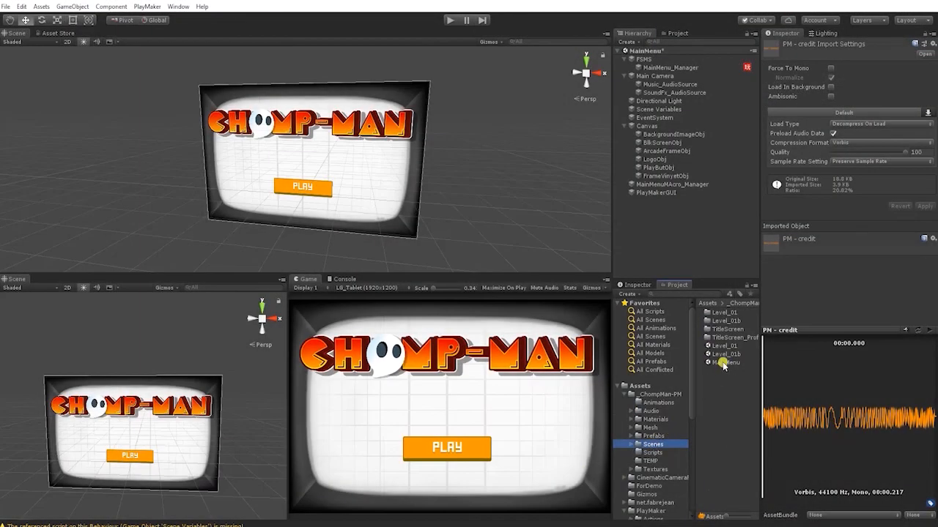
left_click(722, 347)
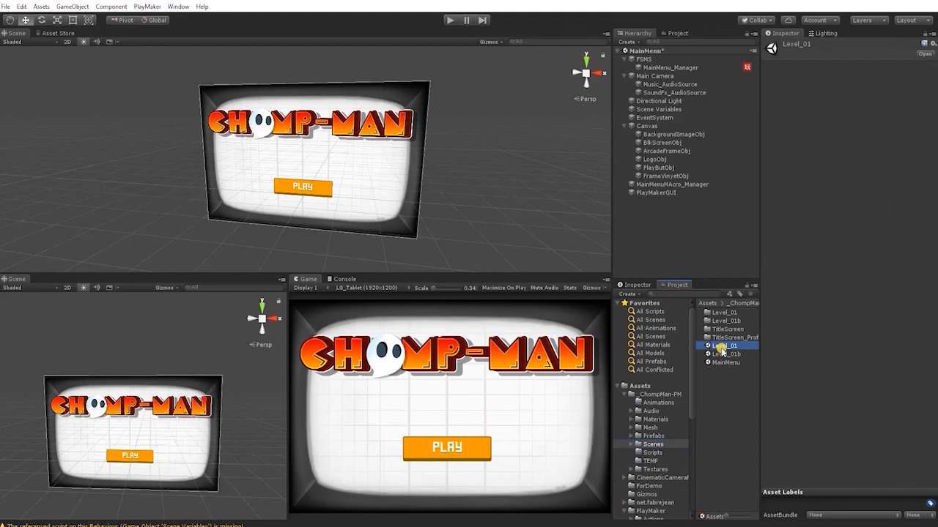
left_click(721, 346)
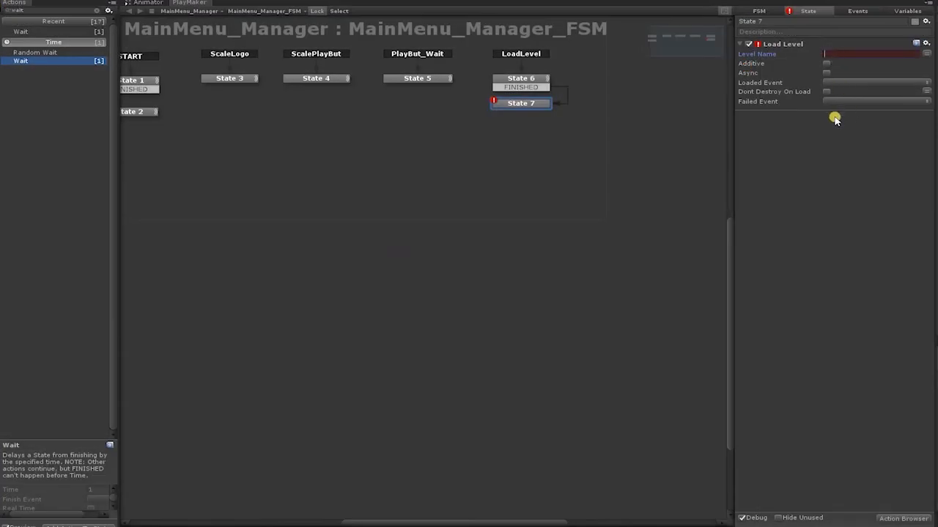
key("ctrl+v")
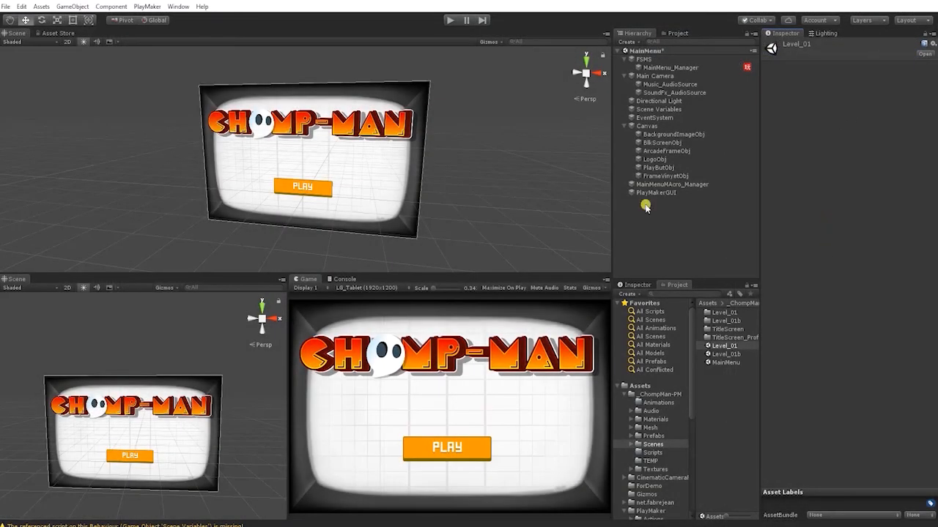
Add the MainMenu and Level_01 scenes, in that order, to the scenes in the build settings.
left_click(6, 6)
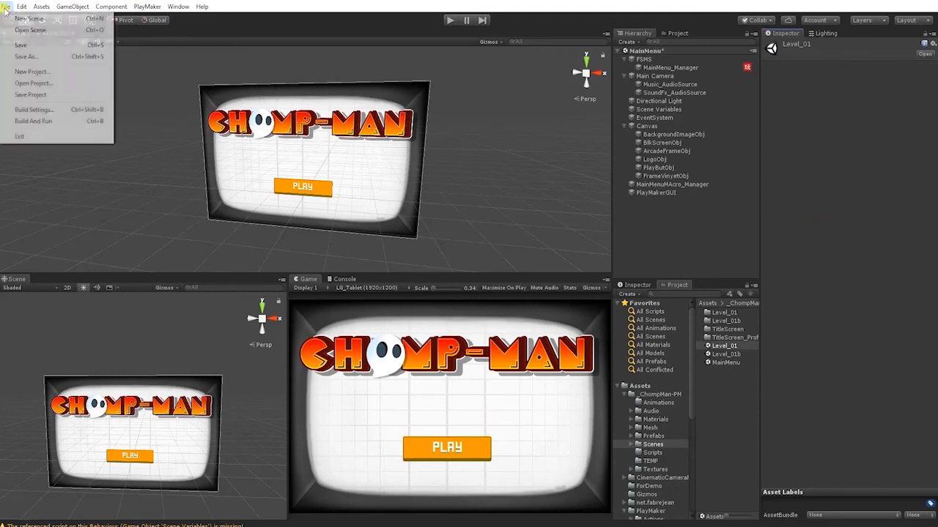
left_click(55, 110)
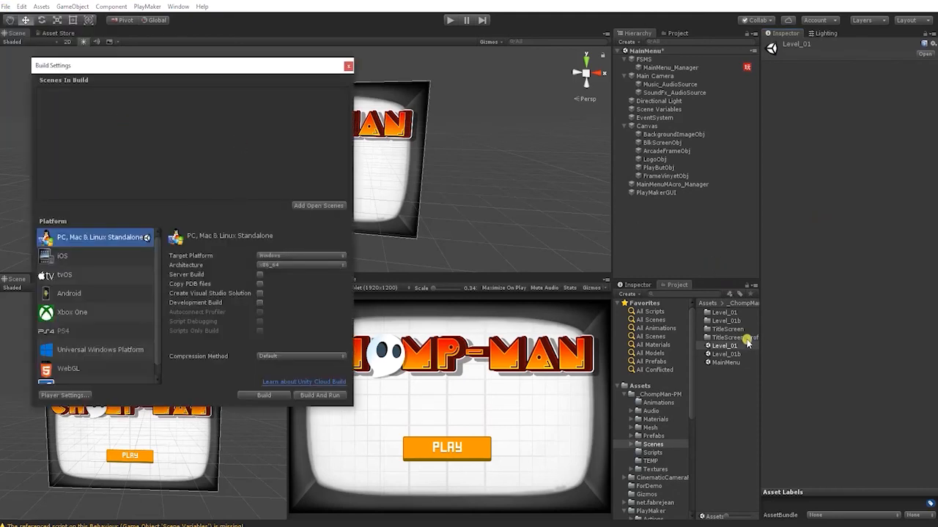
left_click_drag(723, 362, 229, 183)
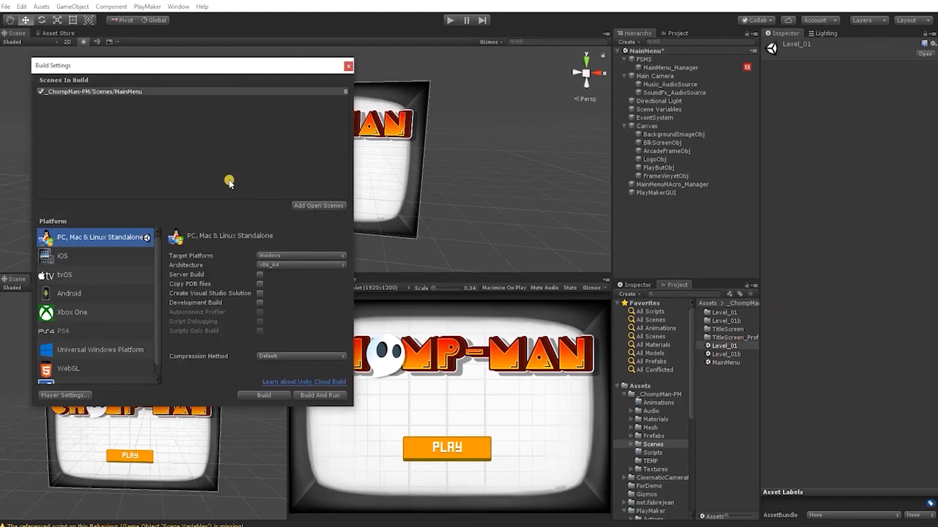
left_click_drag(725, 346, 166, 161)
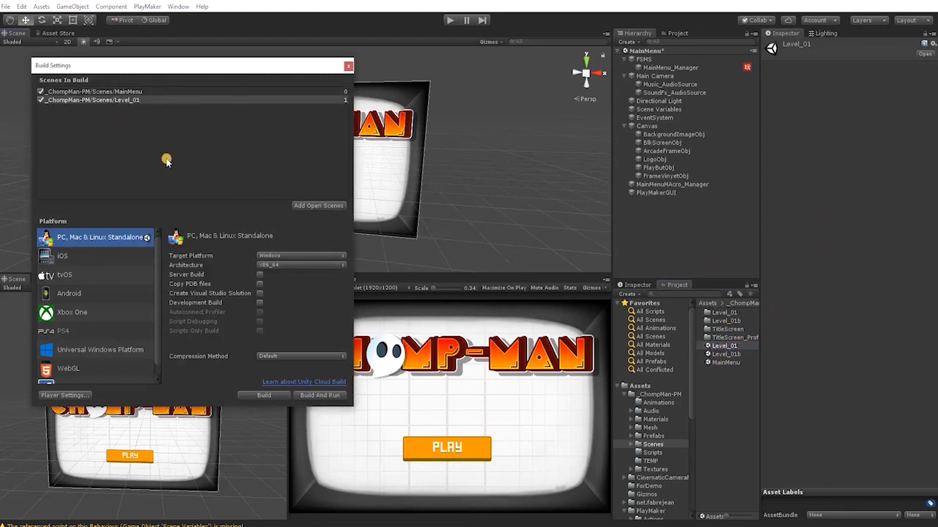
left_click(348, 66)
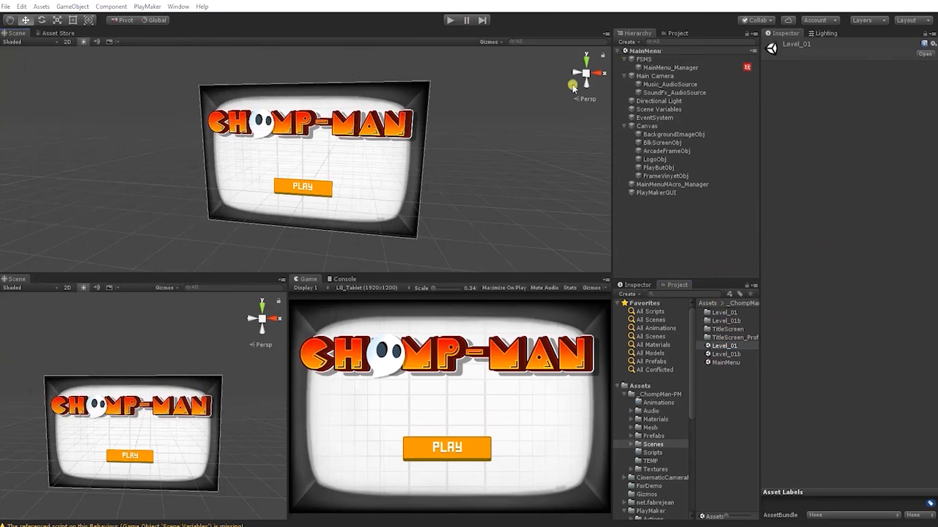
Play-test the MainMenu scene to check the opening fade and menu animation.
left_click(449, 23)
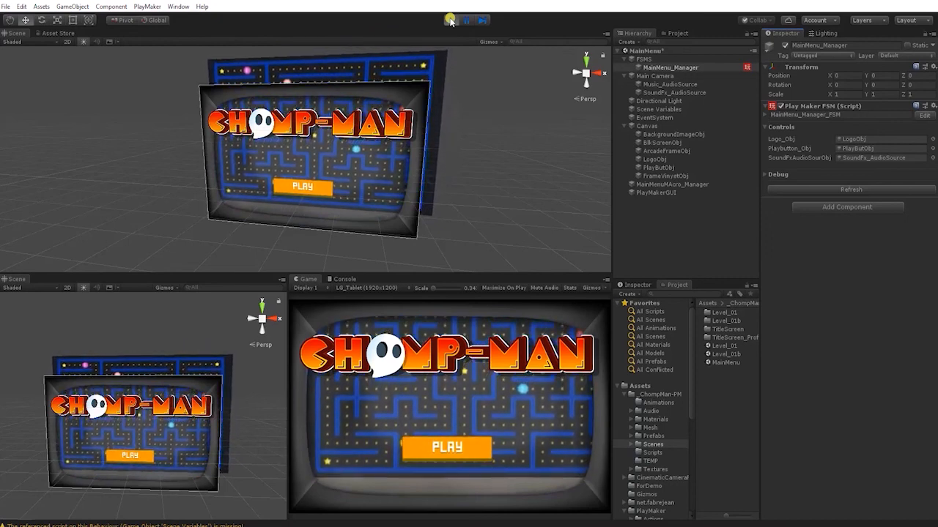
left_click(450, 20)
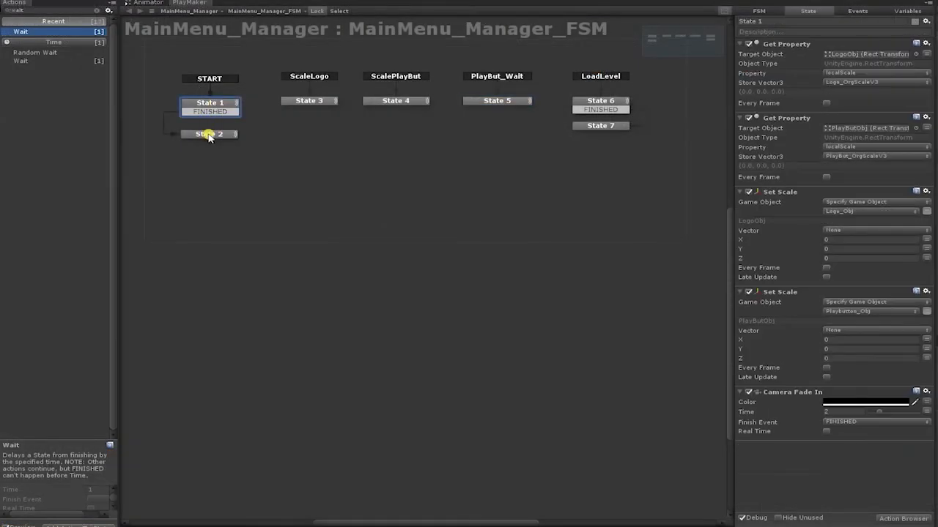
Move the Set Property action for the BlkScreenObj color from State 2 to State 1 and shift it up the action list.
left_click(209, 134)
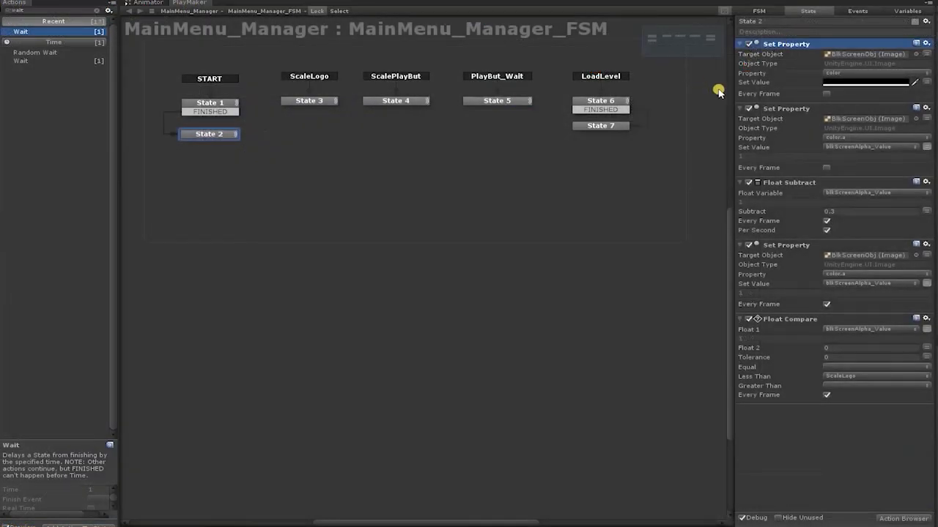
key("Delete")
left_click(224, 104)
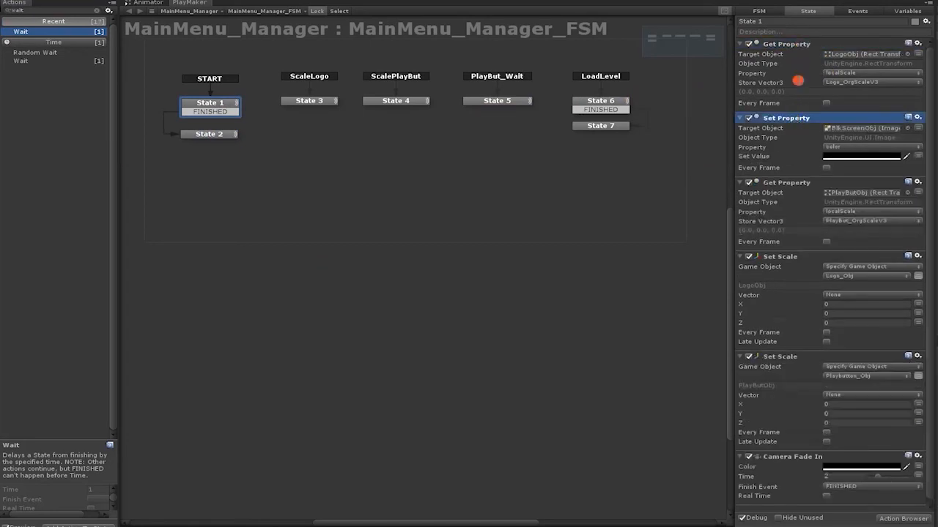
left_click_drag(865, 119, 856, 63)
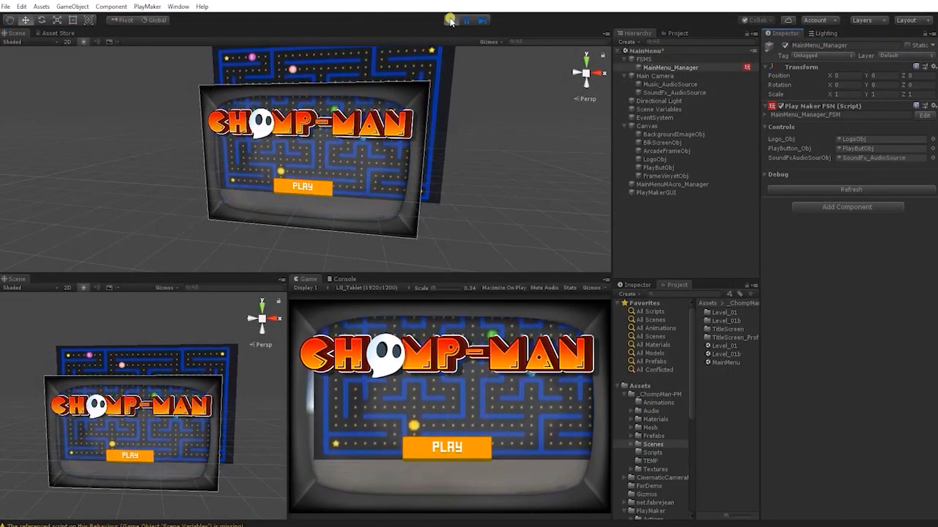
Stop the play test, scale BackgroundImageObj to 1.3 in X and Y, and set its iTween Move Add Y vector to 0.8 in State 5.
left_click(450, 21)
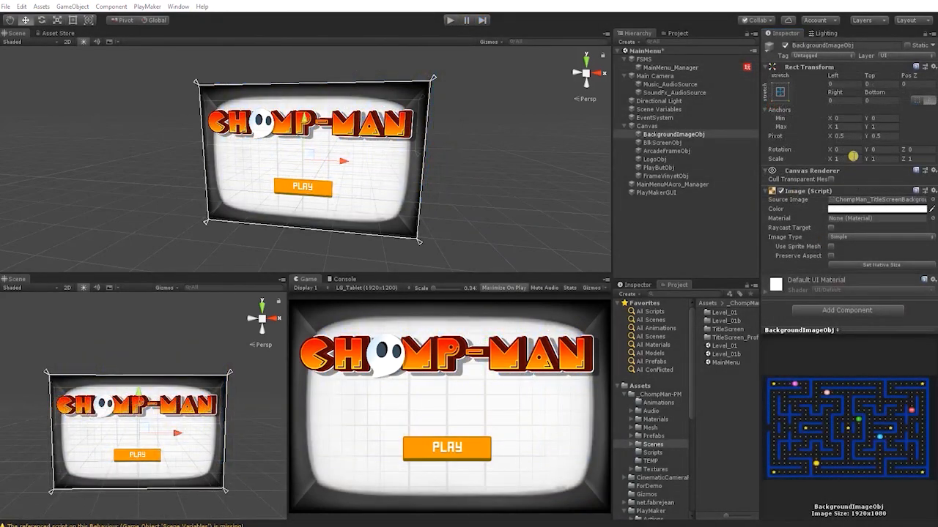
left_click(841, 159)
type("1.3")
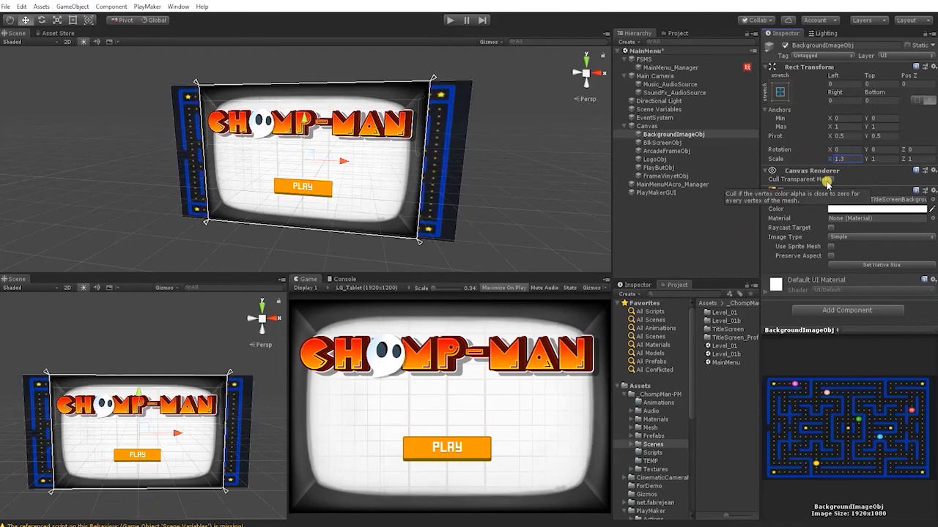
type("1.3")
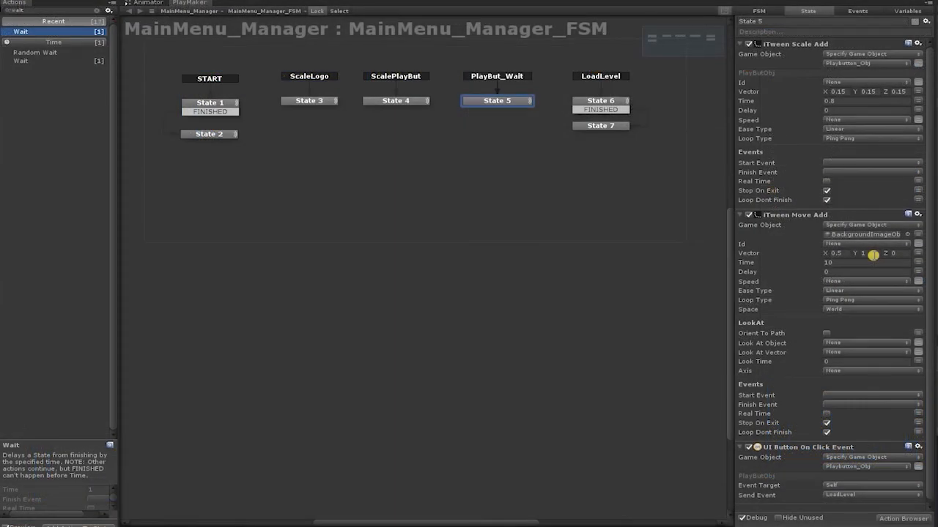
type("0.8")
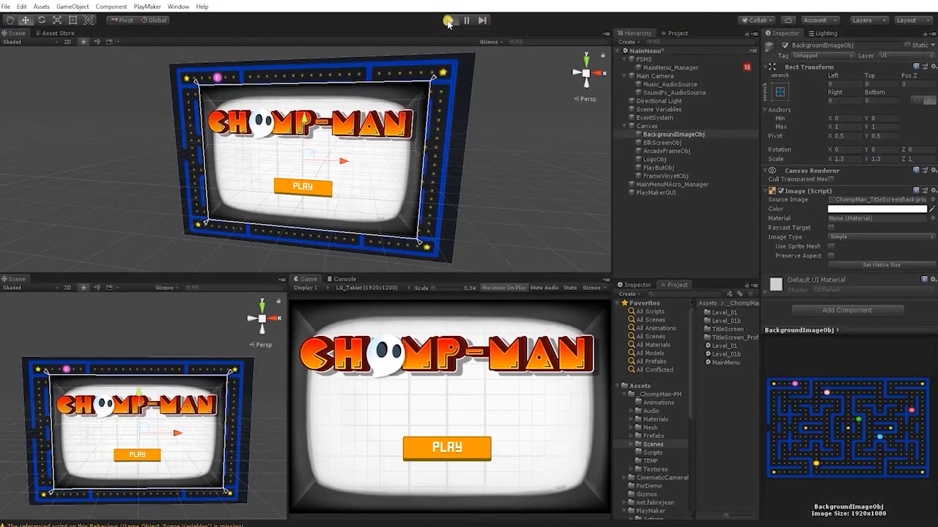
Play-test the title screen and start the level with the game's PLAY button.
left_click(449, 22)
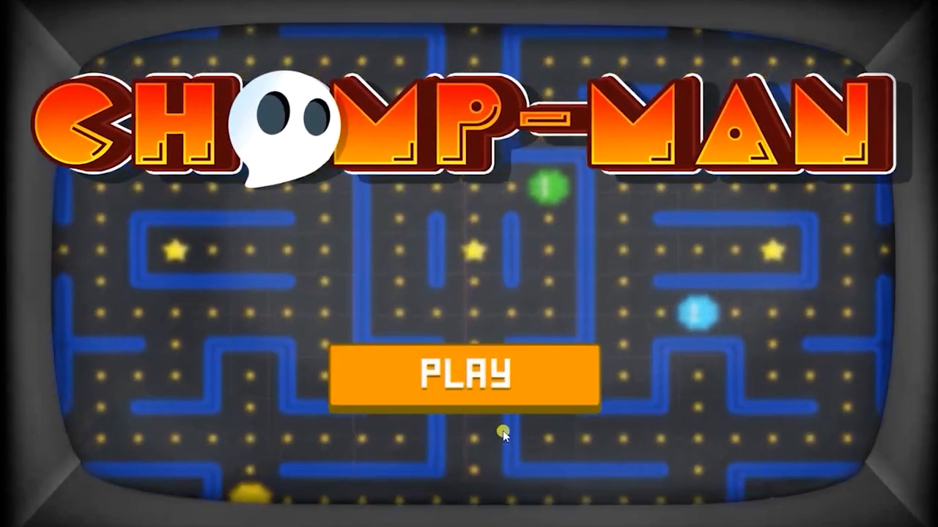
left_click(461, 386)
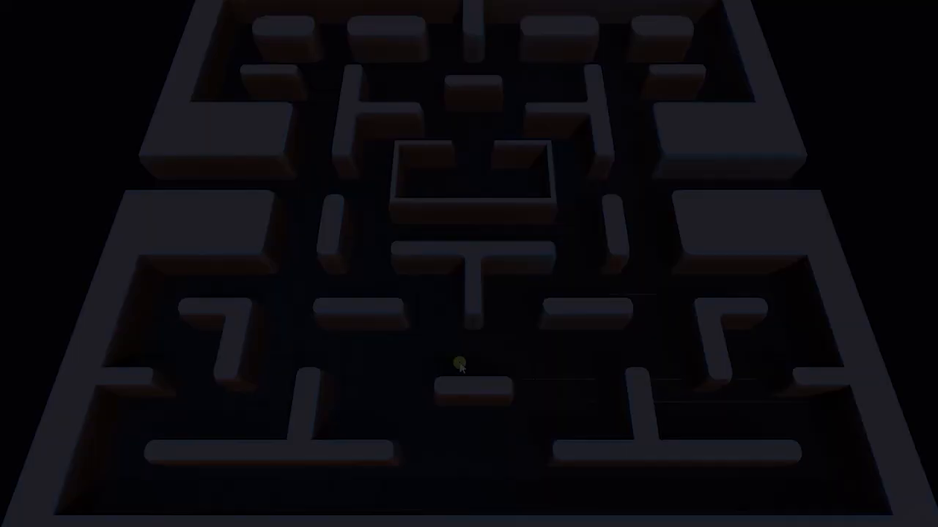